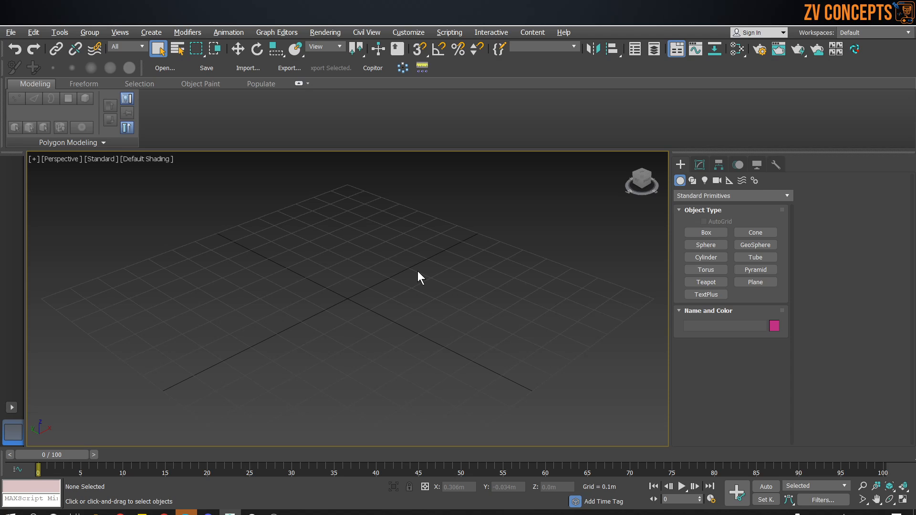
# Create a box in the perspective view about 0.6 m long, 0.67 m wide and 0.47 m high
pyautogui.click(706, 232)
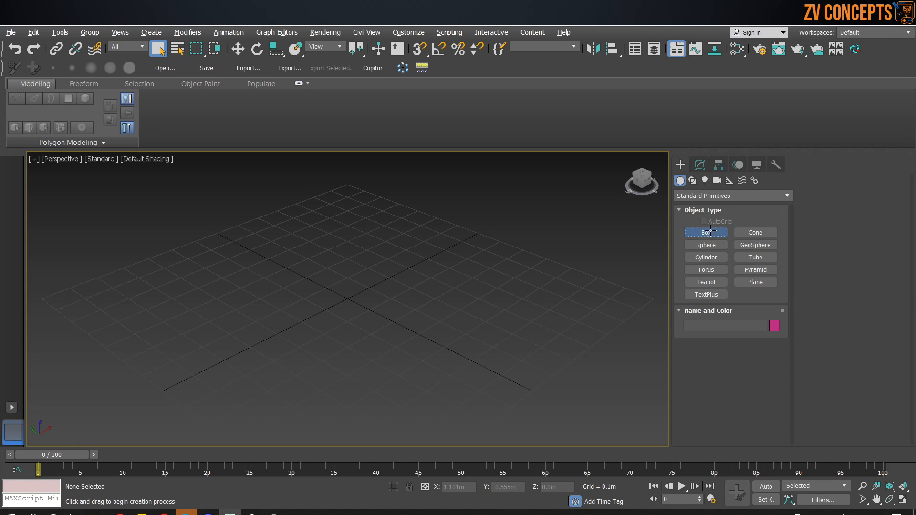
pyautogui.moveTo(405, 262); pyautogui.dragTo(399, 412)
pyautogui.click(424, 282)
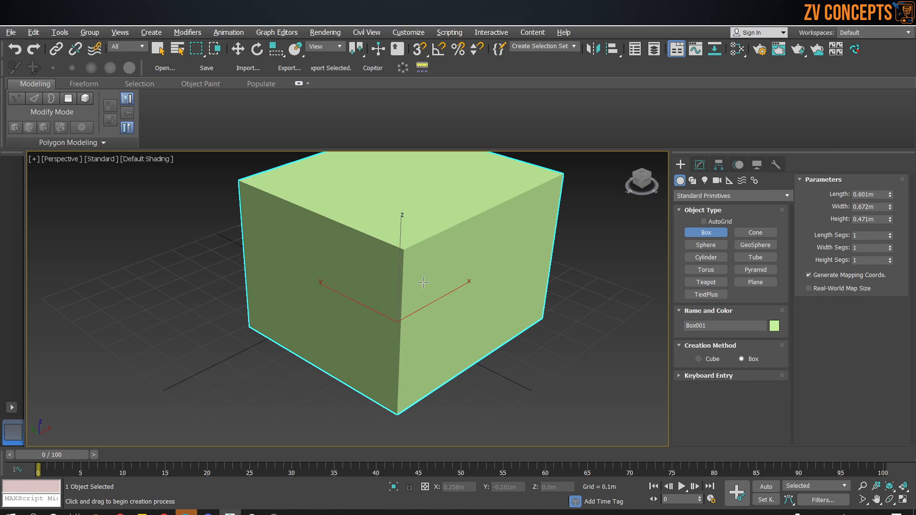
pyautogui.scroll(-2, 400, 294)
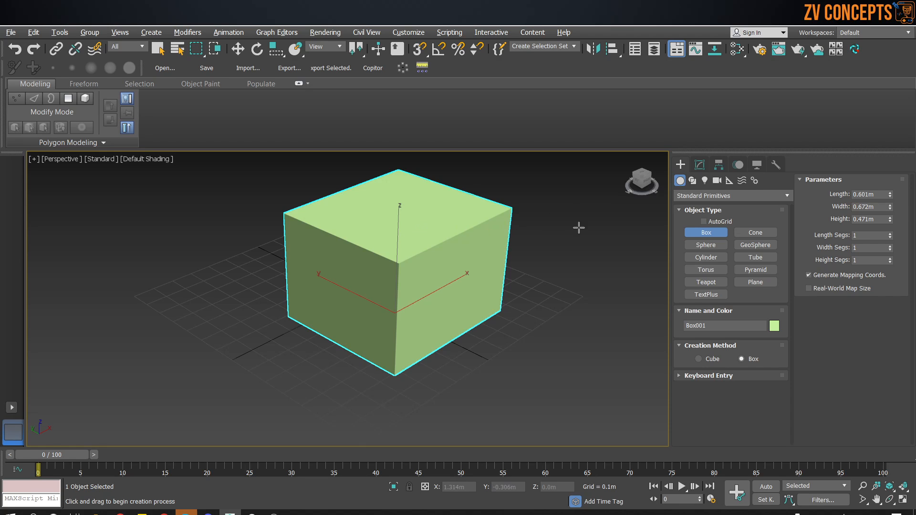
pyautogui.click(700, 165)
pyautogui.click(680, 165)
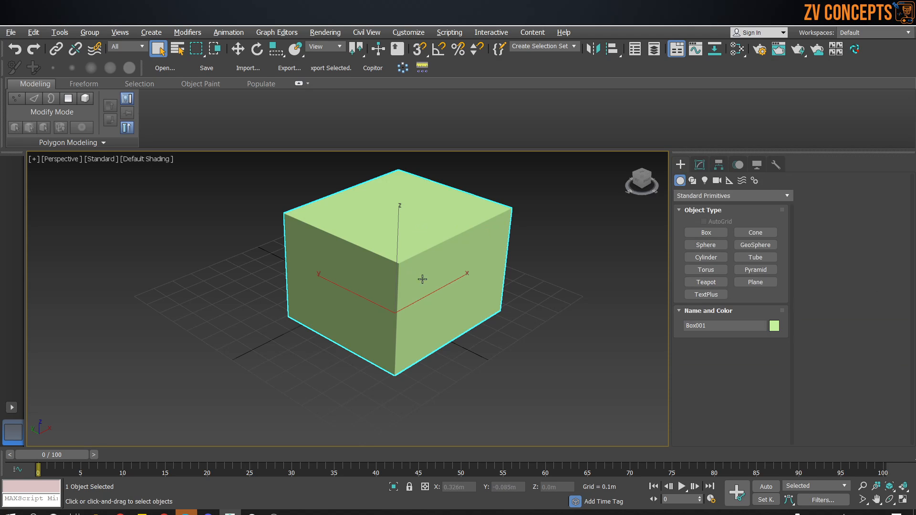
pyautogui.moveTo(462, 299)
pyautogui.keyDown('alt'); pyautogui.mouseDown(button='middle')
pyautogui.moveTo(448, 292)
pyautogui.moveTo(466, 298)
pyautogui.mouseUp(button='middle'); pyautogui.keyUp('alt')
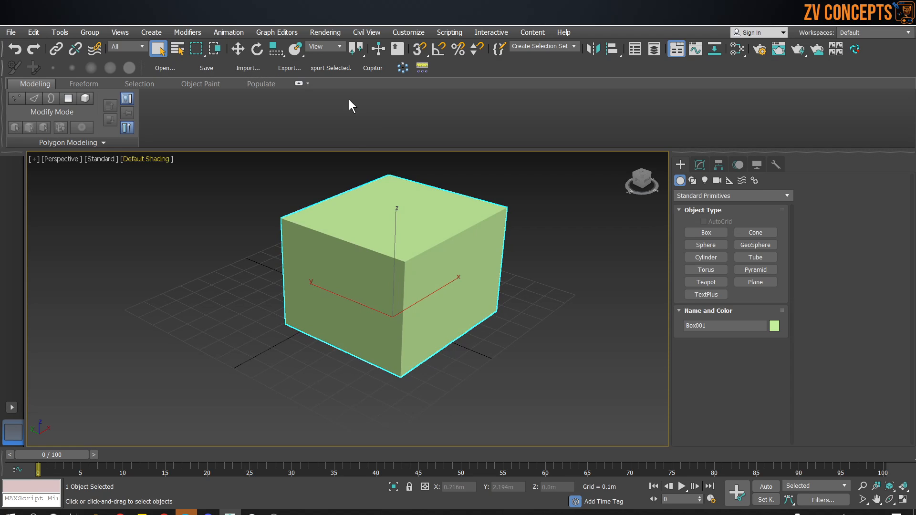
pyautogui.keyDown('alt'); pyautogui.moveTo(413, 211); pyautogui.dragTo(425, 233, button='middle'); pyautogui.keyUp('alt')
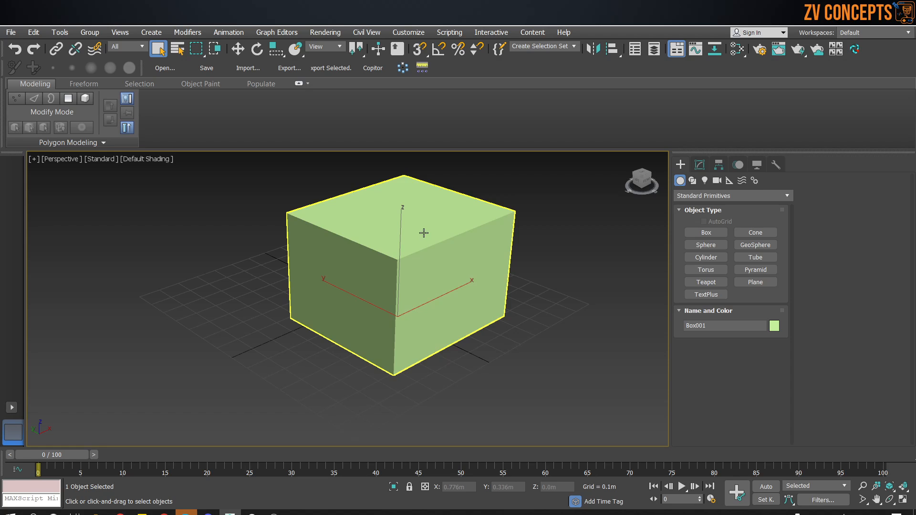
# Rotate the box freely about its axes and undo the tilting rotations
pyautogui.press('w')
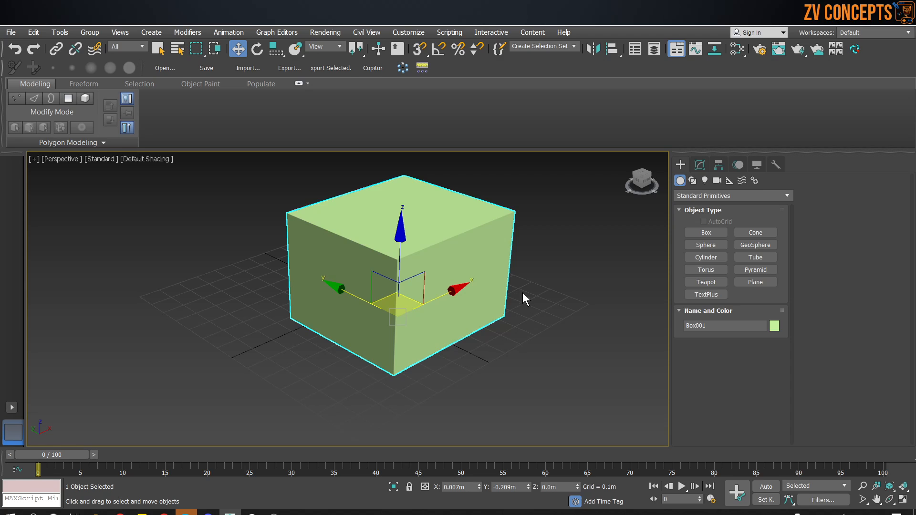
pyautogui.press('e')
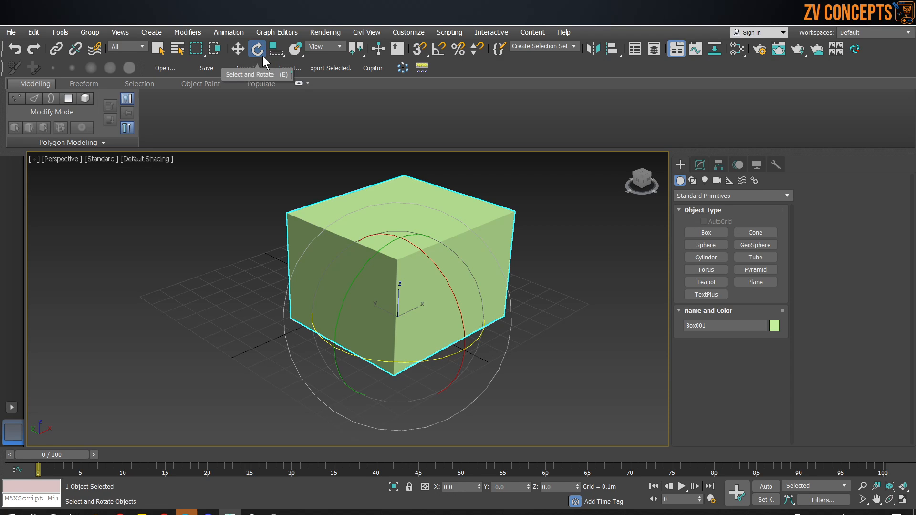
pyautogui.moveTo(439, 362); pyautogui.dragTo(324, 312)
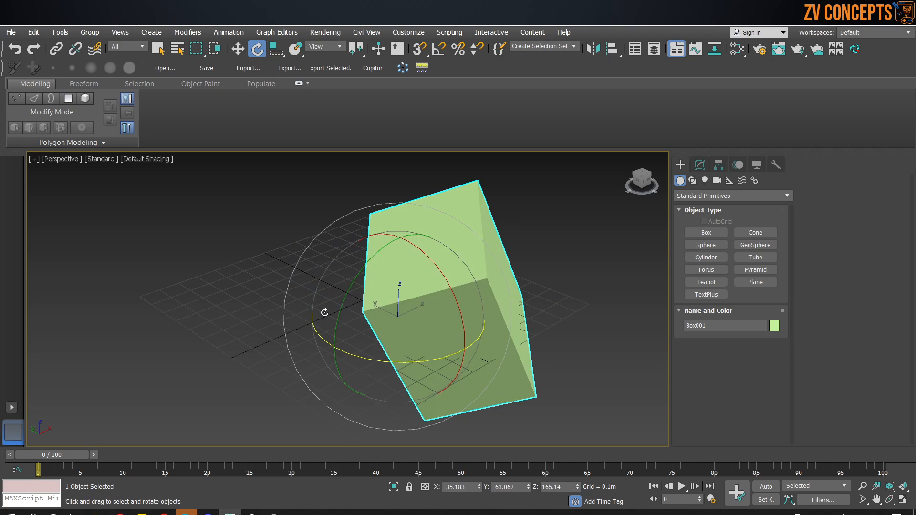
pyautogui.hotkey('ctrl', 'z')
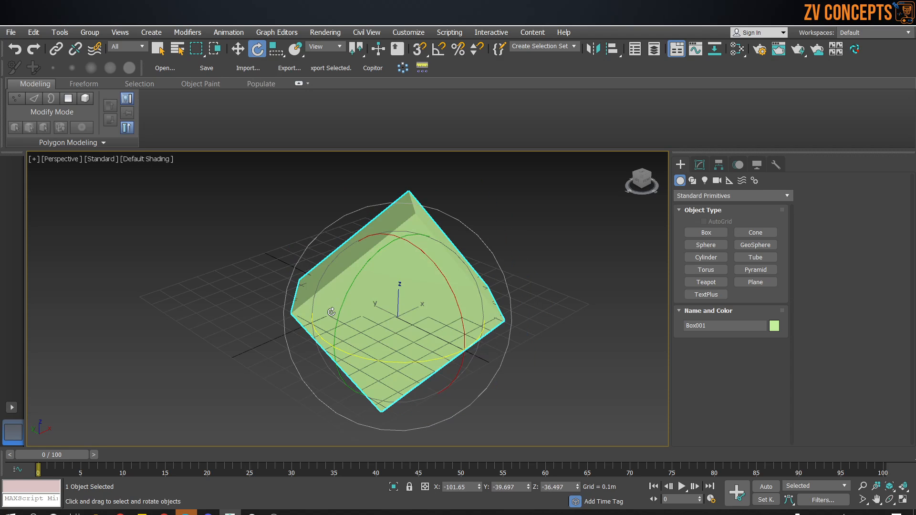
pyautogui.hotkey('ctrl', 'z')
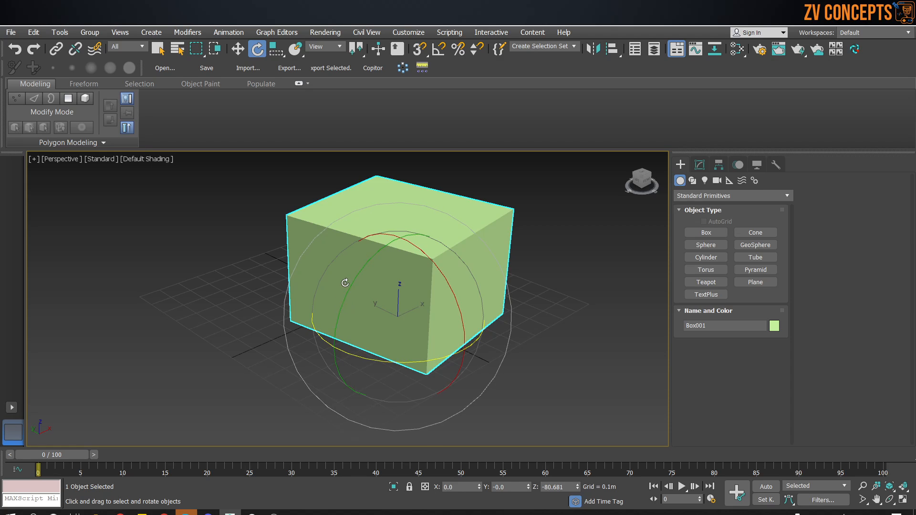
# Scale the box uniformly to about 137% and undo the scaling
pyautogui.moveTo(271, 49); pyautogui.dragTo(277, 57)
pyautogui.moveTo(414, 321); pyautogui.dragTo(408, 298)
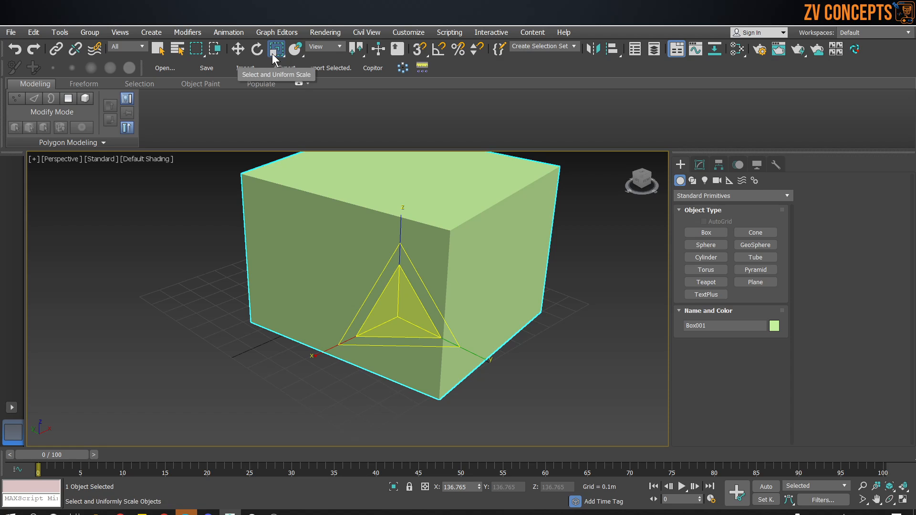
pyautogui.hotkey('ctrl', 'z')
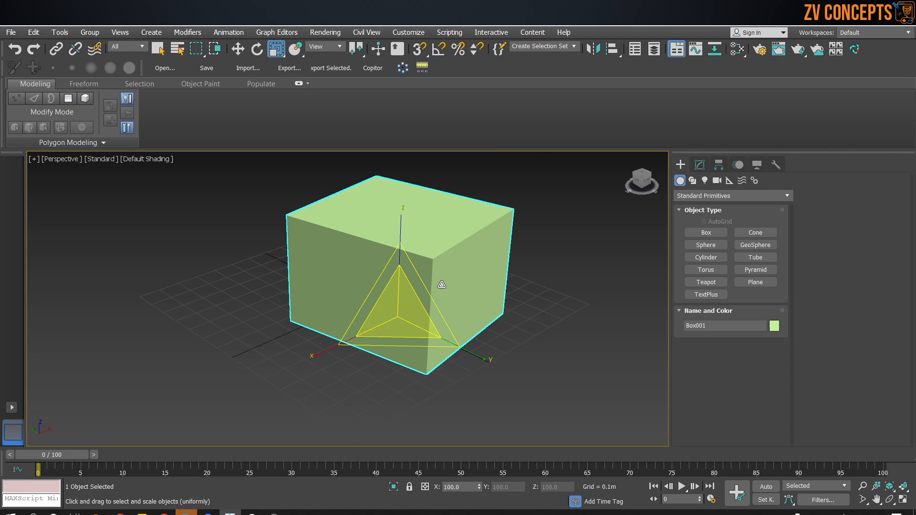
pyautogui.press('r')
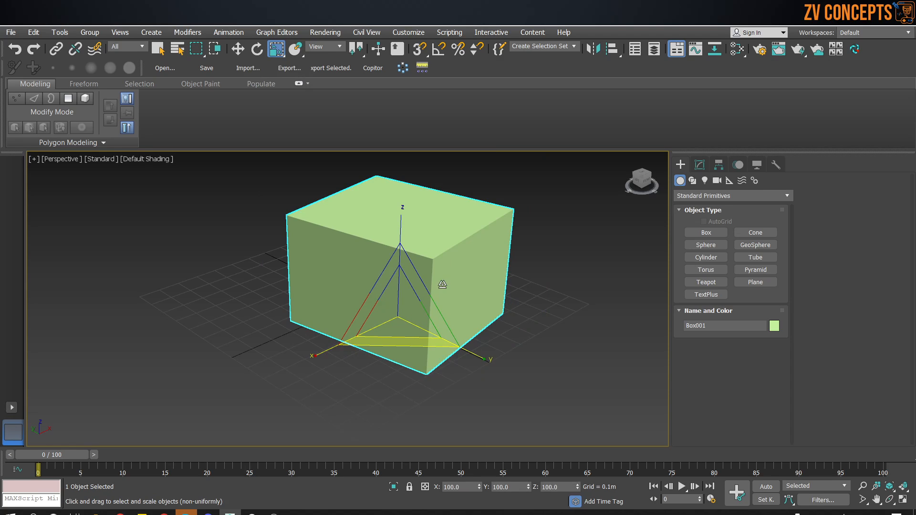
pyautogui.press('w')
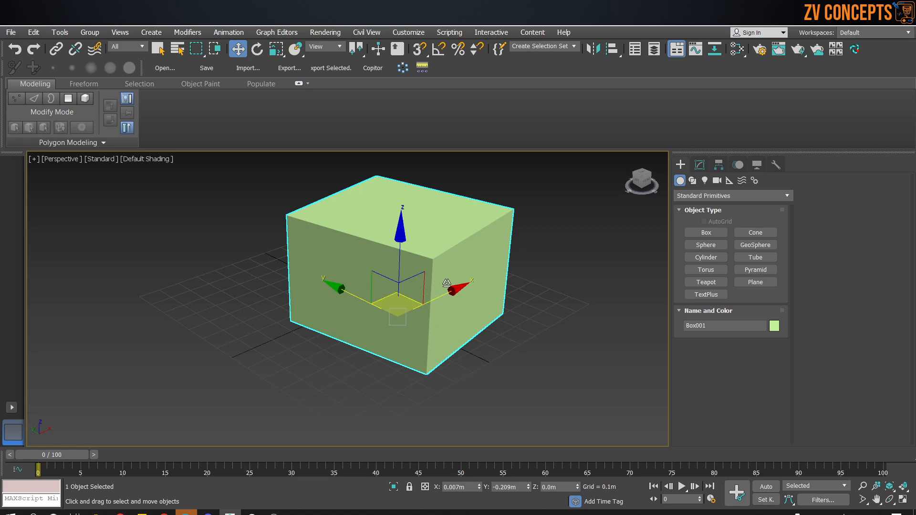
pyautogui.click(553, 244)
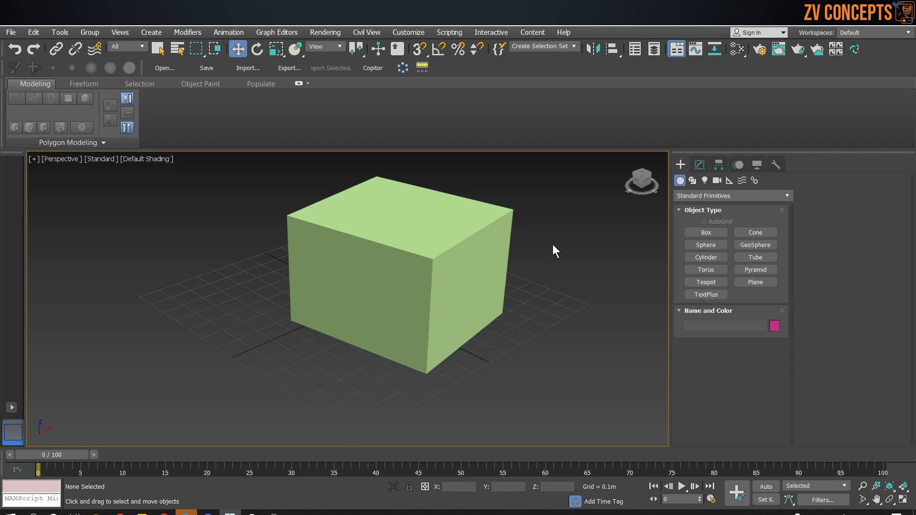
pyautogui.click(459, 270)
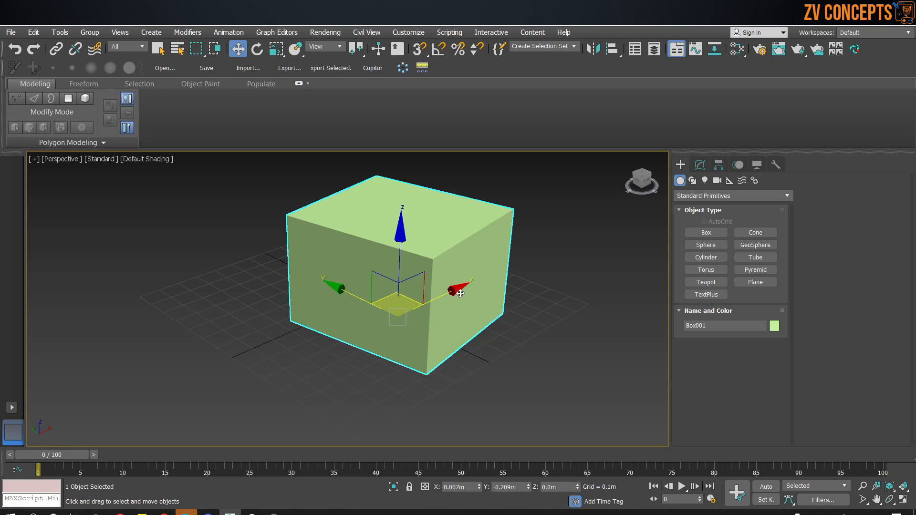
# Undo the earlier operations back to before the green box was created
pyautogui.keyDown('alt'); pyautogui.click(347, 307); pyautogui.keyUp('alt')
pyautogui.keyDown('alt'); pyautogui.moveTo(347, 307); pyautogui.dragTo(402, 291, button='middle'); pyautogui.keyUp('alt')
pyautogui.click(402, 291)
pyautogui.hotkey('ctrl', 'z')
pyautogui.hotkey('ctrl', 'z')
pyautogui.hotkey('ctrl', 'z')
pyautogui.hotkey('ctrl', 'z')
pyautogui.hotkey('ctrl', 'z')
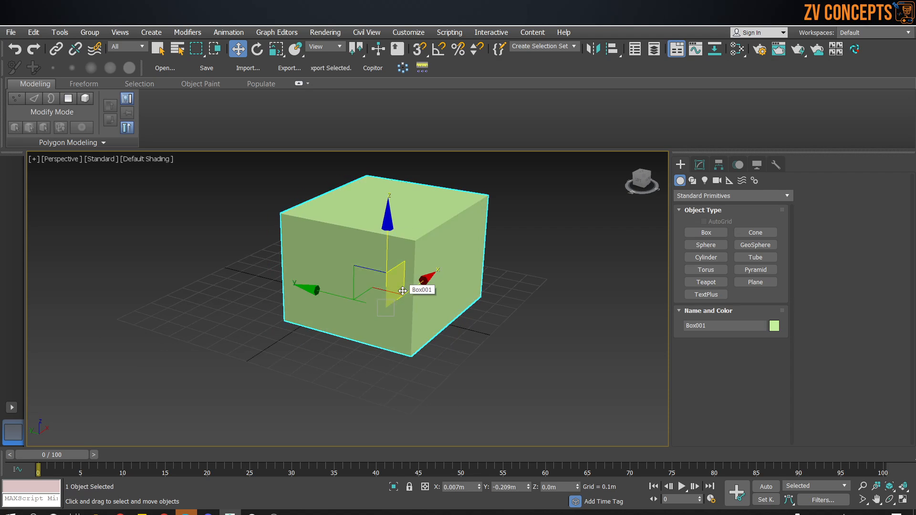
# Create a new box about 0.89 m long, 1.06 m wide and 0.67 m high, and activate the Move tool
pyautogui.click(690, 233)
pyautogui.moveTo(330, 250); pyautogui.dragTo(374, 383)
pyautogui.moveTo(414, 264)
pyautogui.mouseDown(button='middle')
pyautogui.moveTo(411, 291)
pyautogui.moveTo(401, 277)
pyautogui.mouseUp(button='middle')
pyautogui.press('w')
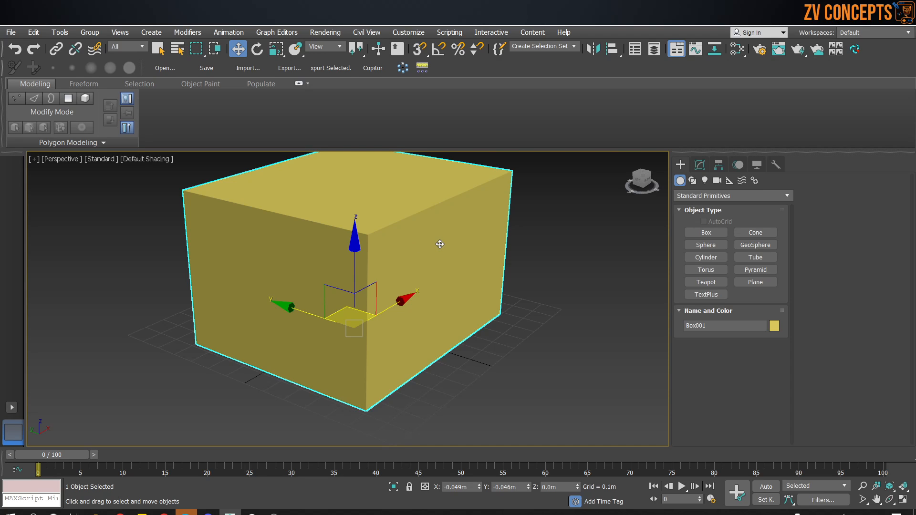
# Turn off the display of modifier set buttons above the box's modifier stack
pyautogui.click(699, 163)
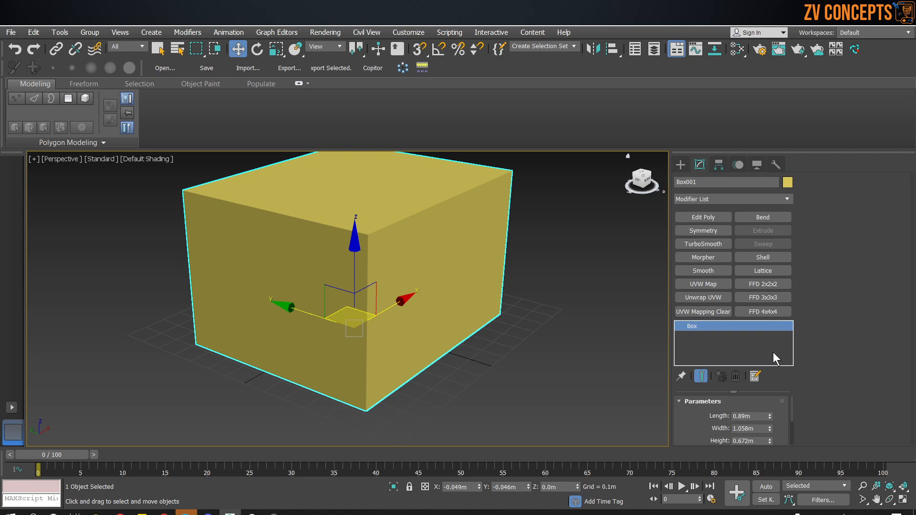
pyautogui.click(755, 377)
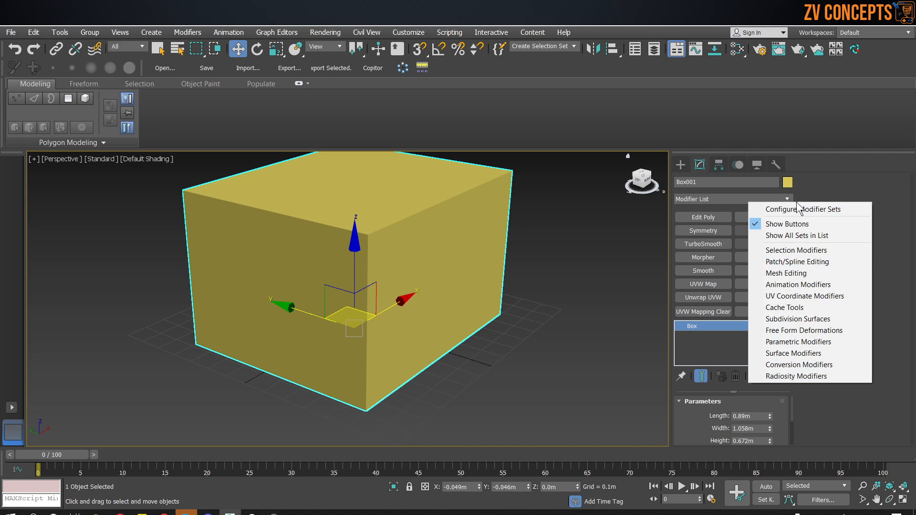
pyautogui.click(788, 224)
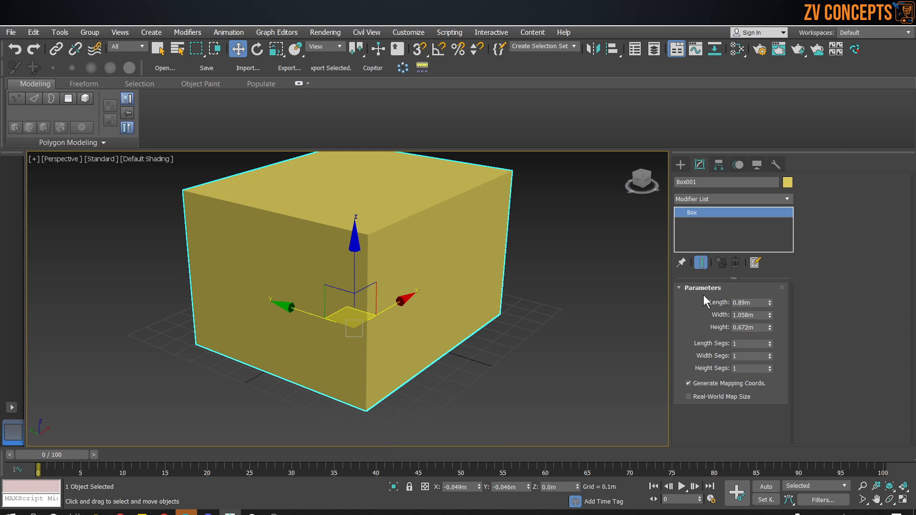
pyautogui.click(680, 288)
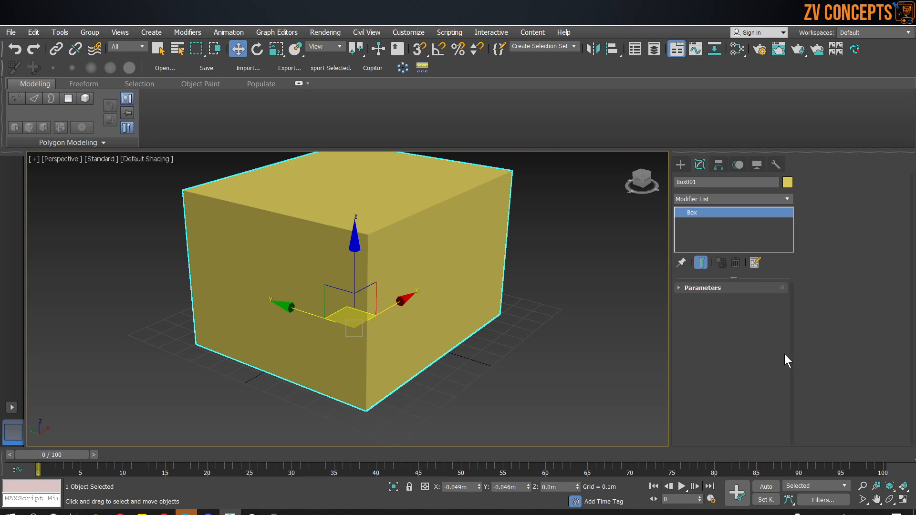
pyautogui.click(678, 289)
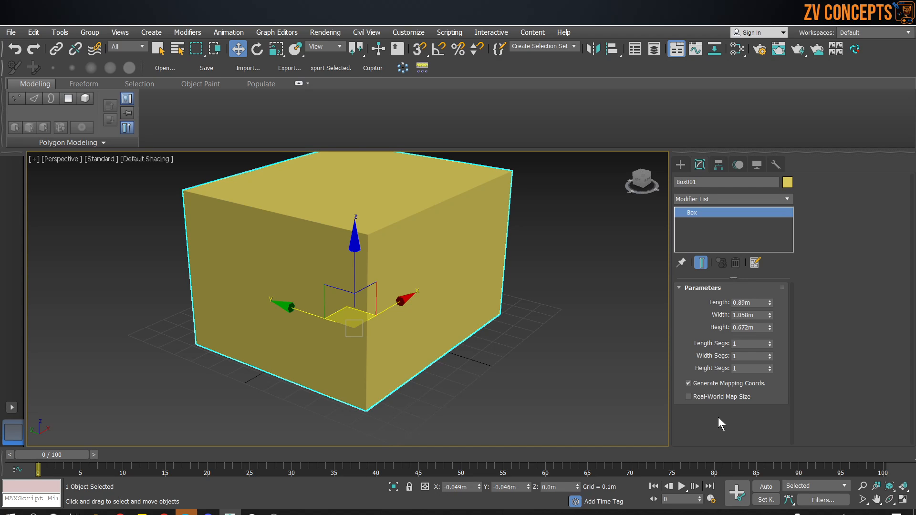
pyautogui.scroll(-4, 438, 243)
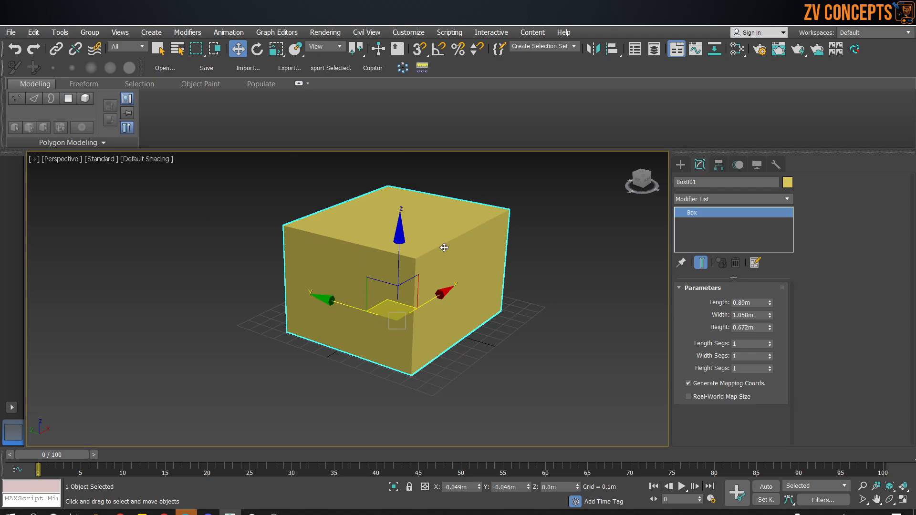
pyautogui.click(569, 201)
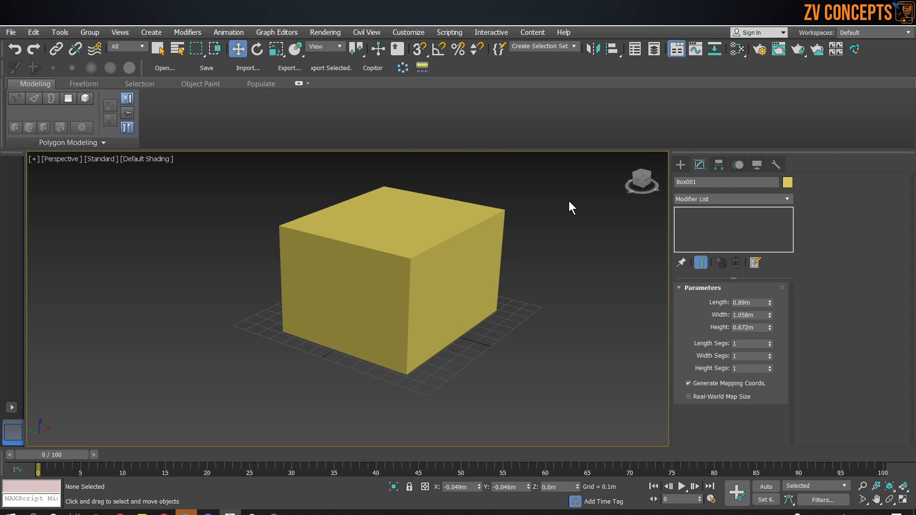
pyautogui.click(447, 237)
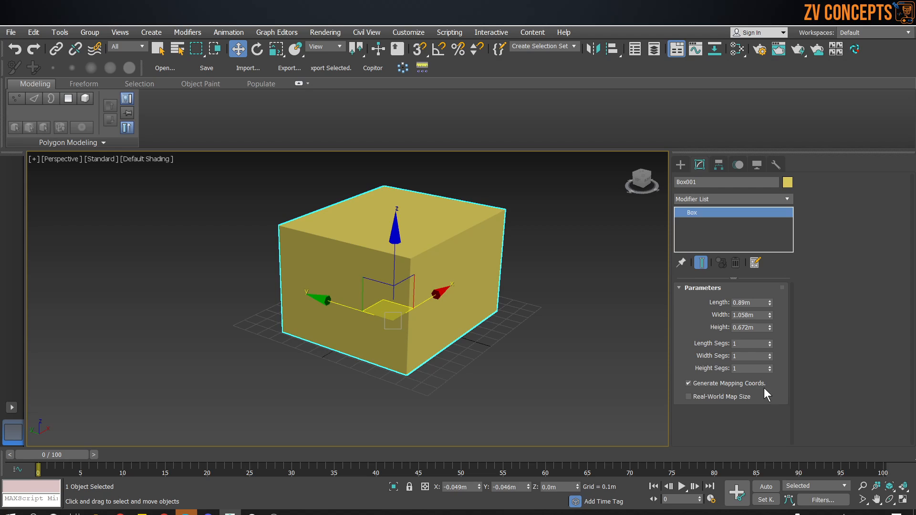
pyautogui.click(551, 190)
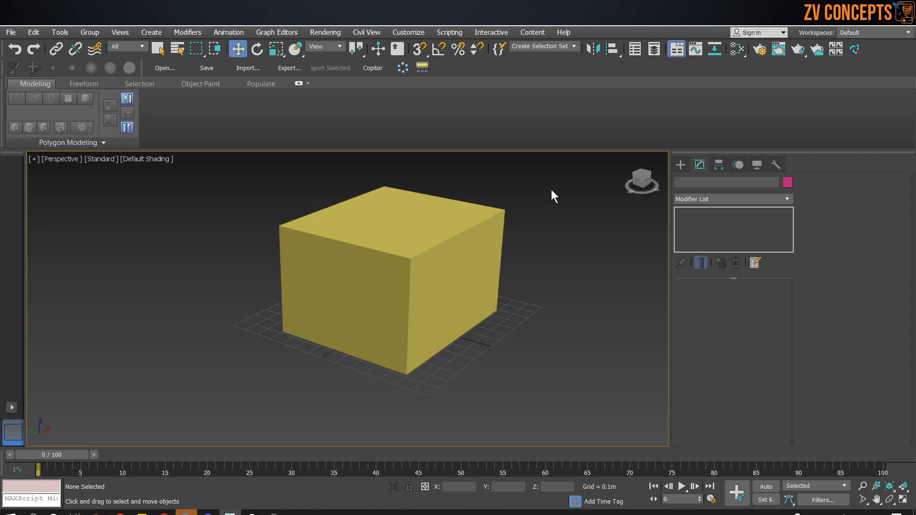
# Resize the selected box to a length of 1.887 m, a width of 1.893 m and a height of 1.129 m
pyautogui.click(445, 249)
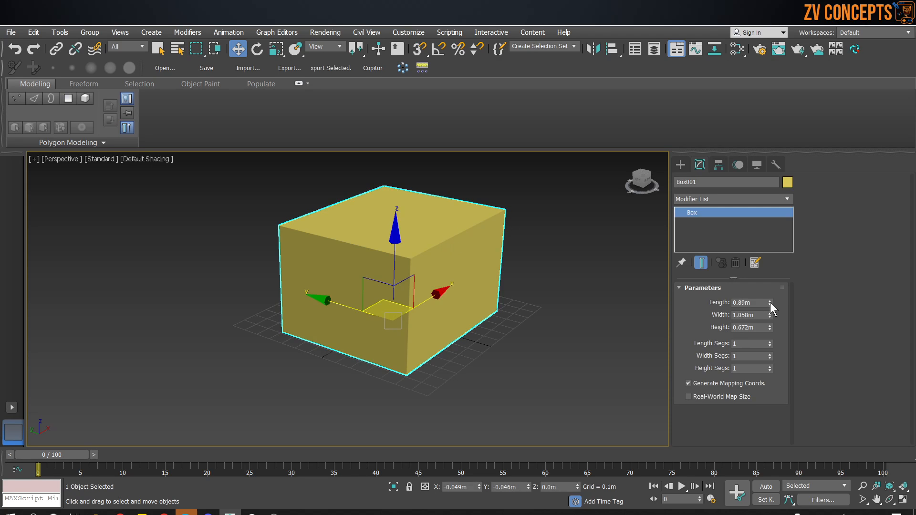
pyautogui.moveTo(770, 301); pyautogui.dragTo(787, 248)
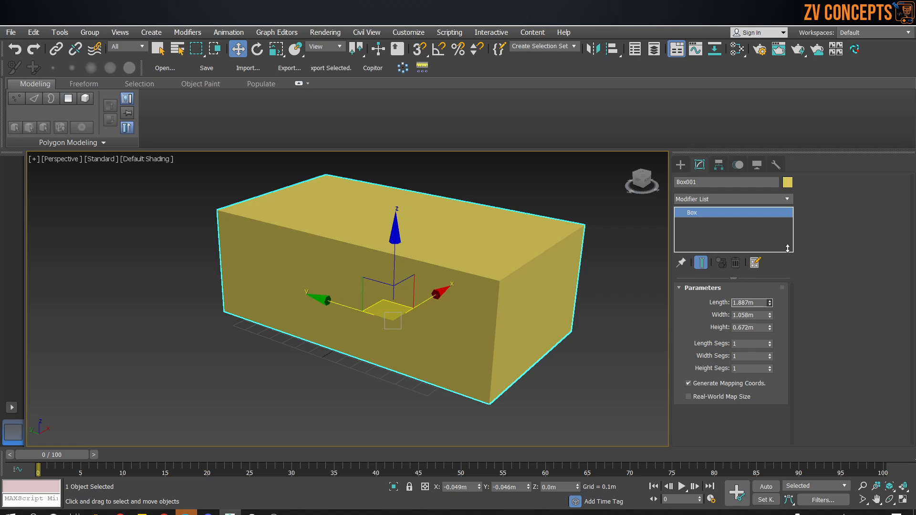
pyautogui.moveTo(770, 315); pyautogui.dragTo(766, 294)
pyautogui.scroll(-3, 561, 305)
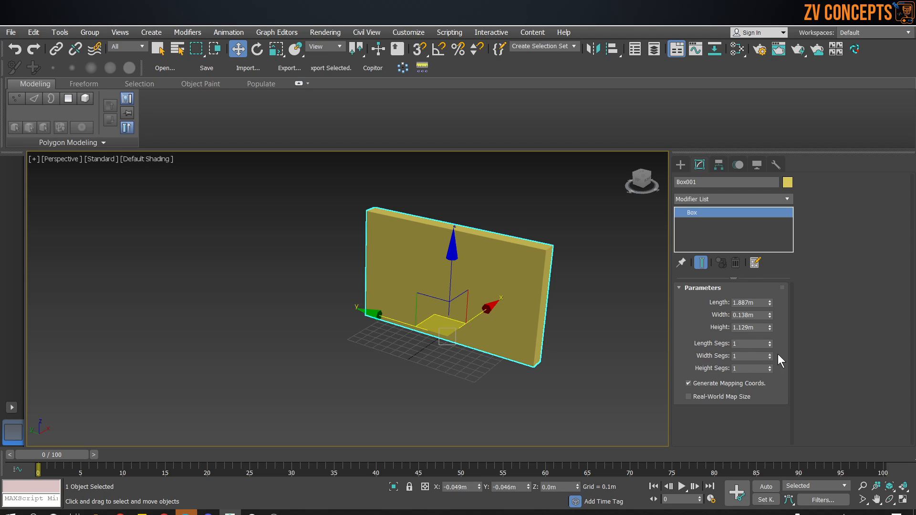
pyautogui.moveTo(770, 314); pyautogui.dragTo(752, 307)
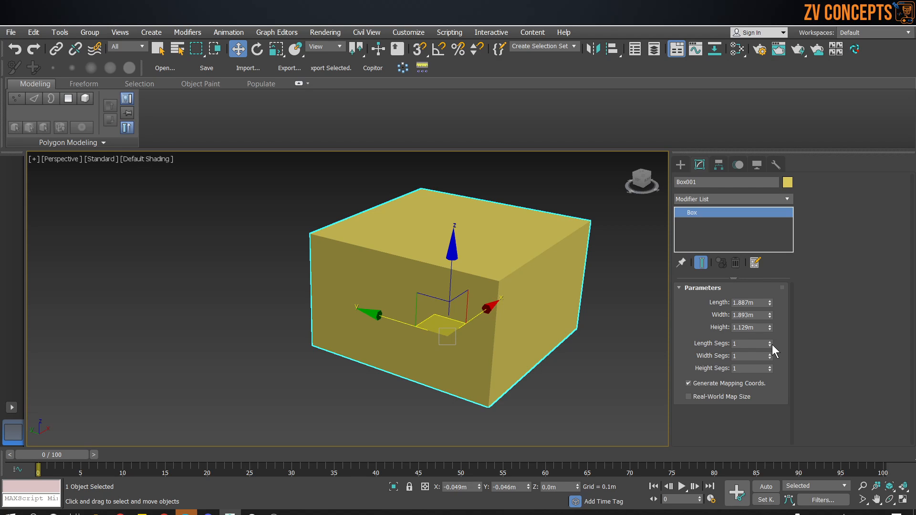
# Divide the box's length into 4 segments and turn on edged faces shading in the perspective view
pyautogui.moveTo(493, 302); pyautogui.dragTo(457, 310, button='middle')
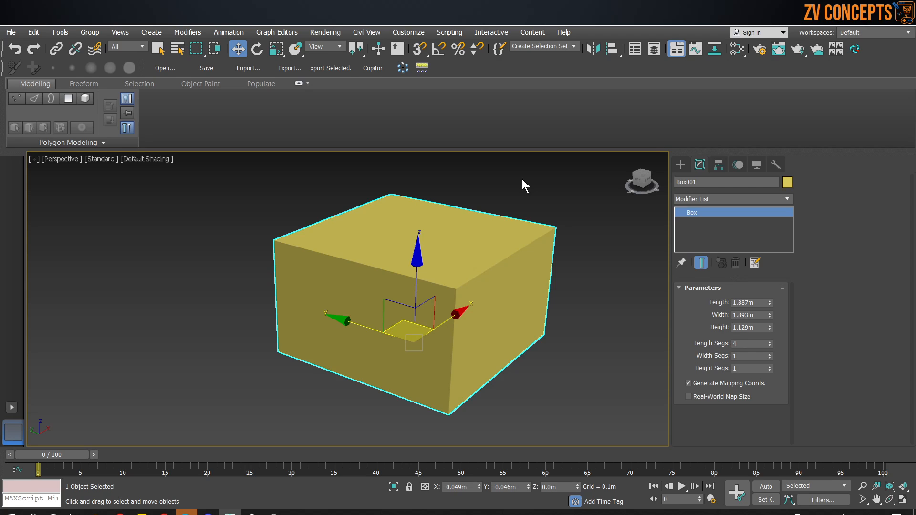
pyautogui.press('F4')
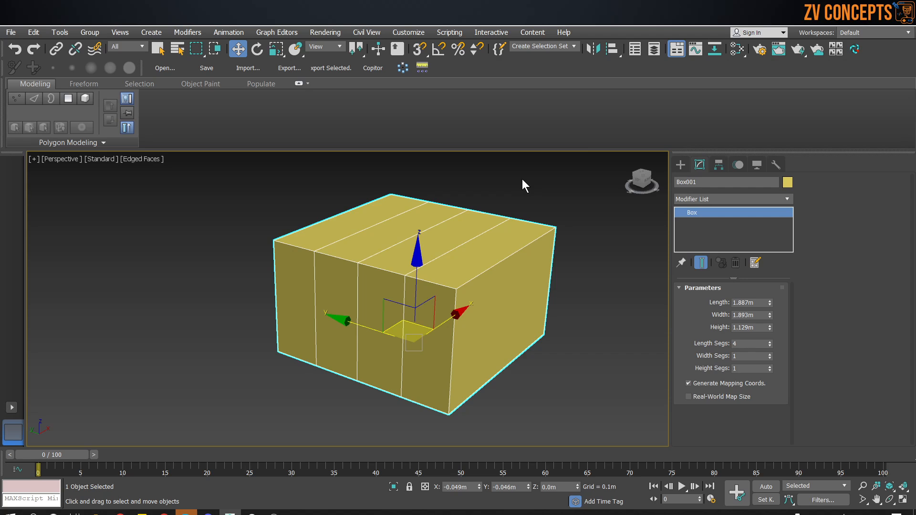
pyautogui.click(842, 22)
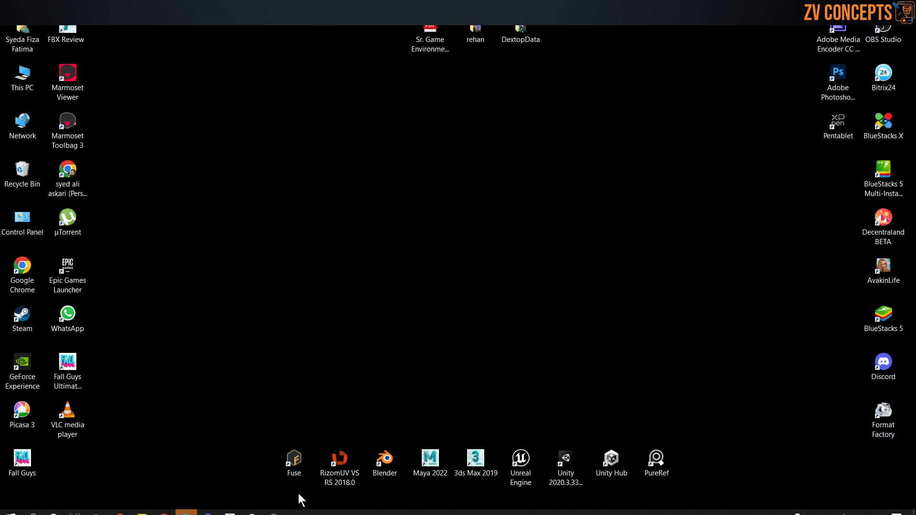
pyautogui.click(274, 513)
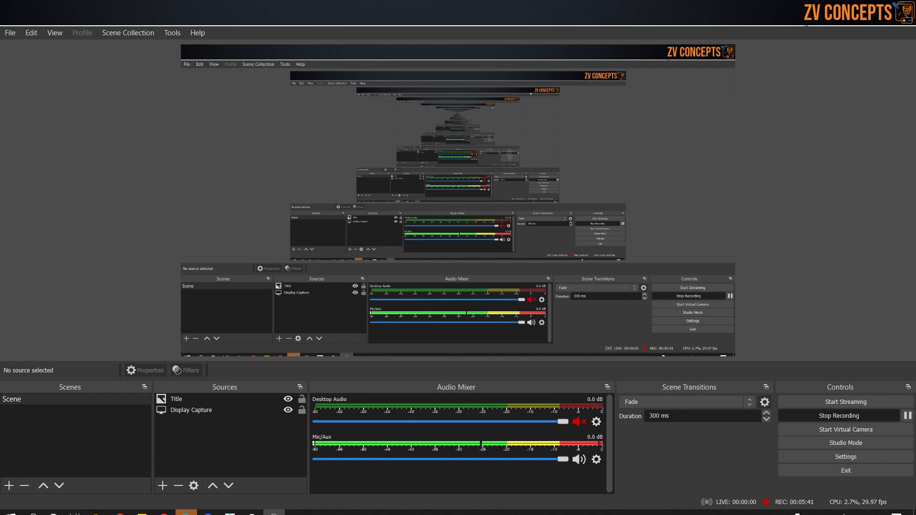
pyautogui.click(274, 513)
pyautogui.click(230, 513)
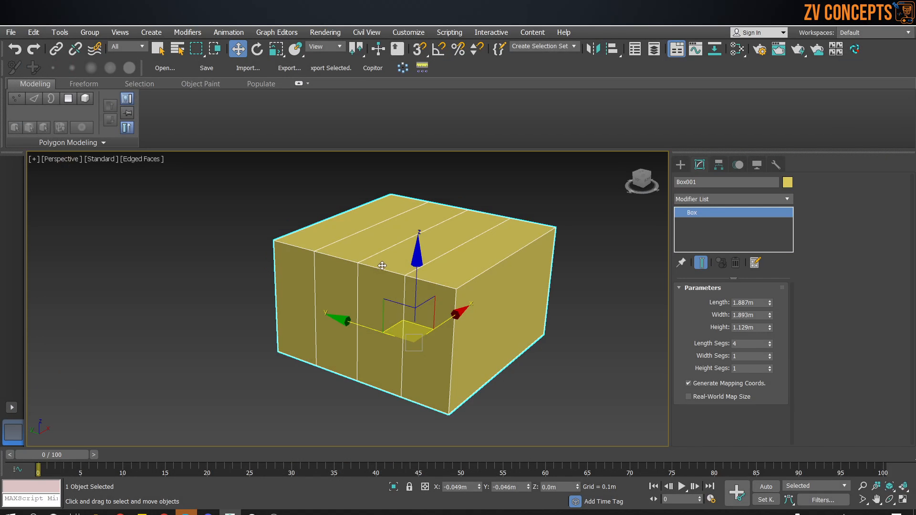
# Cycle the perspective view through default shading and wireframe, and restore edged faces shading
pyautogui.moveTo(487, 290); pyautogui.dragTo(476, 289, button='middle')
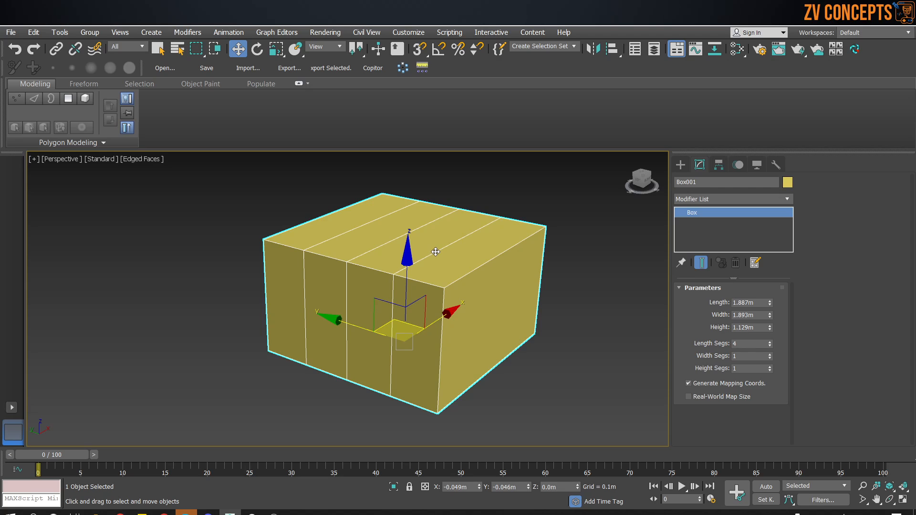
pyautogui.press('F4')
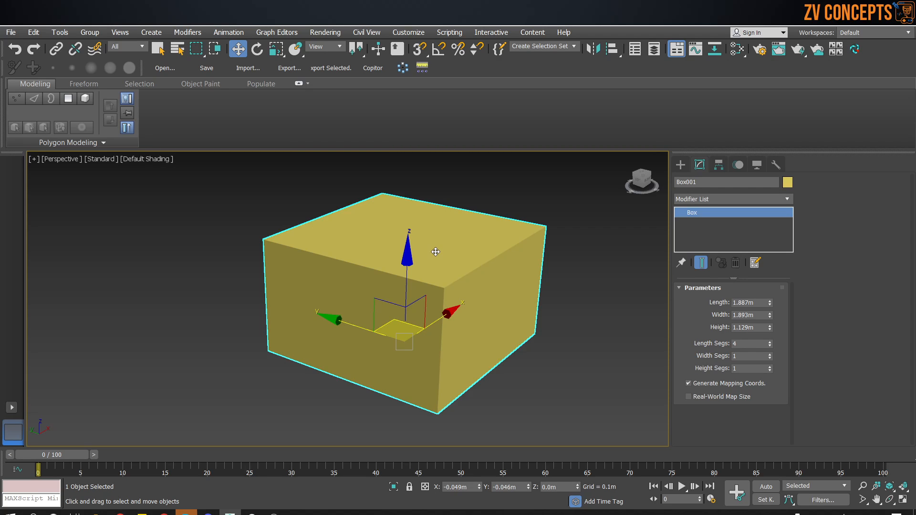
pyautogui.press('F3')
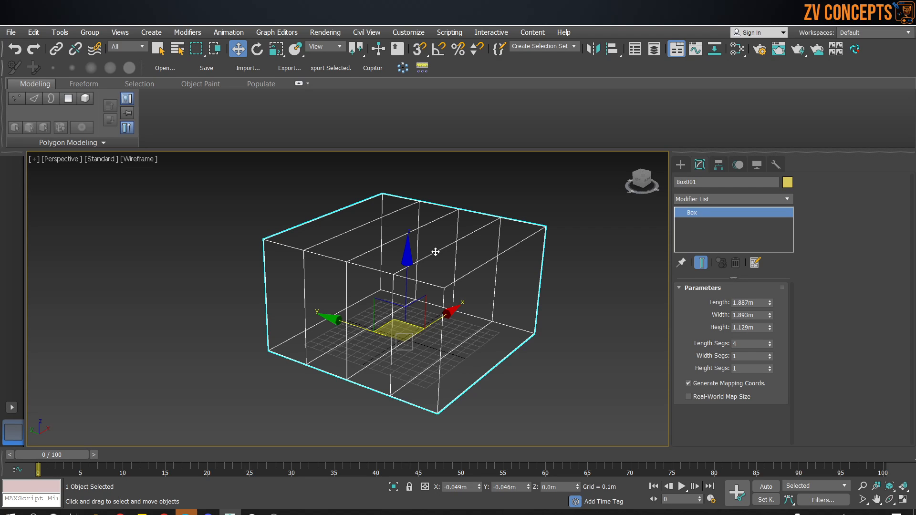
pyautogui.press('F3')
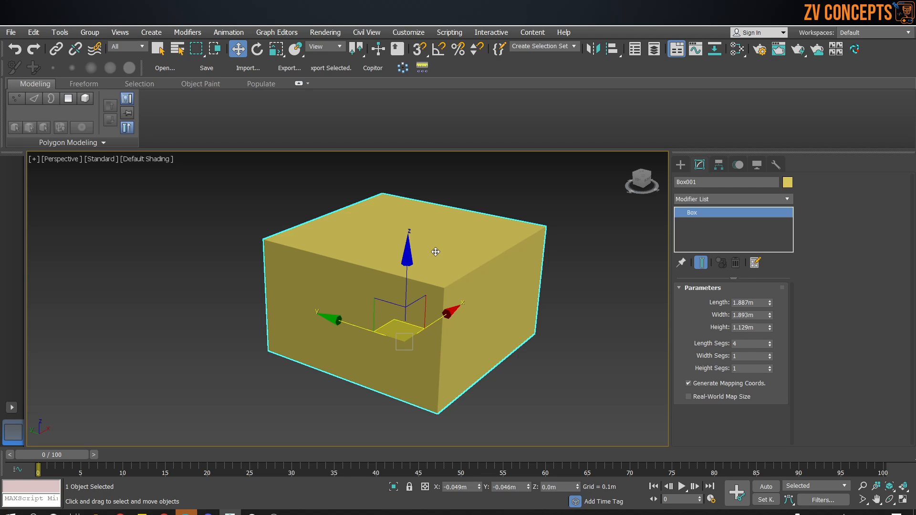
pyautogui.press('F4')
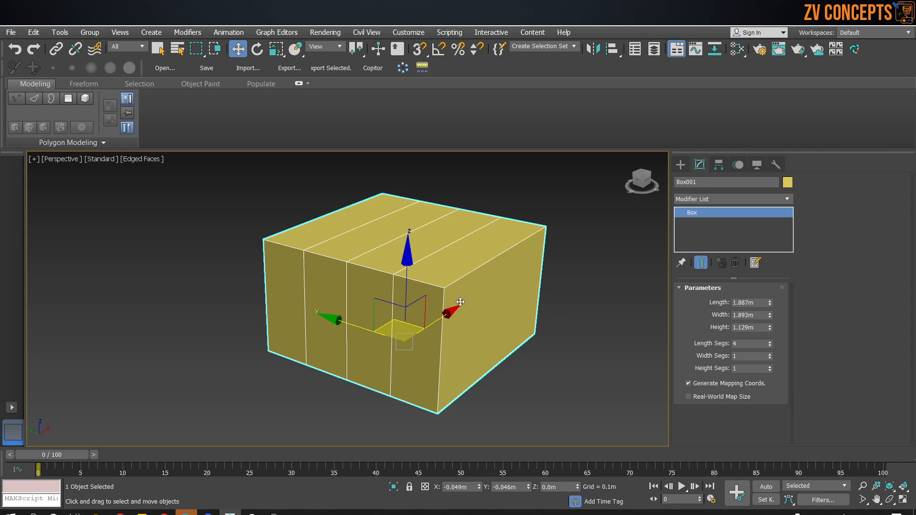
# Keep the box's length at 4 segments and divide its width into 5 segments
pyautogui.click(770, 346)
pyautogui.click(770, 346)
pyautogui.click(769, 340)
pyautogui.click(769, 340)
pyautogui.click(770, 355)
pyautogui.click(770, 354)
pyautogui.click(770, 354)
pyautogui.click(770, 354)
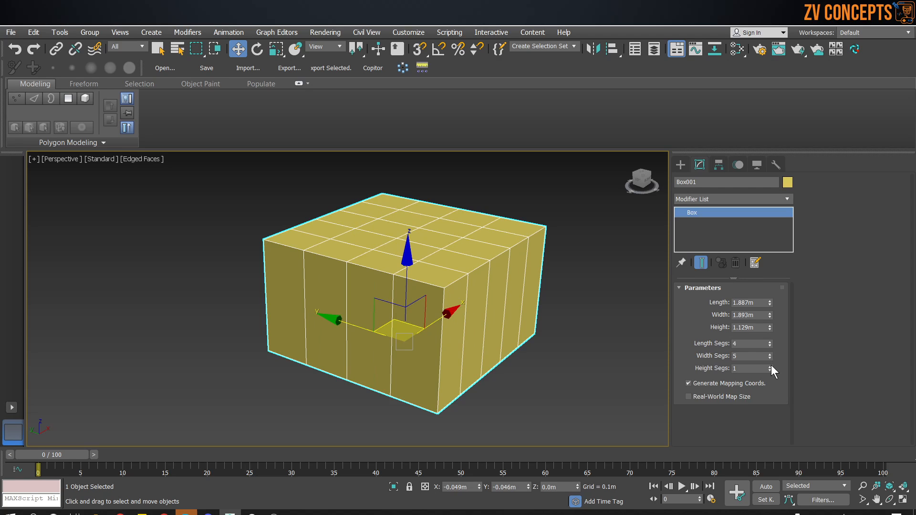
# Divide the box's height into 5 segments
pyautogui.click(770, 366)
pyautogui.click(770, 366)
pyautogui.click(770, 366)
pyautogui.click(770, 366)
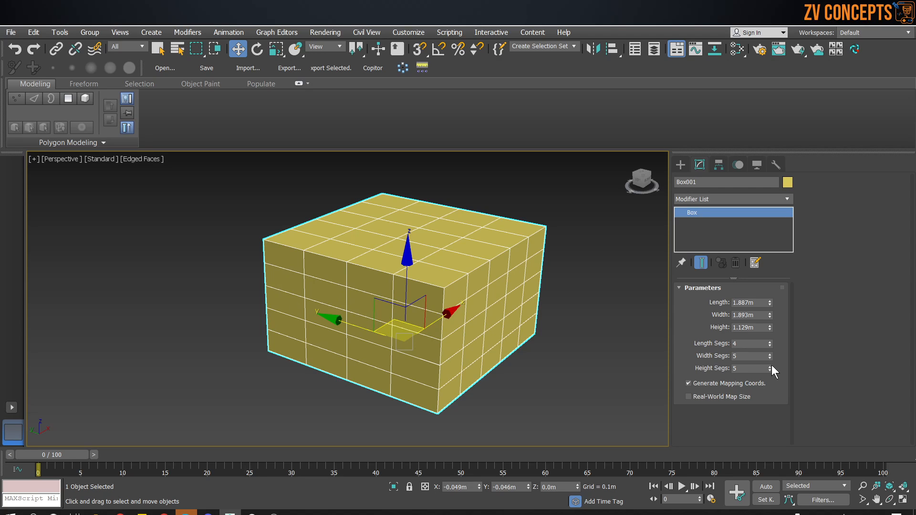
pyautogui.moveTo(414, 315); pyautogui.dragTo(385, 295, button='middle')
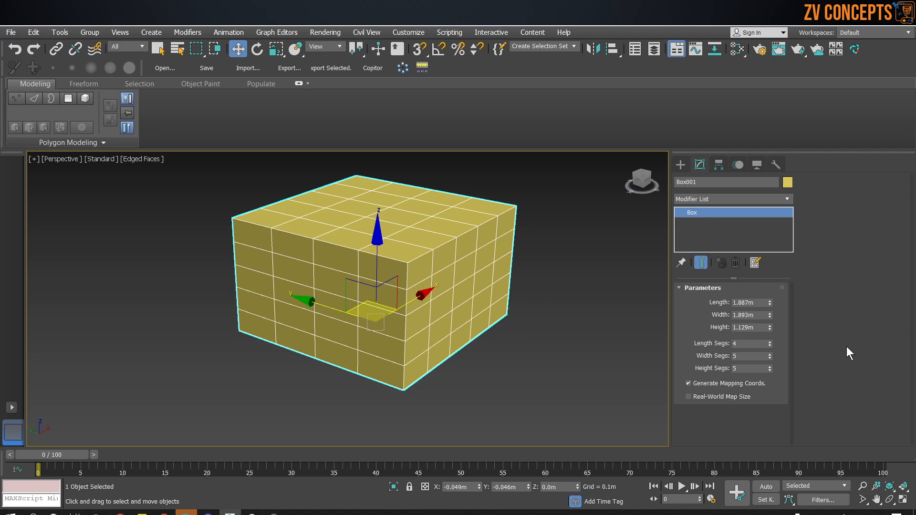
# Reset the box's height, width and length segments to 1 each
pyautogui.click(770, 370)
pyautogui.click(770, 371)
pyautogui.click(770, 371)
pyautogui.click(770, 370)
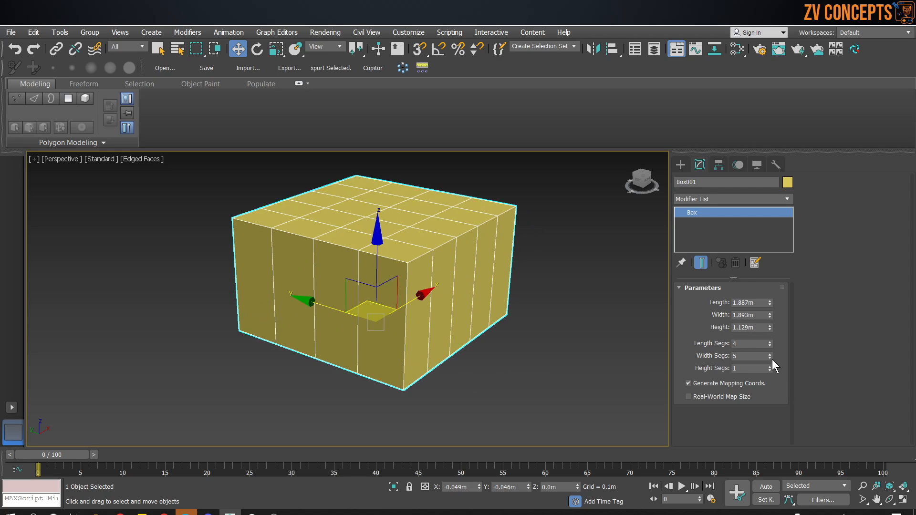
pyautogui.rightClick(770, 357)
pyautogui.click(770, 341)
pyautogui.rightClick(770, 343)
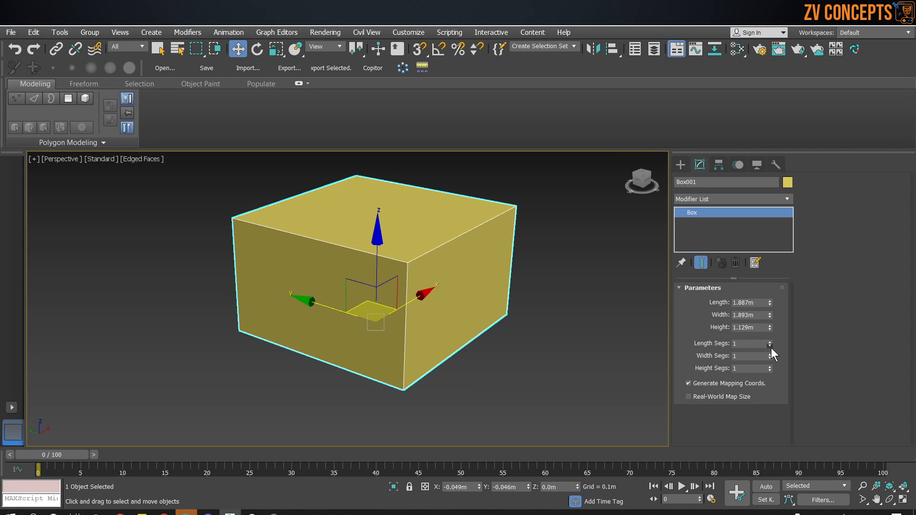
# Create a sphere with a radius of about 0.78 m beside the box and open its parameters for modification
pyautogui.click(681, 166)
pyautogui.moveTo(643, 227); pyautogui.dragTo(555, 259, button='middle')
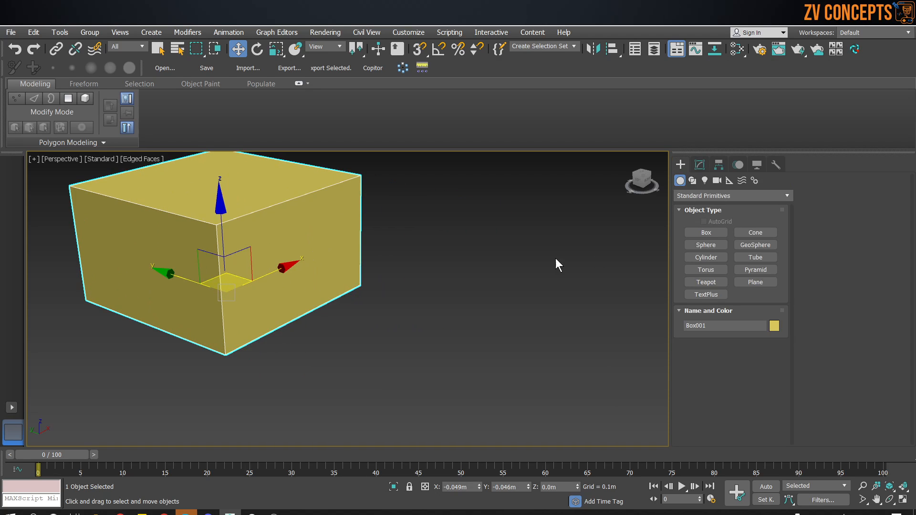
pyautogui.click(705, 245)
pyautogui.moveTo(497, 334); pyautogui.dragTo(545, 377)
pyautogui.moveTo(536, 368); pyautogui.dragTo(525, 363, button='middle')
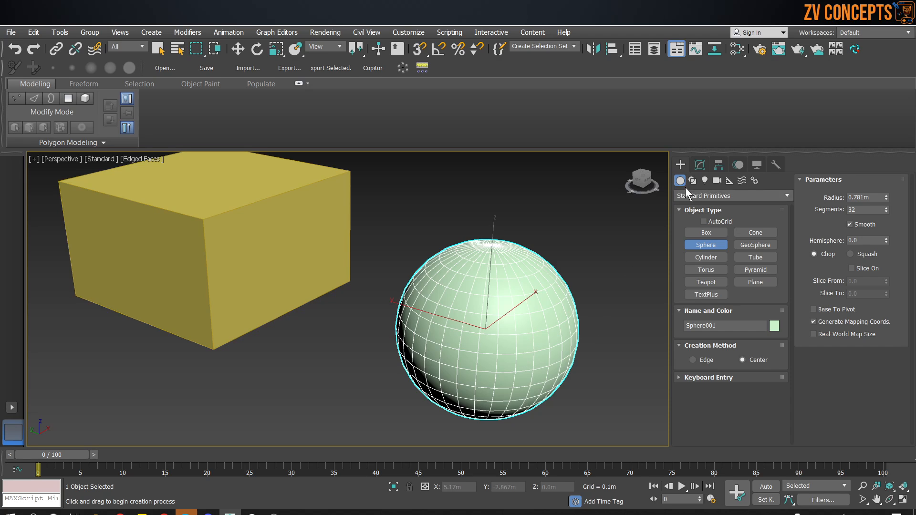
pyautogui.click(699, 165)
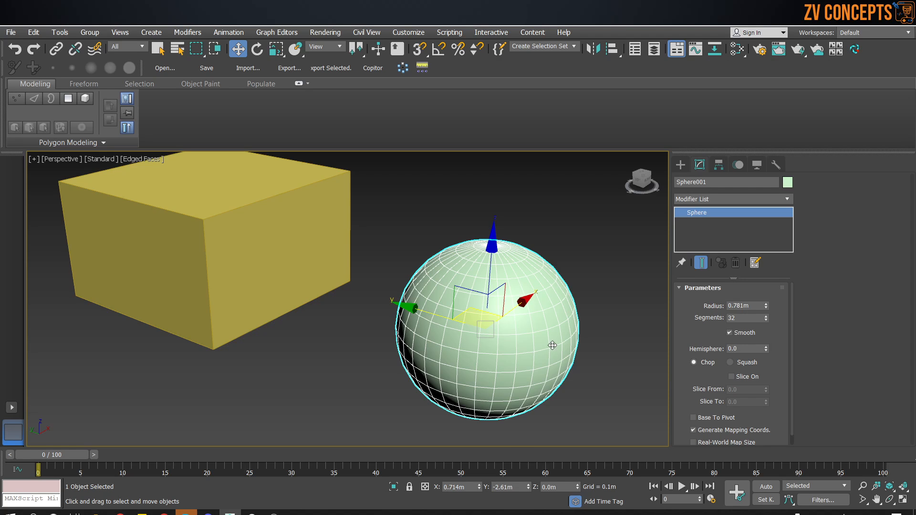
# Turn off edged faces and reduce the sphere's segments to 4
pyautogui.scroll(5, 548, 343)
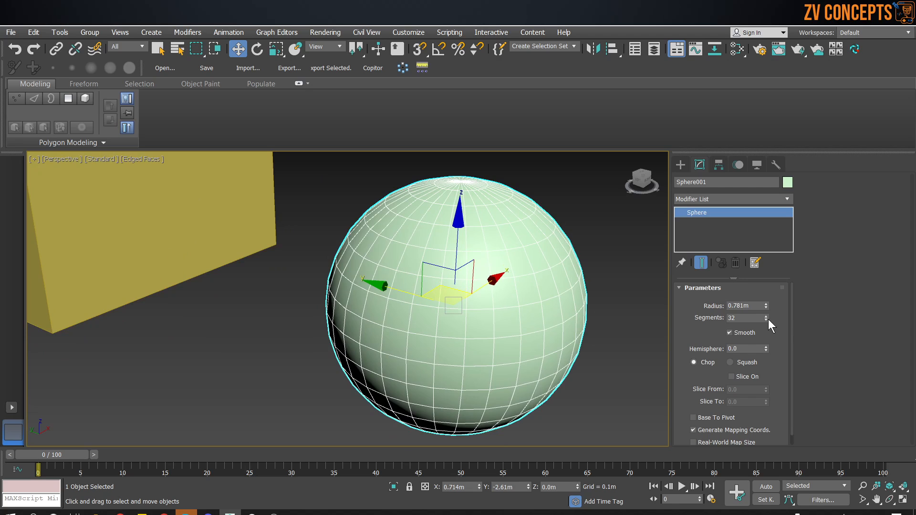
pyautogui.press('F4')
pyautogui.click(768, 320)
pyautogui.click(768, 320)
pyautogui.click(768, 319)
pyautogui.click(768, 320)
pyautogui.click(768, 320)
pyautogui.click(768, 319)
pyautogui.click(768, 319)
pyautogui.click(768, 320)
pyautogui.click(768, 320)
pyautogui.click(768, 319)
pyautogui.click(768, 320)
pyautogui.click(769, 320)
pyautogui.click(769, 320)
pyautogui.click(769, 320)
pyautogui.click(769, 319)
pyautogui.click(768, 320)
pyautogui.click(768, 320)
pyautogui.click(768, 319)
pyautogui.click(768, 320)
pyautogui.click(768, 319)
pyautogui.click(768, 320)
pyautogui.click(768, 319)
pyautogui.click(768, 320)
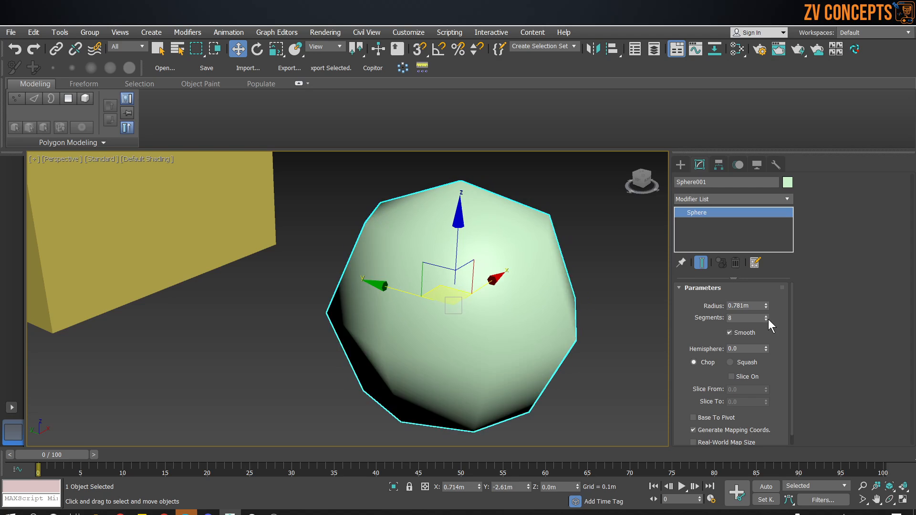
pyautogui.click(768, 320)
pyautogui.click(768, 320)
pyautogui.click(768, 320)
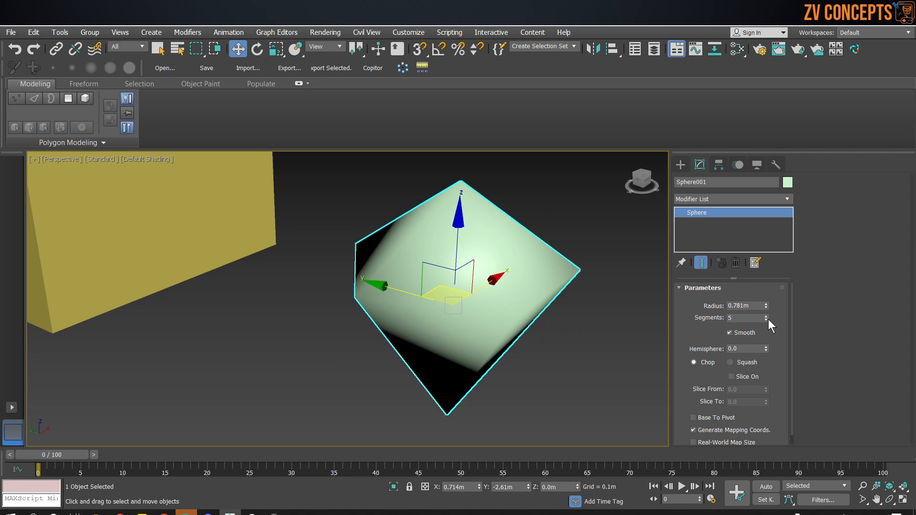
pyautogui.click(768, 320)
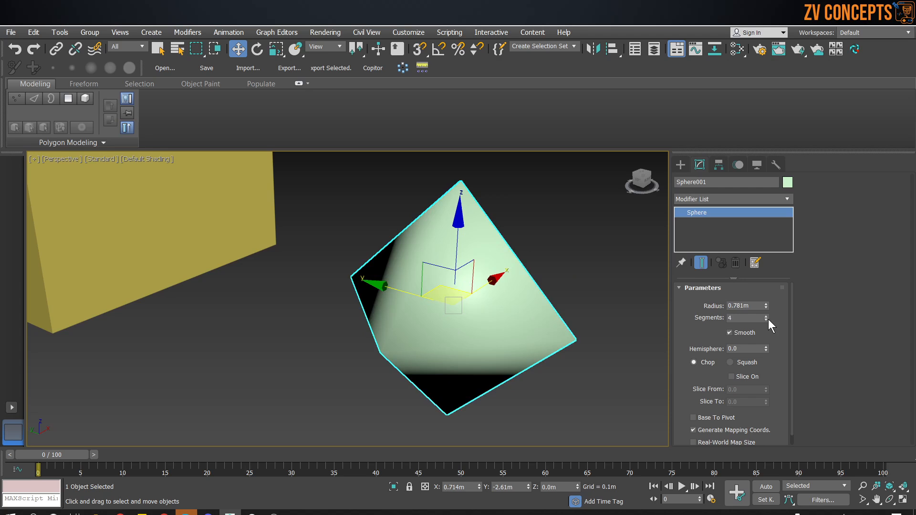
# Raise the sphere's segments to 27 and turn edged faces back on
pyautogui.moveTo(768, 314); pyautogui.dragTo(775, 303)
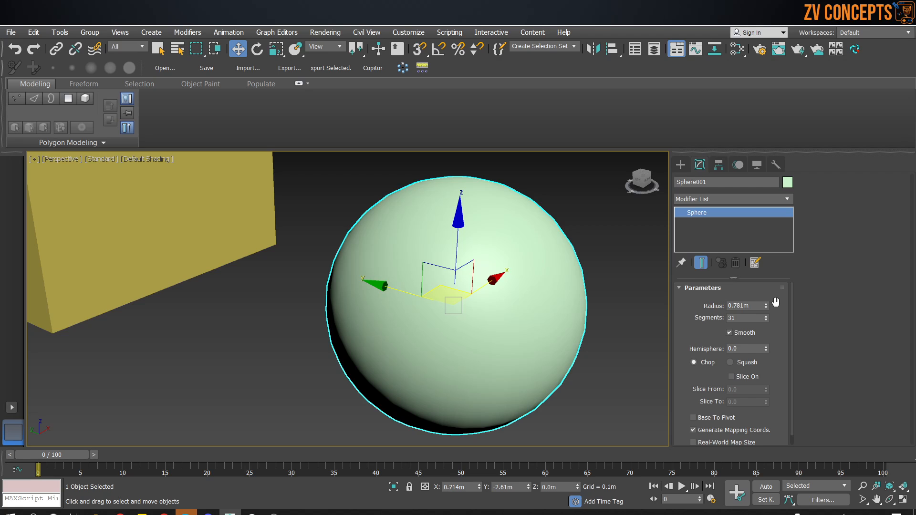
pyautogui.press('F4')
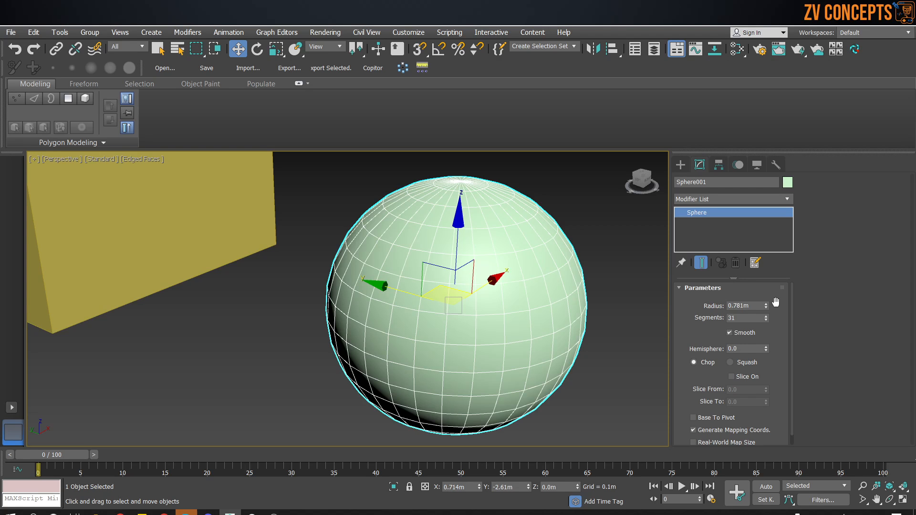
pyautogui.moveTo(767, 316)
pyautogui.mouseDown()
pyautogui.moveTo(776, 329)
pyautogui.moveTo(777, 318)
pyautogui.mouseUp()
# Create a teapot with a radius of about 0.89 m beside the sphere and frame it in the view
pyautogui.scroll(-5, 352, 259)
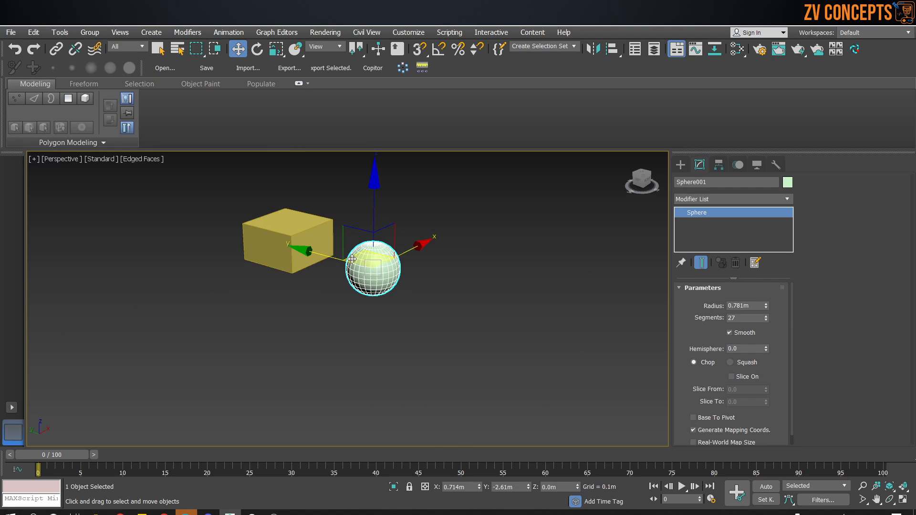
pyautogui.scroll(4, 352, 259)
pyautogui.click(681, 165)
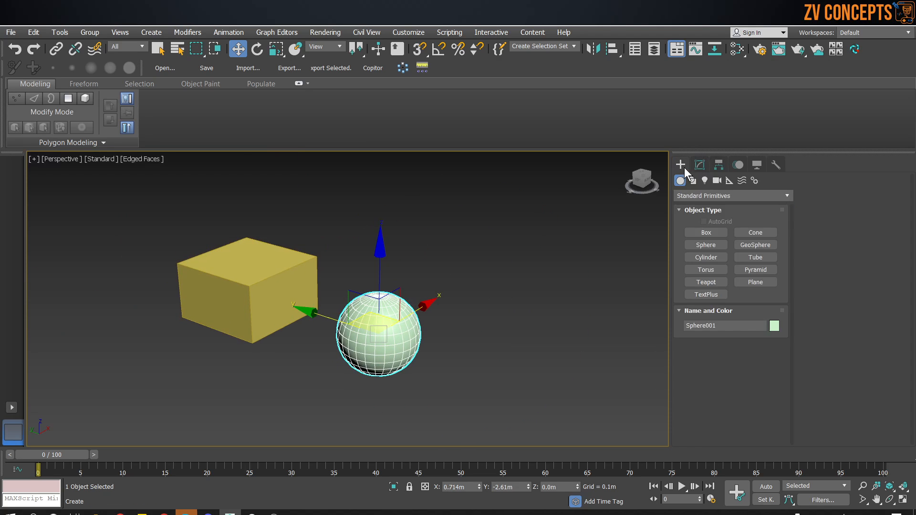
pyautogui.click(726, 282)
pyautogui.moveTo(525, 329); pyautogui.dragTo(526, 330)
pyautogui.press('z')
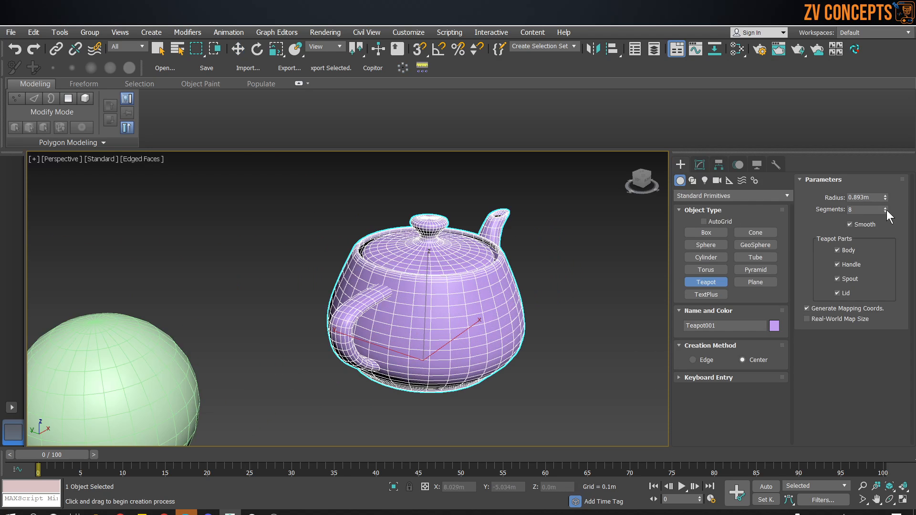
# Reduce the teapot's segments to 2 and activate the Move tool
pyautogui.click(885, 212)
pyautogui.click(885, 212)
pyautogui.click(885, 211)
pyautogui.click(885, 211)
pyautogui.click(885, 211)
pyautogui.click(886, 211)
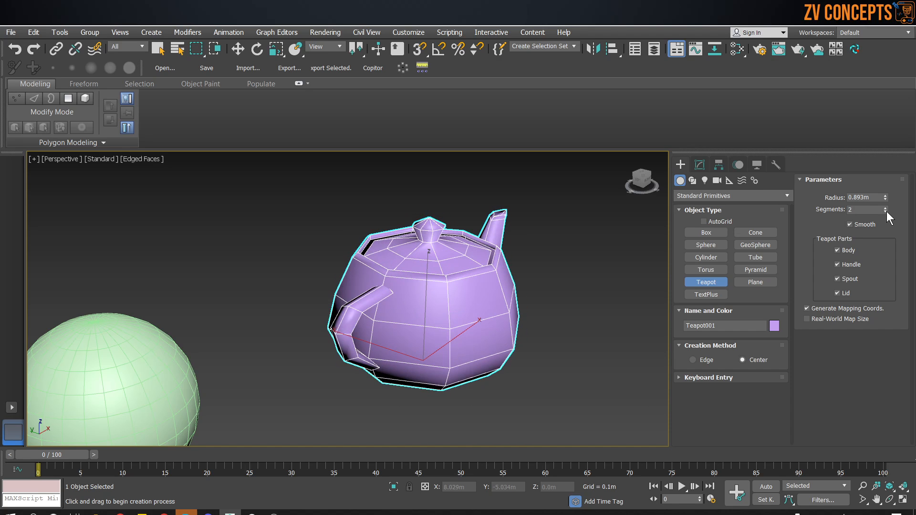
pyautogui.keyDown('alt'); pyautogui.moveTo(420, 321); pyautogui.dragTo(348, 321, button='middle'); pyautogui.keyUp('alt')
pyautogui.press('w')
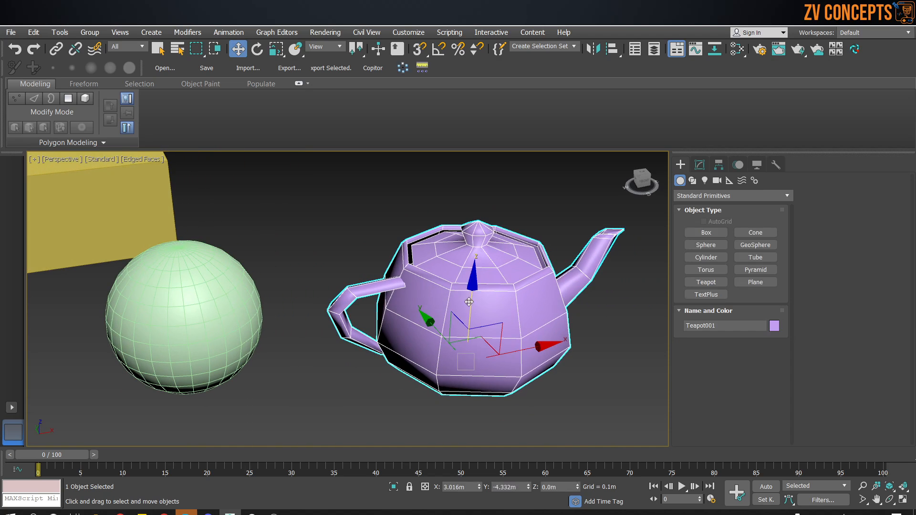
# Select the box, sphere and teapot together, delete them and reframe the view on the empty grid
pyautogui.scroll(-8, 538, 189)
pyautogui.moveTo(544, 234); pyautogui.dragTo(541, 285, button='middle')
pyautogui.scroll(2, 540, 286)
pyautogui.moveTo(593, 322); pyautogui.dragTo(253, 169)
pyautogui.press('Delete')
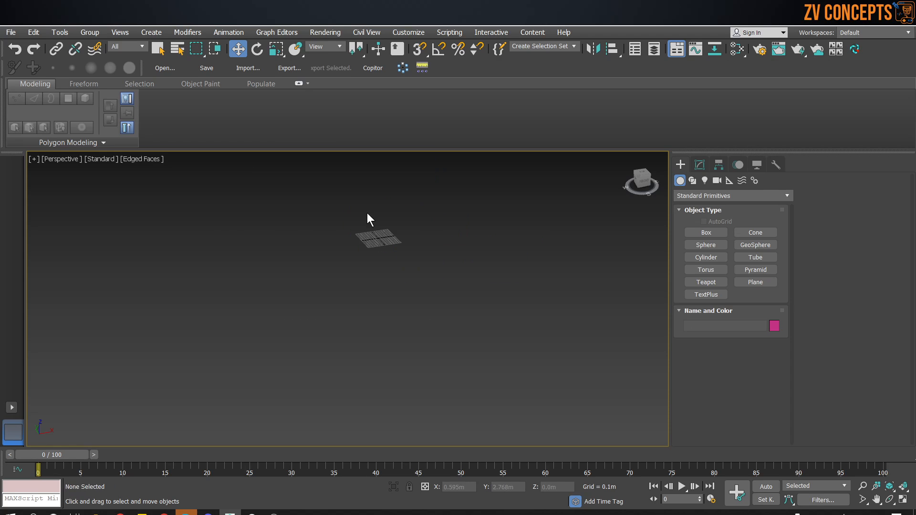
pyautogui.press('z')
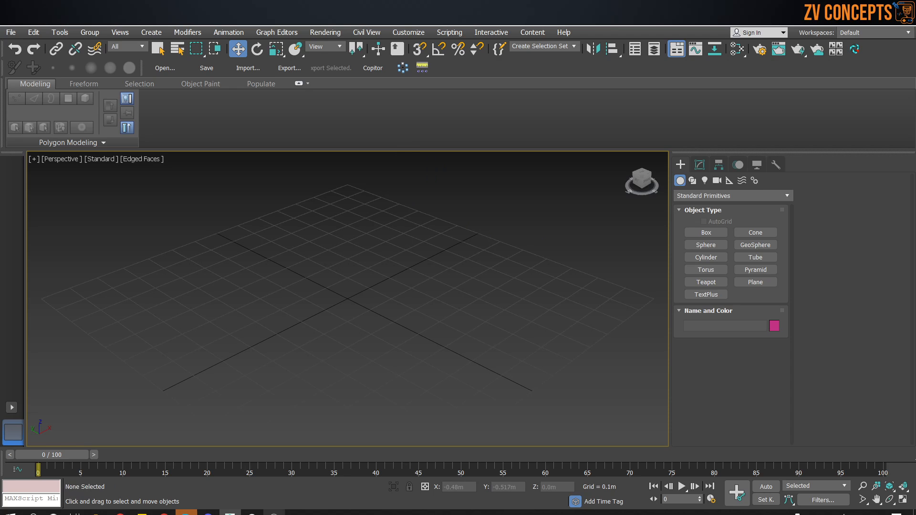
# Switch to the course outline in Google Docs, review the Lecture 1 and 2 topics, and return to 3ds Max
pyautogui.click(165, 513)
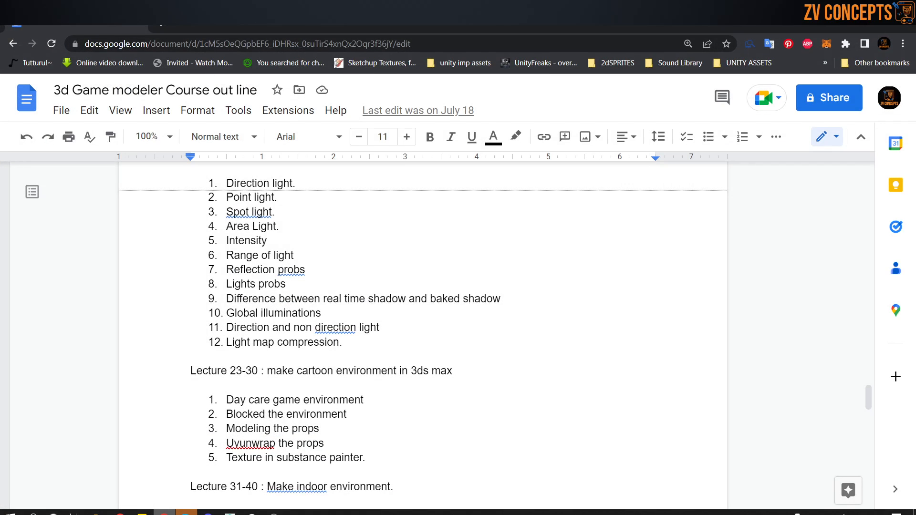
pyautogui.scroll(20, 264, 369)
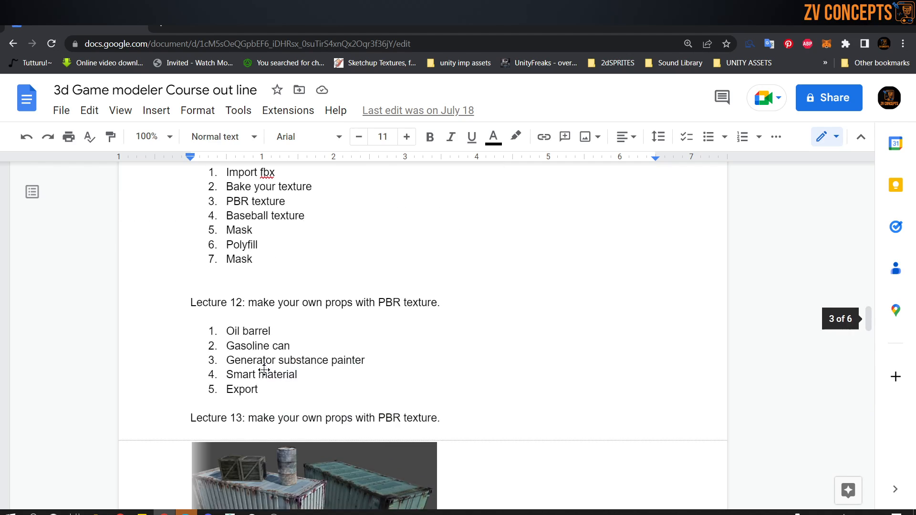
pyautogui.scroll(15, 264, 370)
pyautogui.scroll(-5, 265, 370)
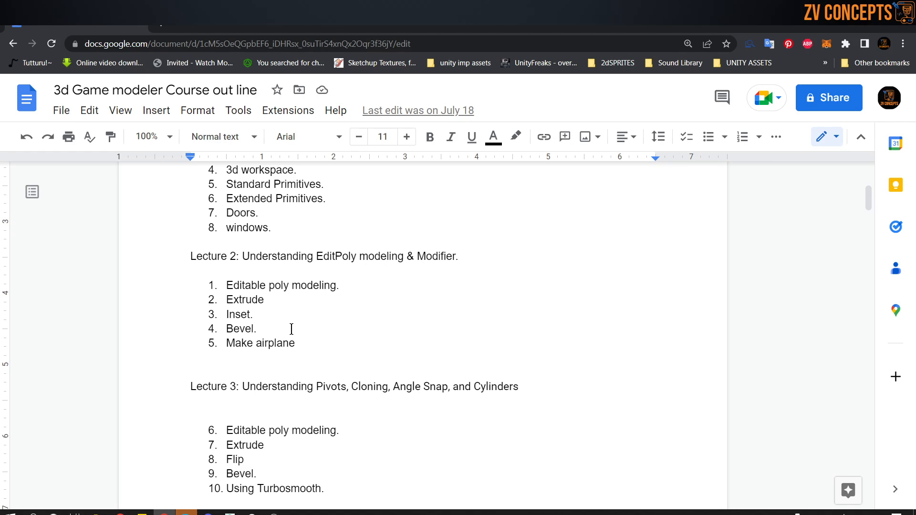
pyautogui.click(857, 27)
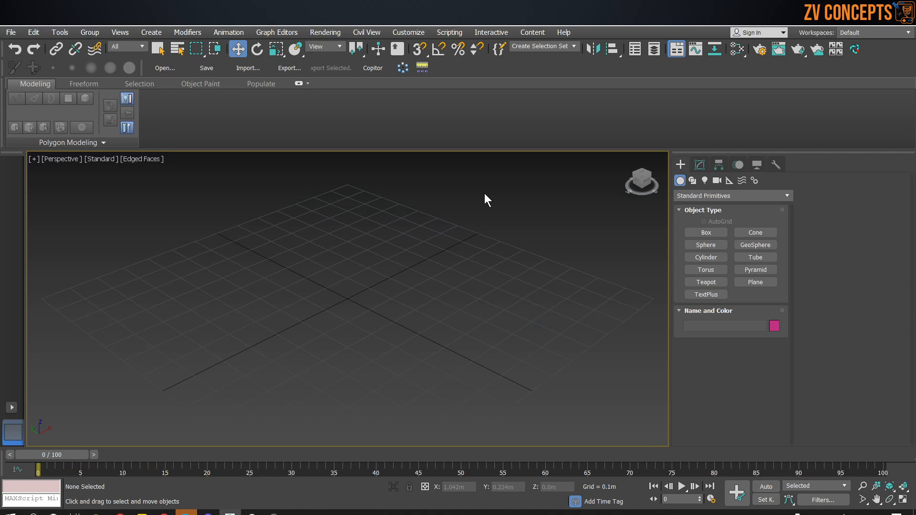
# Create a new elongated box across the centre of the grid and activate the Move tool
pyautogui.click(702, 233)
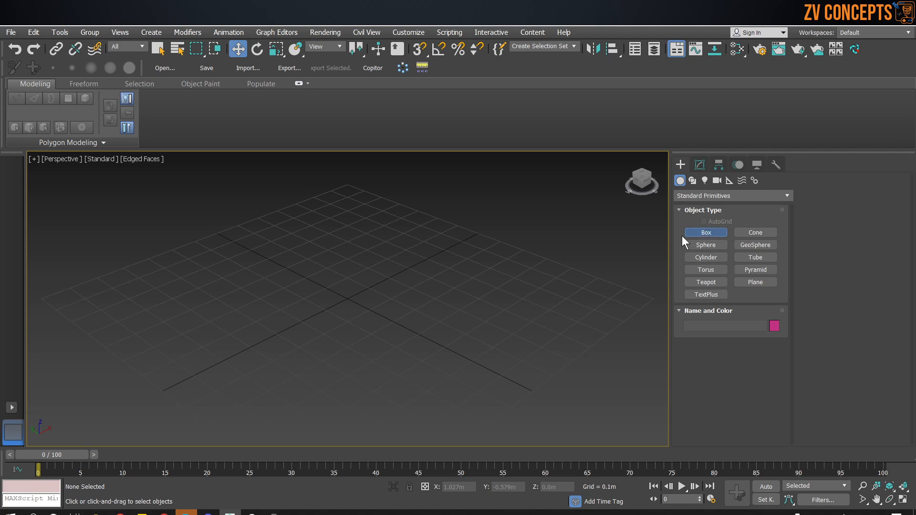
pyautogui.moveTo(467, 221); pyautogui.dragTo(330, 391)
pyautogui.click(362, 312)
pyautogui.moveTo(409, 274); pyautogui.dragTo(380, 270, button='middle')
pyautogui.press('w')
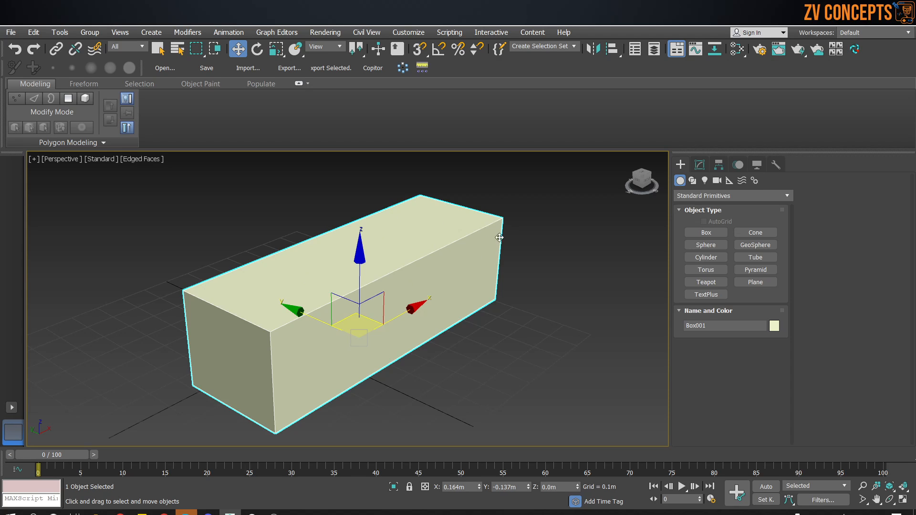
# Open the new box's parameters for modification and set its width segments to 5
pyautogui.click(699, 165)
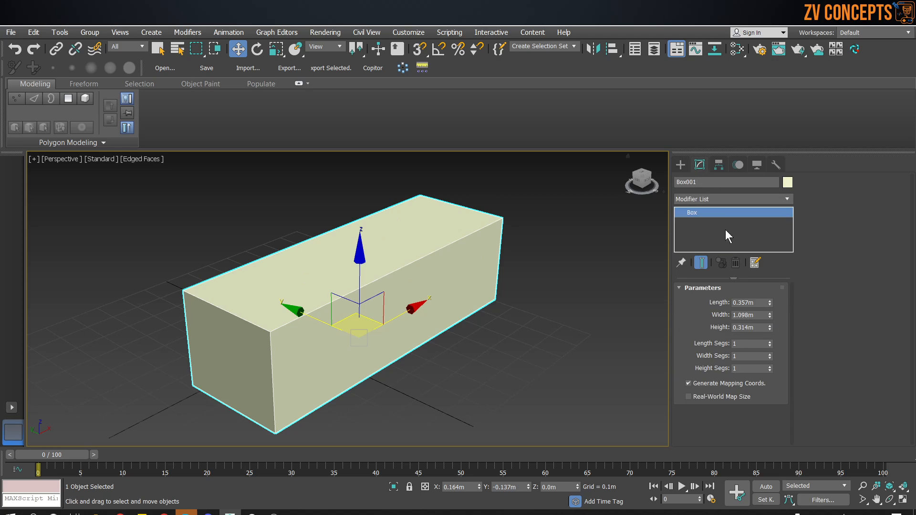
pyautogui.click(769, 342)
pyautogui.click(770, 345)
pyautogui.click(770, 353)
pyautogui.click(770, 353)
pyautogui.click(770, 354)
pyautogui.click(770, 354)
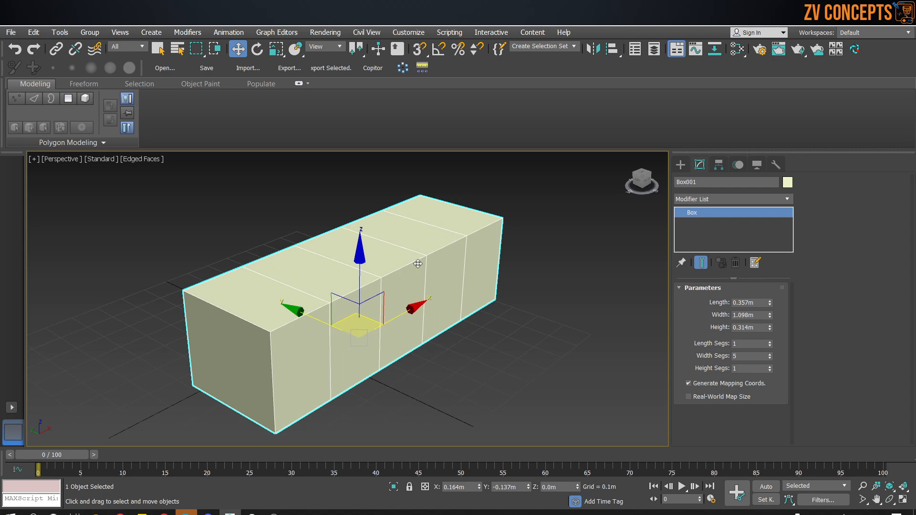
pyautogui.keyDown('alt'); pyautogui.moveTo(421, 231); pyautogui.dragTo(357, 252, button='middle'); pyautogui.keyUp('alt')
pyautogui.scroll(3, 356, 252)
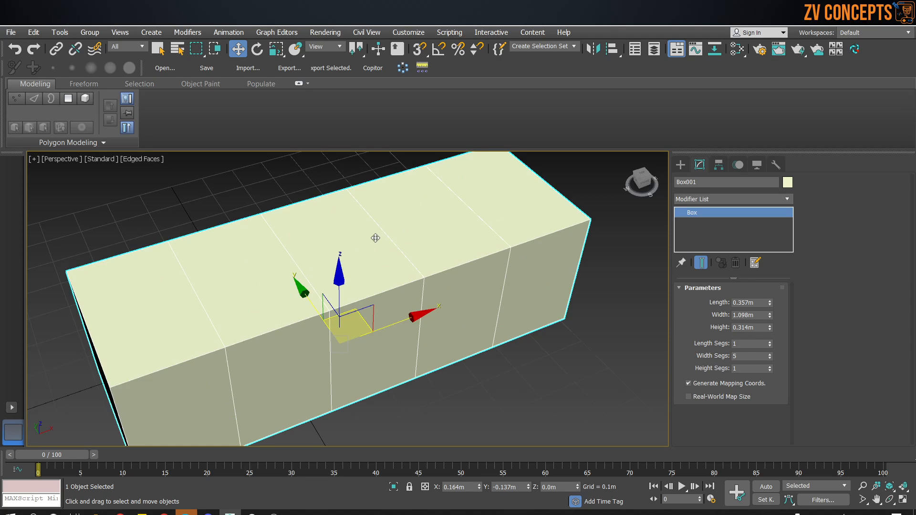
pyautogui.rightClick(375, 237)
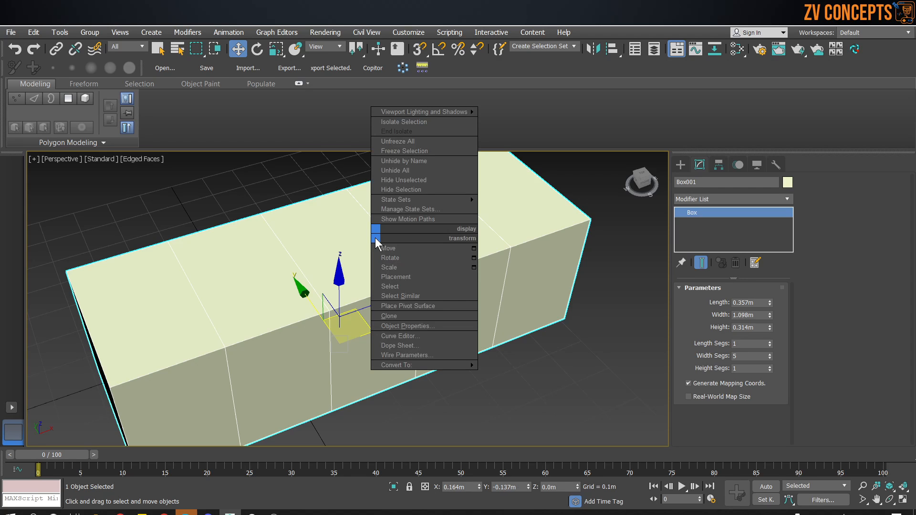
pyautogui.moveTo(415, 366)
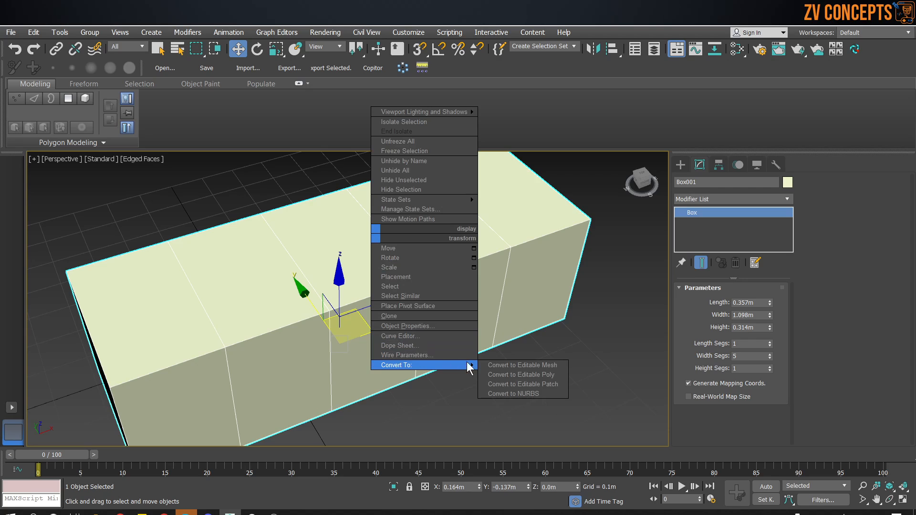
pyautogui.click(523, 374)
pyautogui.scroll(-5, 603, 391)
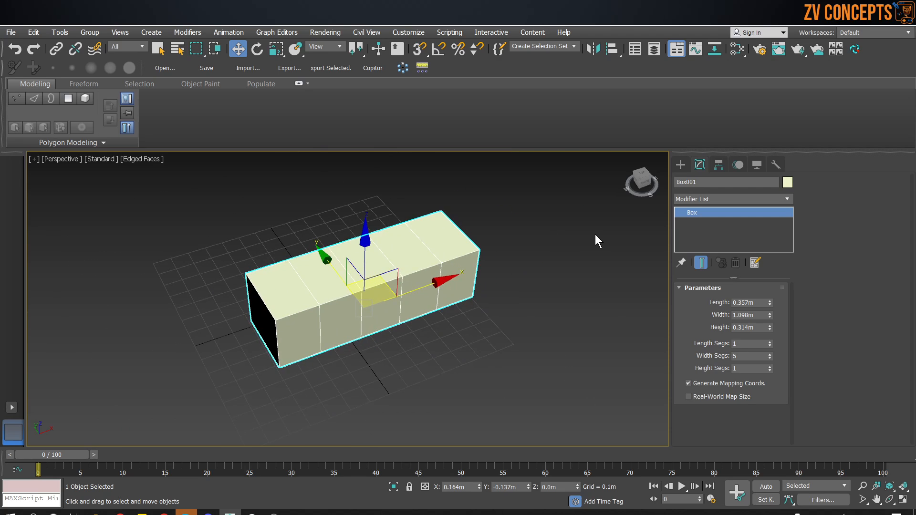
pyautogui.click(569, 238)
pyautogui.rightClick(569, 239)
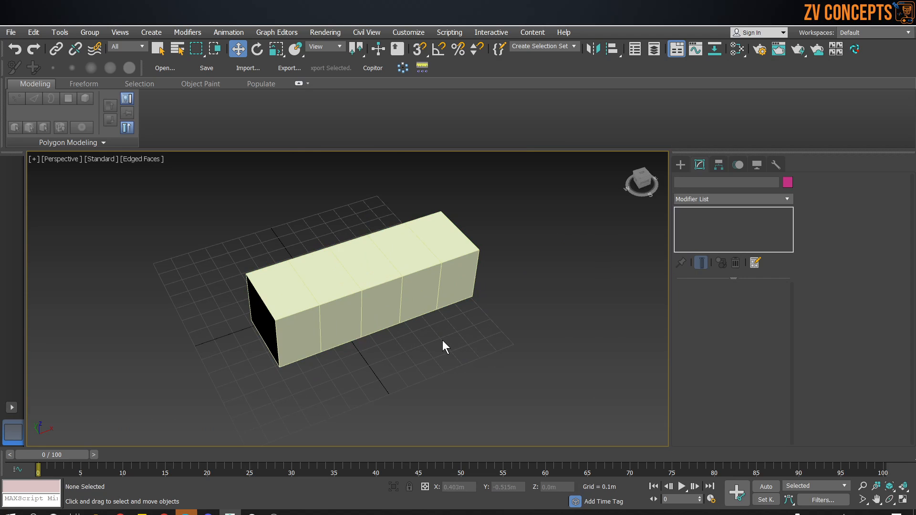
# Select the box and convert it to an Editable Poly
pyautogui.click(392, 290)
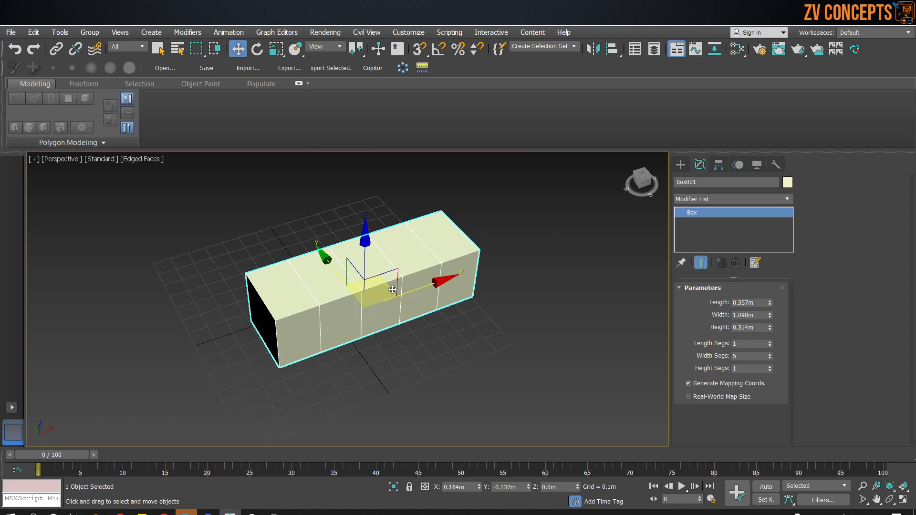
pyautogui.rightClick(392, 290)
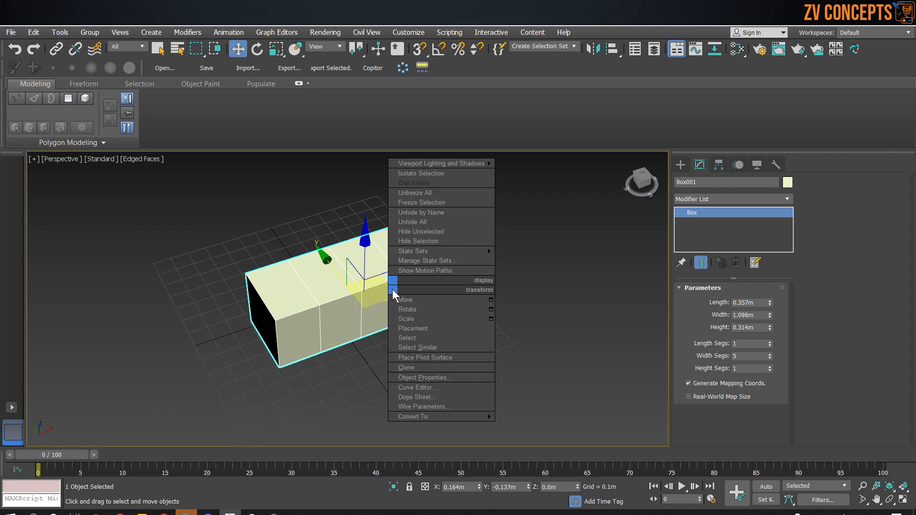
pyautogui.moveTo(442, 417)
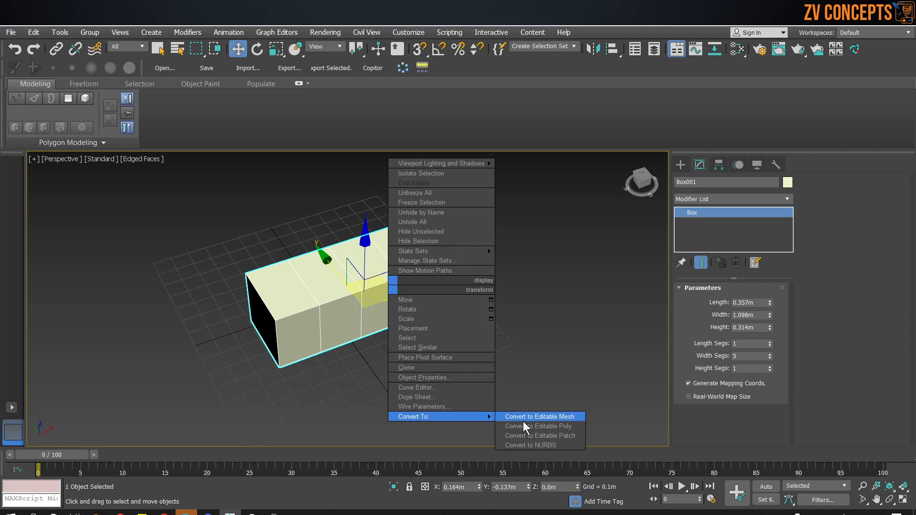
pyautogui.click(543, 426)
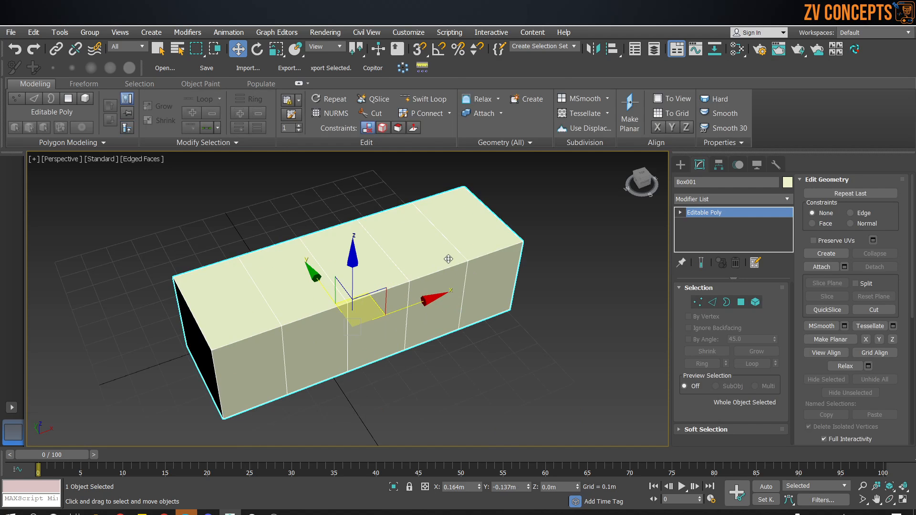
# Enter Vertex level on the box and window-select vertices, ending with the single far top corner vertex of the near end
pyautogui.scroll(3, 449, 259)
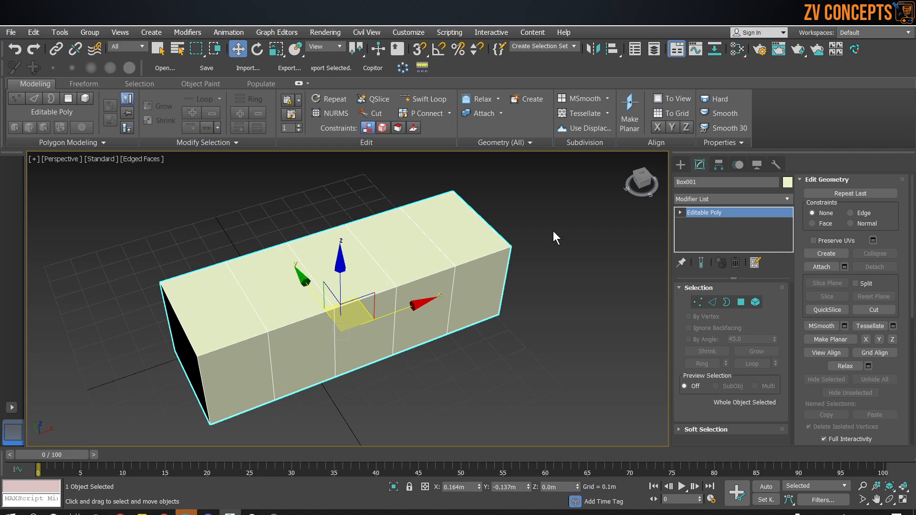
pyautogui.keyDown('alt'); pyautogui.moveTo(330, 329); pyautogui.dragTo(377, 284, button='middle'); pyautogui.keyUp('alt')
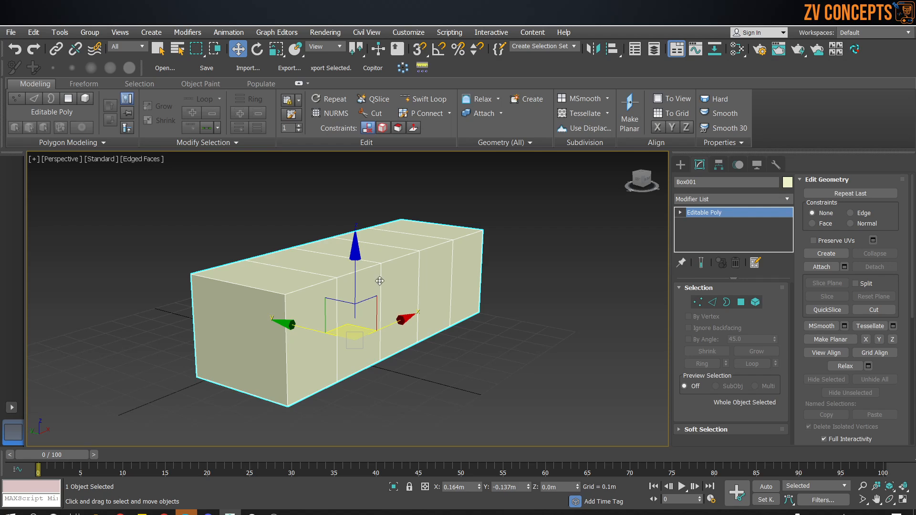
pyautogui.click(698, 303)
pyautogui.click(697, 302)
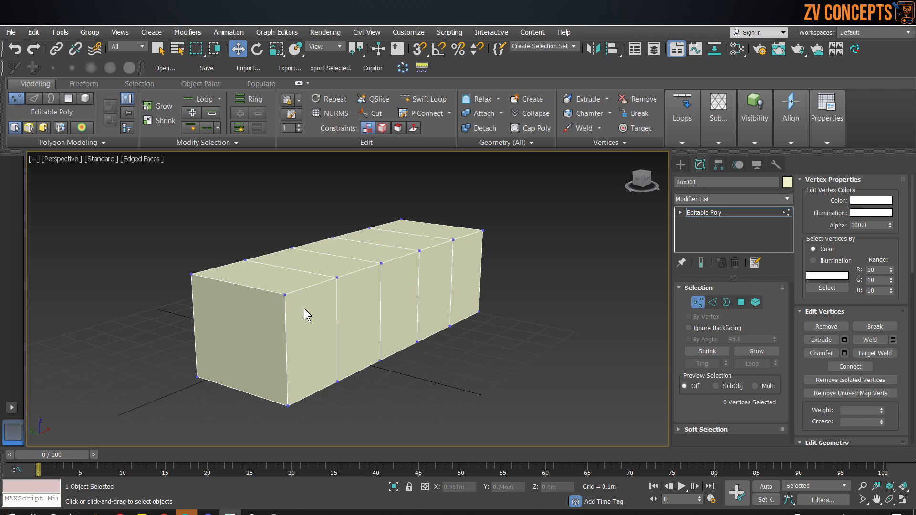
pyautogui.moveTo(297, 300); pyautogui.dragTo(305, 309)
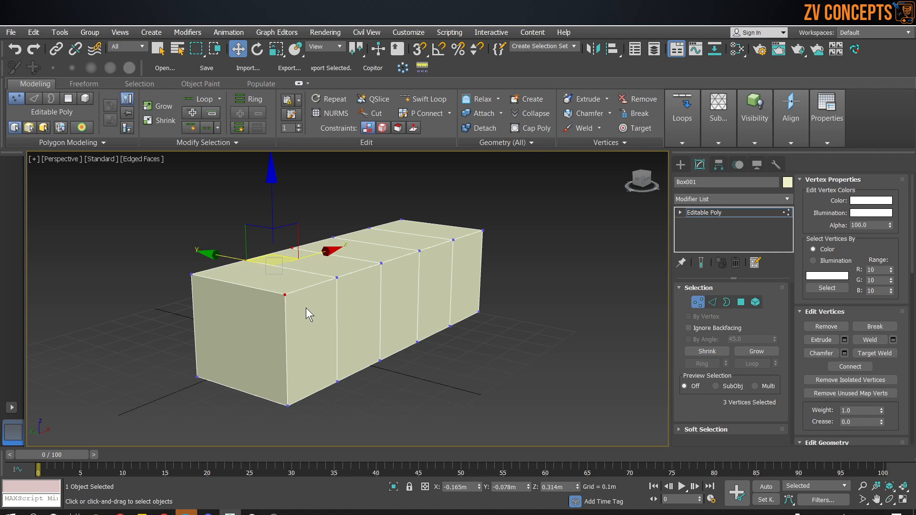
pyautogui.moveTo(184, 256); pyautogui.dragTo(217, 303)
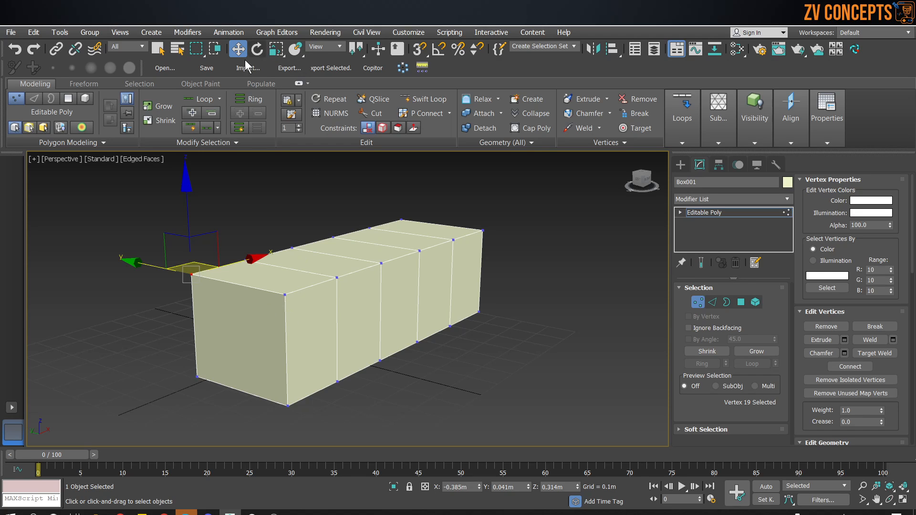
# Try pulling the selected top corner vertex outward and moving further top vertices along the box's long side
pyautogui.moveTo(162, 235); pyautogui.dragTo(72, 239)
pyautogui.click(337, 277)
pyautogui.moveTo(286, 266); pyautogui.dragTo(362, 283)
pyautogui.moveTo(418, 283); pyautogui.dragTo(344, 297, button='middle')
pyautogui.click(312, 346)
pyautogui.moveTo(306, 260)
pyautogui.mouseDown()
pyautogui.moveTo(344, 301)
pyautogui.moveTo(319, 267)
pyautogui.moveTo(341, 285)
pyautogui.mouseUp()
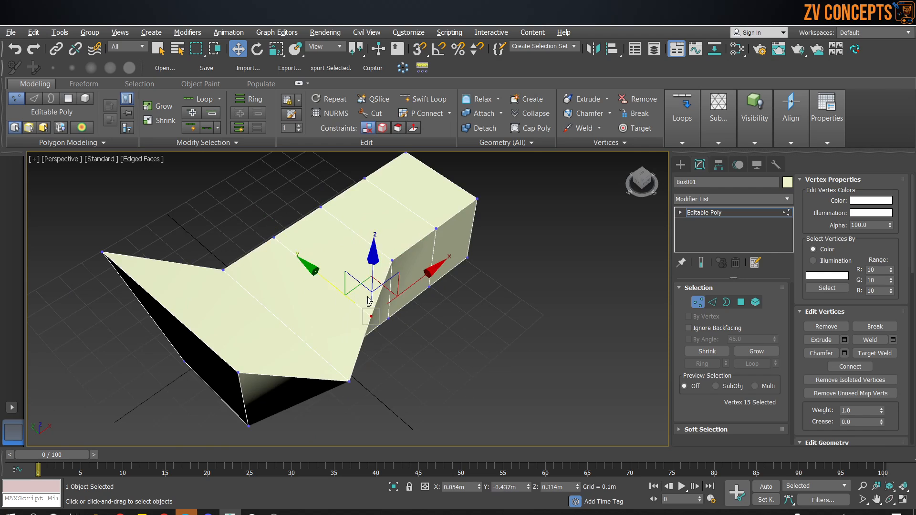
# Reposition the displaced top vertex on the long side to about X 0.138 m, Z 0.38 m, and pick the neighbouring vertex
pyautogui.keyDown('alt'); pyautogui.moveTo(360, 306); pyautogui.dragTo(372, 267, button='middle'); pyautogui.keyUp('alt')
pyautogui.moveTo(388, 264); pyautogui.dragTo(409, 262)
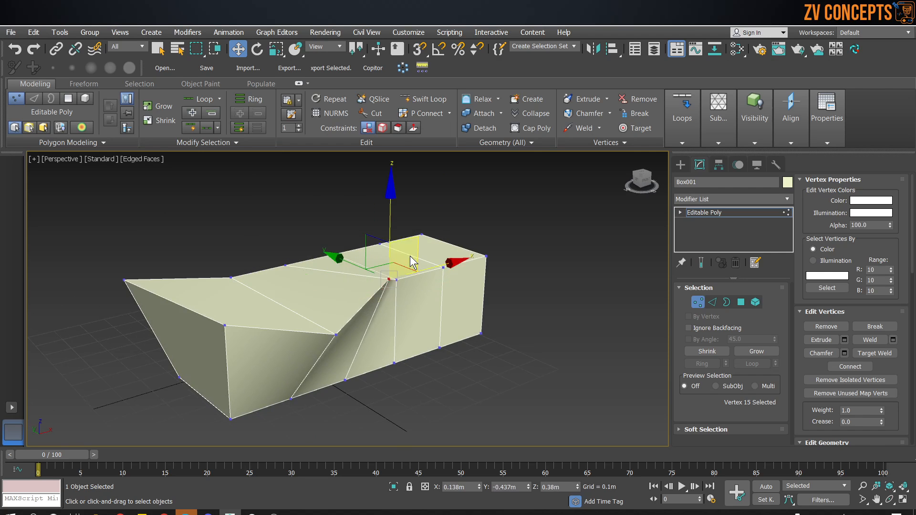
pyautogui.keyDown('alt'); pyautogui.moveTo(443, 295); pyautogui.dragTo(405, 300, button='middle'); pyautogui.keyUp('alt')
pyautogui.click(383, 270)
pyautogui.keyDown('alt'); pyautogui.moveTo(383, 271); pyautogui.dragTo(520, 271, button='middle'); pyautogui.keyUp('alt')
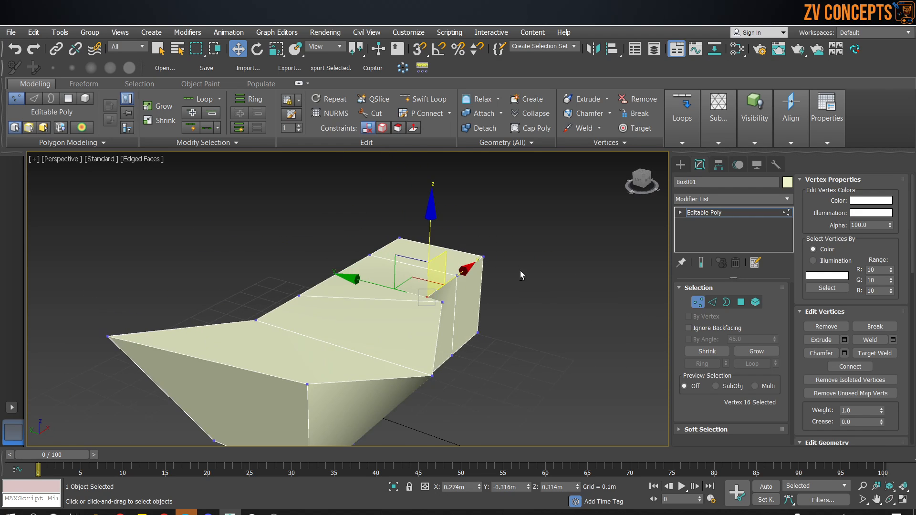
# Undo all the vertex moves on the box, then toggle Vertex level off and on again
pyautogui.hotkey('ctrl', 'z')
pyautogui.hotkey('ctrl', 'z')
pyautogui.hotkey('ctrl', 'z')
pyautogui.hotkey('ctrl', 'z')
pyautogui.hotkey('ctrl', 'z')
pyautogui.hotkey('ctrl', 'z')
pyautogui.hotkey('ctrl', 'z')
pyautogui.hotkey('ctrl', 'z')
pyautogui.hotkey('ctrl', 'z')
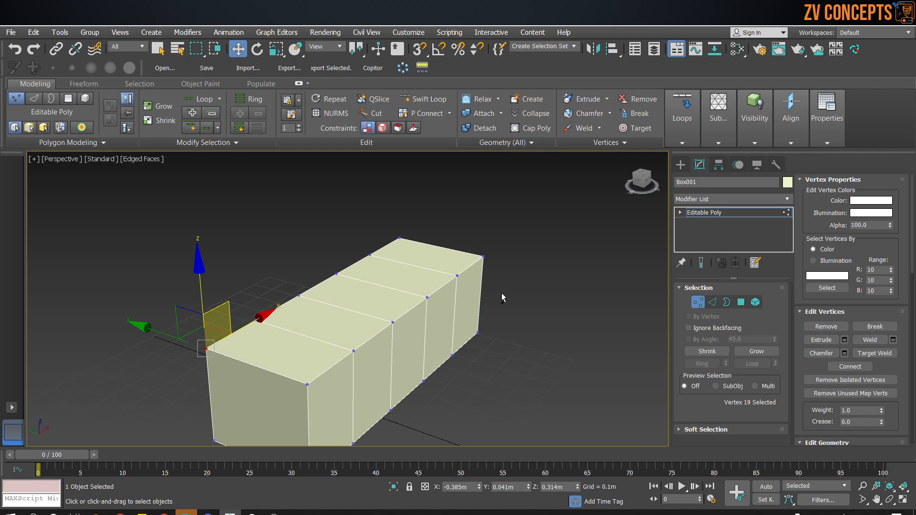
pyautogui.press('1')
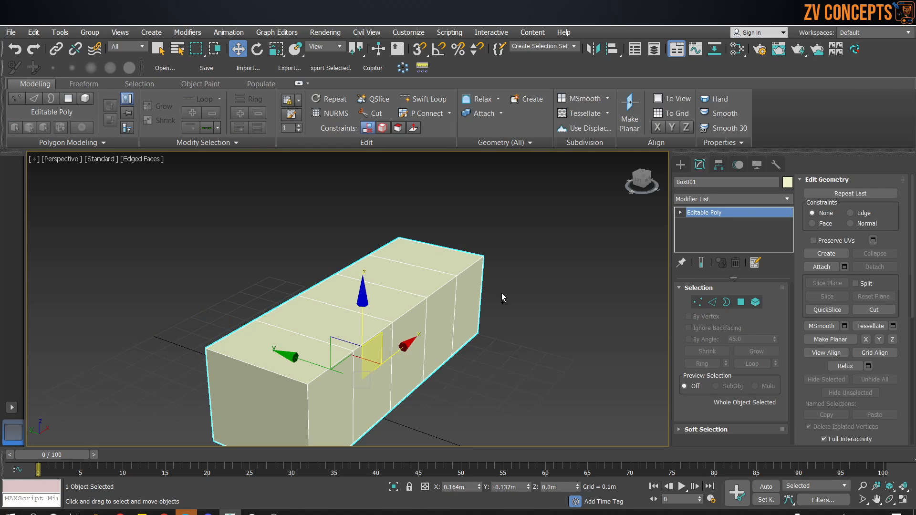
pyautogui.press('1')
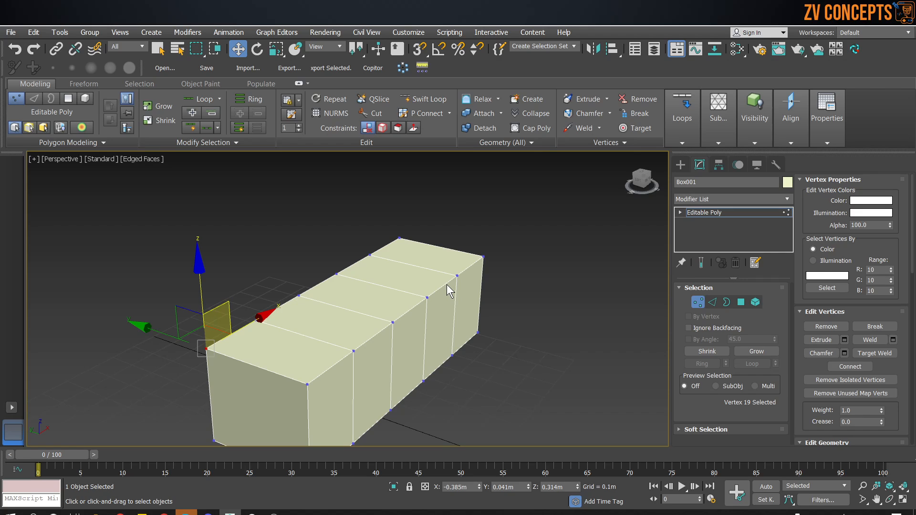
# Switch the box to Edge level and select individual edges in turn around its top face
pyautogui.click(711, 302)
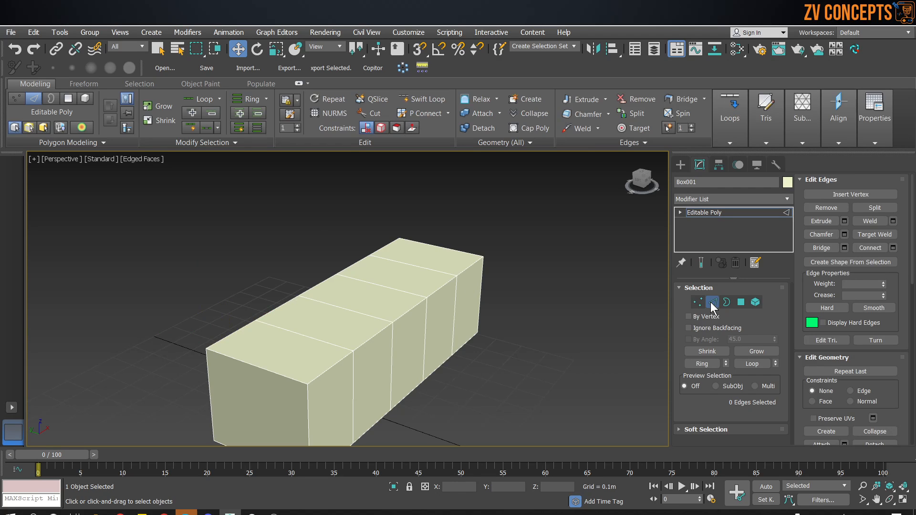
pyautogui.click(368, 336)
pyautogui.click(300, 335)
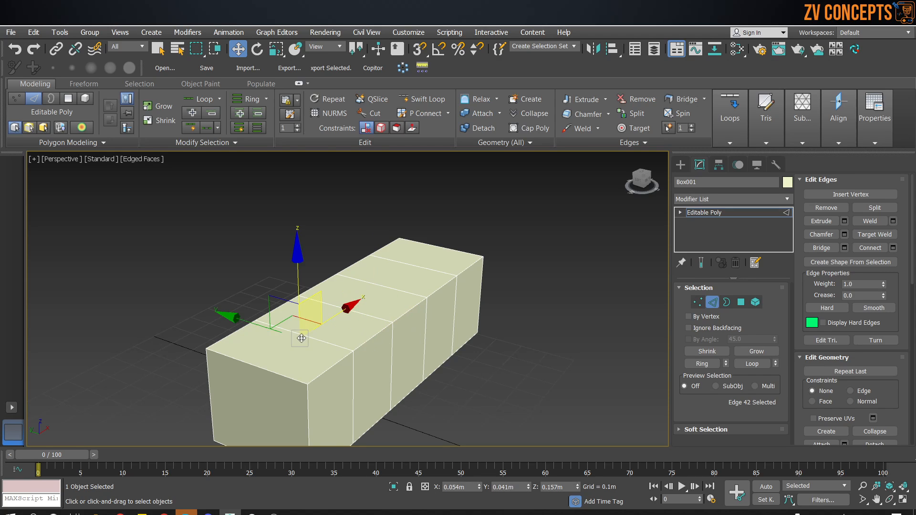
pyautogui.click(328, 367)
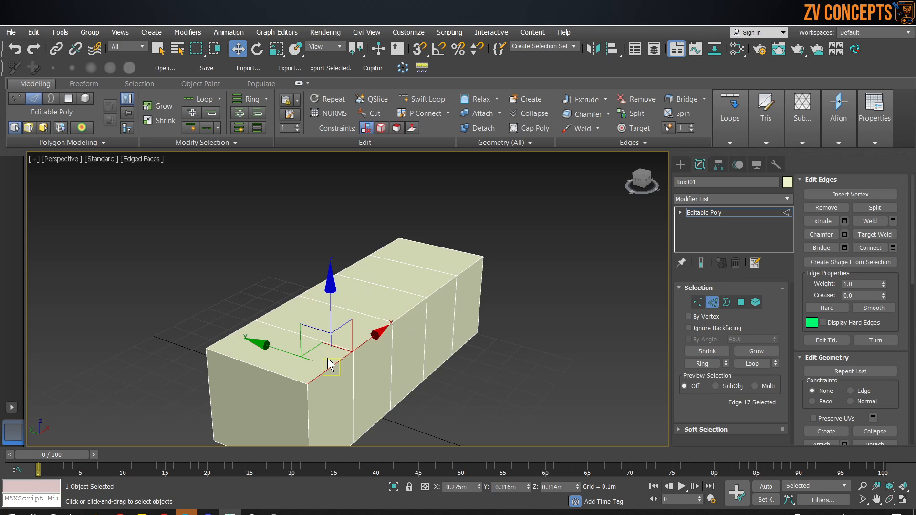
pyautogui.moveTo(359, 356)
pyautogui.keyDown('alt'); pyautogui.mouseDown(button='middle')
pyautogui.moveTo(366, 333)
pyautogui.moveTo(300, 286)
pyautogui.moveTo(327, 287)
pyautogui.moveTo(345, 354)
pyautogui.mouseUp(button='middle'); pyautogui.keyUp('alt')
pyautogui.click(291, 352)
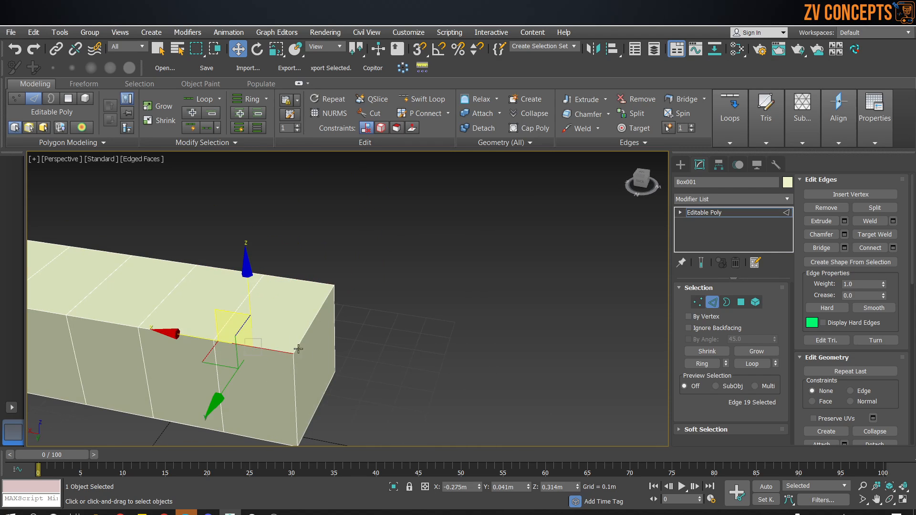
# Slide one end's top edge outward to about X -0.667 m and the opposite end's top edge inward to about X 0.57 m
pyautogui.click(312, 330)
pyautogui.moveTo(313, 329); pyautogui.dragTo(360, 322)
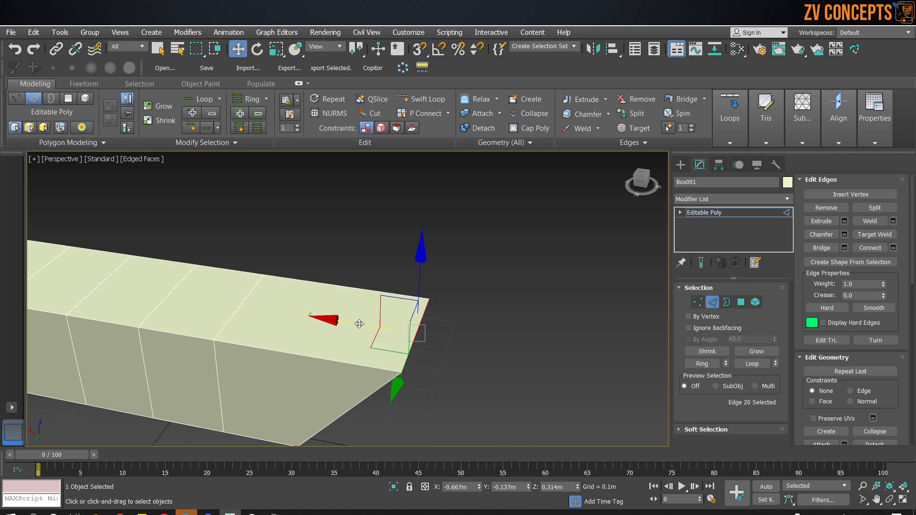
pyautogui.scroll(-4, 473, 307)
pyautogui.moveTo(318, 291); pyautogui.dragTo(500, 266, button='middle')
pyautogui.scroll(4, 334, 270)
pyautogui.click(318, 229)
pyautogui.moveTo(279, 224); pyautogui.dragTo(319, 234)
pyautogui.scroll(-4, 438, 273)
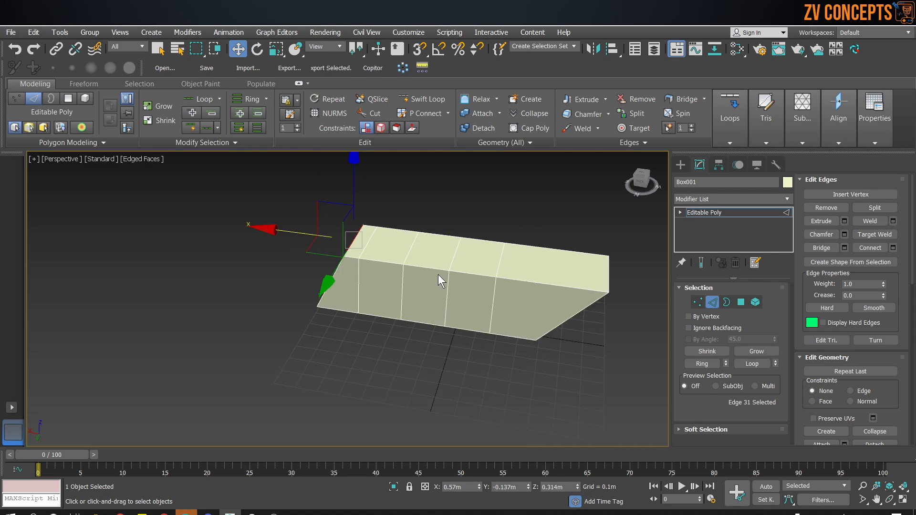
# Slide the cross edge next to the shortened end inward along the top to about X 0.339 m
pyautogui.click(364, 244)
pyautogui.moveTo(322, 232); pyautogui.dragTo(360, 231)
pyautogui.click(372, 240)
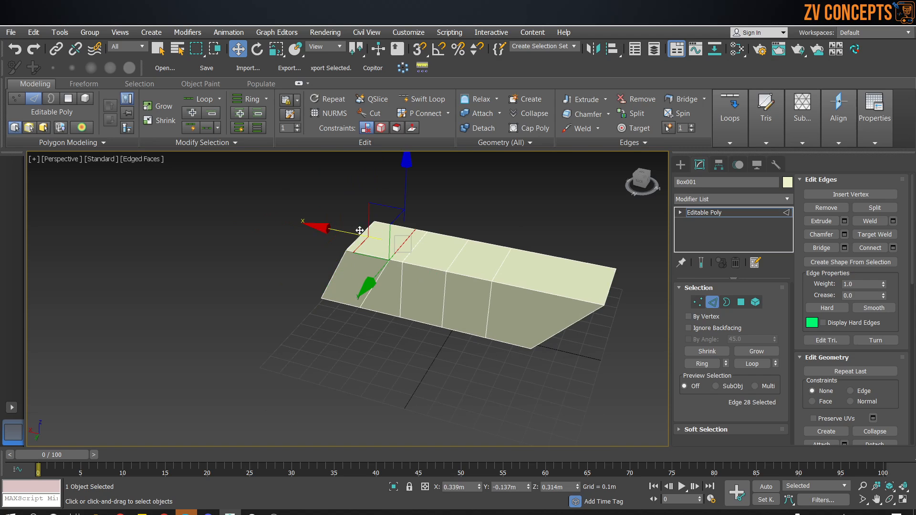
# Switch to Polygon level and delete the large top polygon at the box's extended end
pyautogui.keyDown('alt'); pyautogui.moveTo(359, 231); pyautogui.dragTo(466, 261, button='middle'); pyautogui.keyUp('alt')
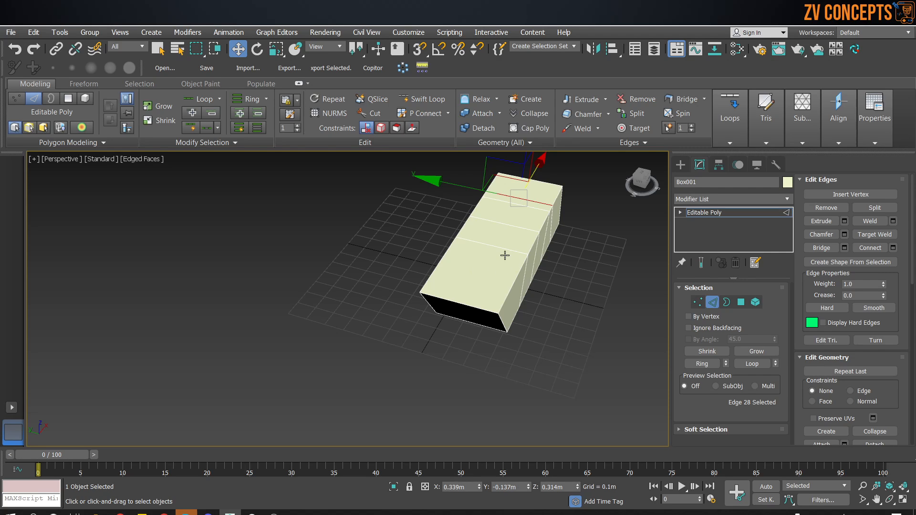
pyautogui.keyDown('alt'); pyautogui.moveTo(505, 255); pyautogui.dragTo(482, 272, button='middle'); pyautogui.keyUp('alt')
pyautogui.scroll(4, 454, 290)
pyautogui.click(741, 302)
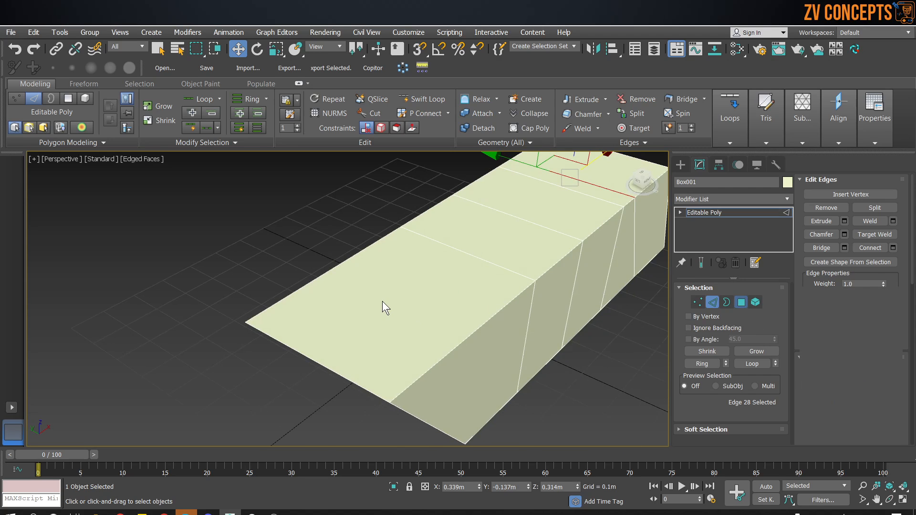
pyautogui.click(382, 301)
pyautogui.press('Delete')
# Switch to Border level and select the open border around the hole in the top
pyautogui.keyDown('alt'); pyautogui.moveTo(382, 302); pyautogui.dragTo(451, 275, button='middle'); pyautogui.keyUp('alt')
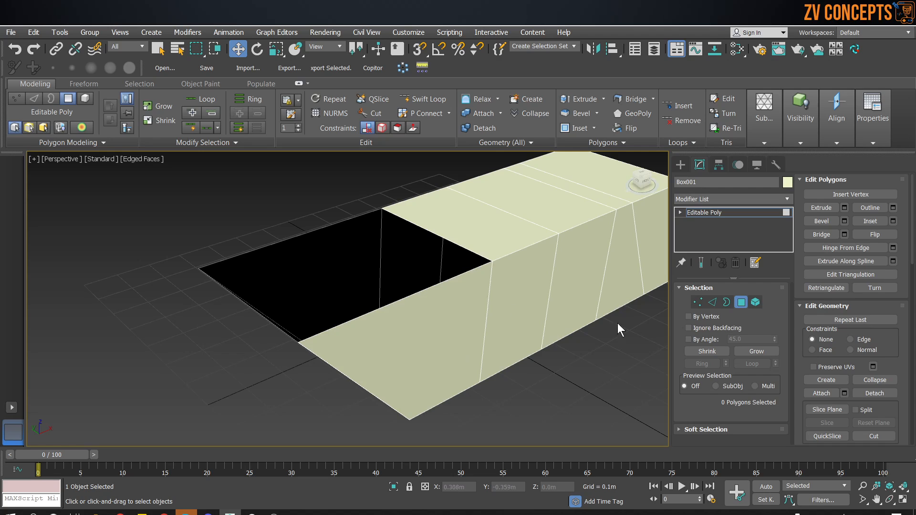
pyautogui.click(726, 301)
pyautogui.click(437, 242)
pyautogui.scroll(-3, 412, 242)
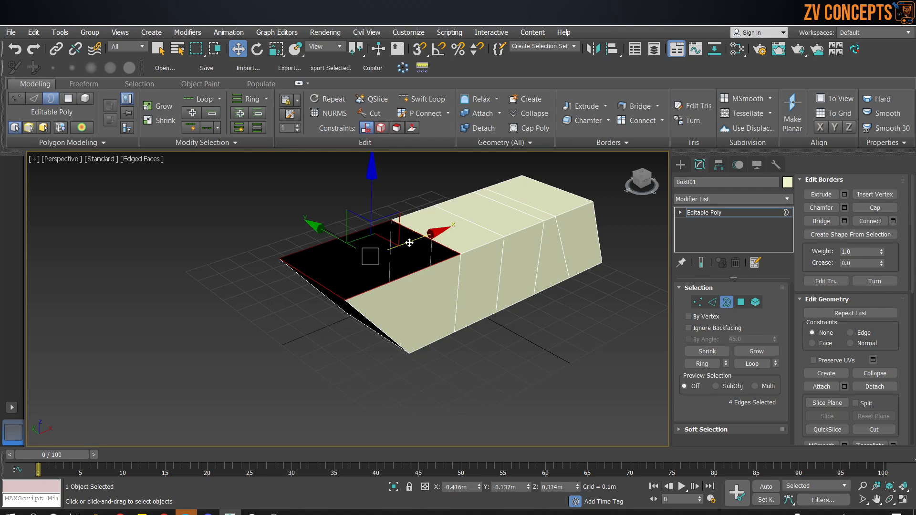
# Return to Polygon level and select individual side and top polygons in turn, including one on the opposite long side
pyautogui.click(739, 302)
pyautogui.click(415, 310)
pyautogui.click(477, 275)
pyautogui.click(521, 262)
pyautogui.click(512, 211)
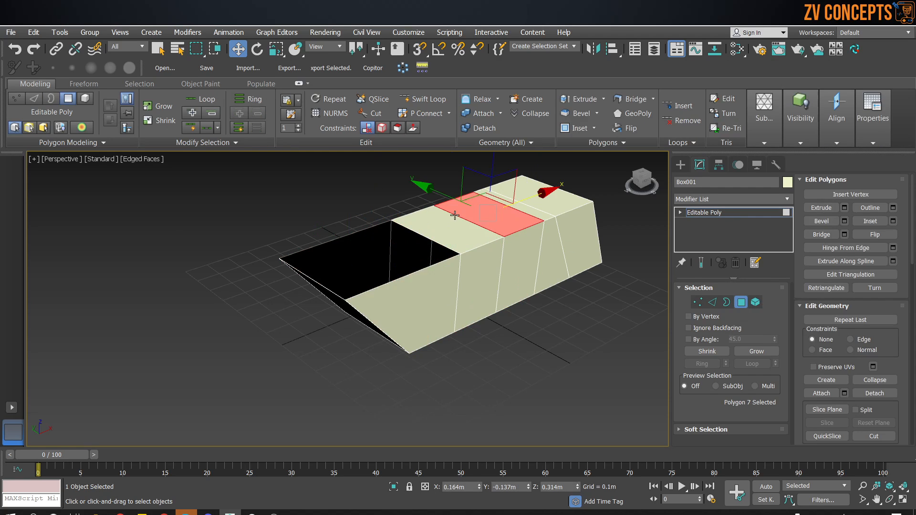
pyautogui.press('z')
pyautogui.scroll(-5, 417, 263)
pyautogui.moveTo(417, 262); pyautogui.dragTo(429, 357, button='middle')
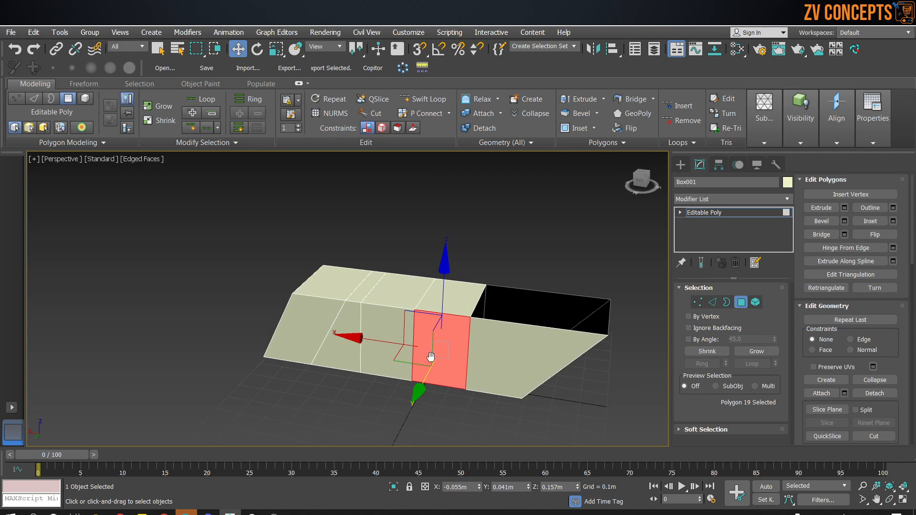
# Select the neighbouring long-side polygon, one segment closer to the shortened end
pyautogui.scroll(5, 427, 348)
pyautogui.click(339, 317)
pyautogui.scroll(-4, 338, 316)
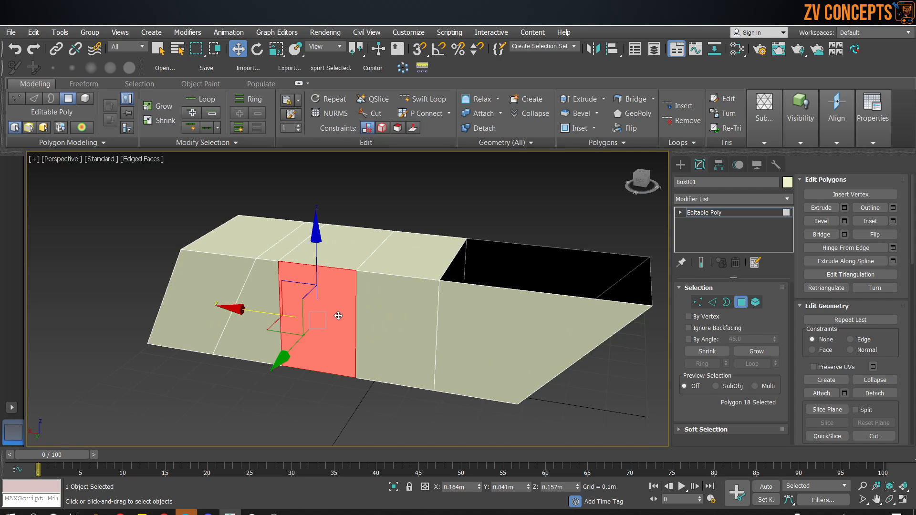
# Switch to Element level, clear the selection and select the box's whole element
pyautogui.click(755, 302)
pyautogui.scroll(-5, 384, 195)
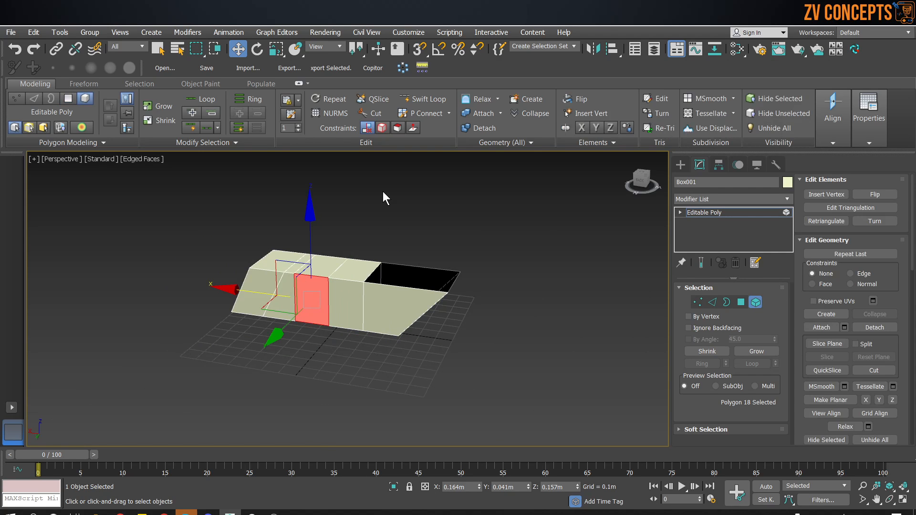
pyautogui.click(383, 194)
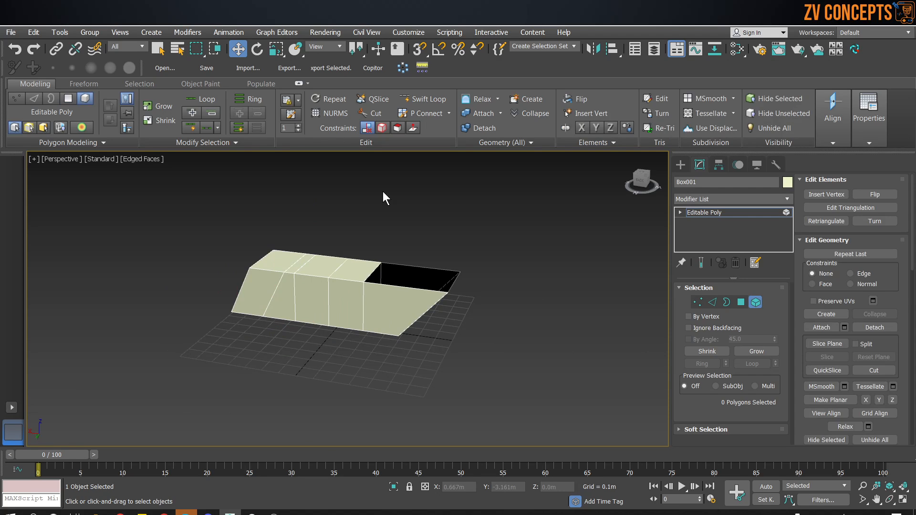
pyautogui.click(323, 279)
pyautogui.scroll(3, 308, 284)
pyautogui.scroll(2, 309, 284)
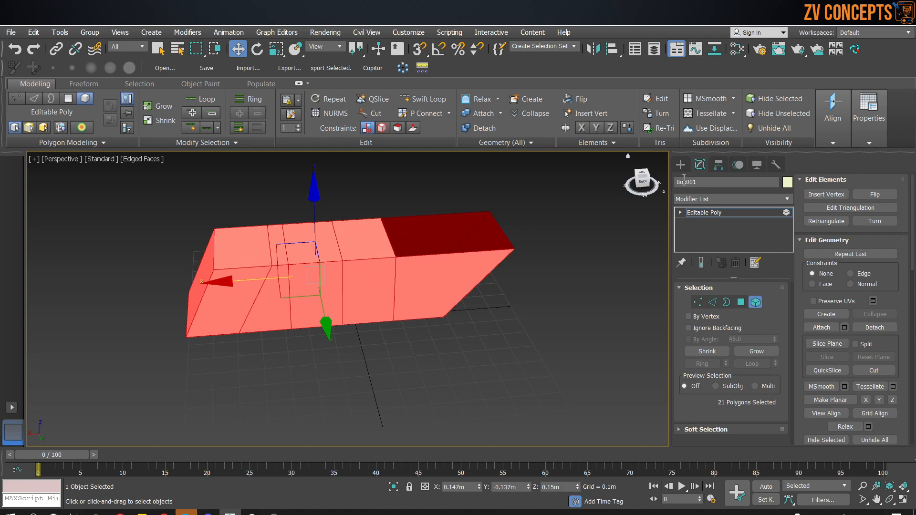
pyautogui.keyDown('alt'); pyautogui.moveTo(198, 275); pyautogui.dragTo(382, 275, button='middle'); pyautogui.keyUp('alt')
pyautogui.moveTo(162, 280); pyautogui.dragTo(328, 301, button='middle')
pyautogui.scroll(4, 383, 288)
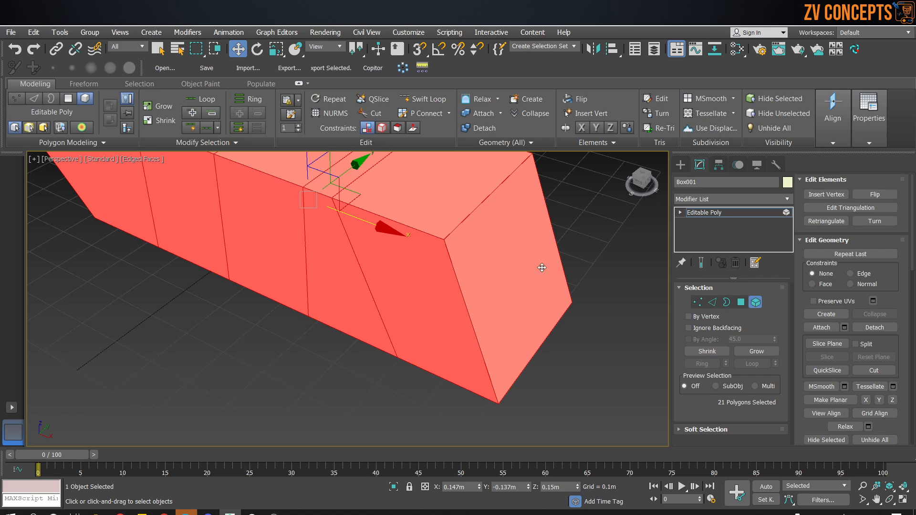
pyautogui.moveTo(527, 267); pyautogui.dragTo(453, 329, button='middle')
pyautogui.scroll(-3, 441, 283)
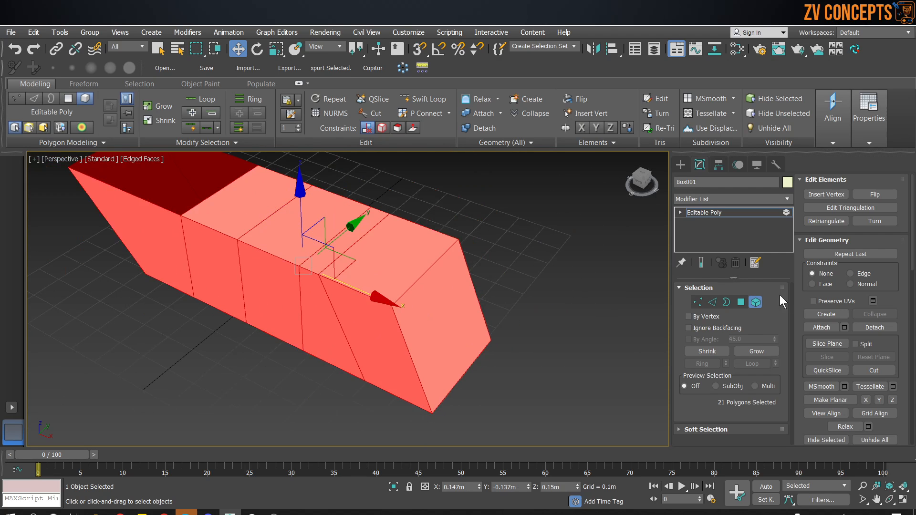
# Return to Polygon level, clear the selection and select the top polygon at the box's shortened end
pyautogui.click(745, 301)
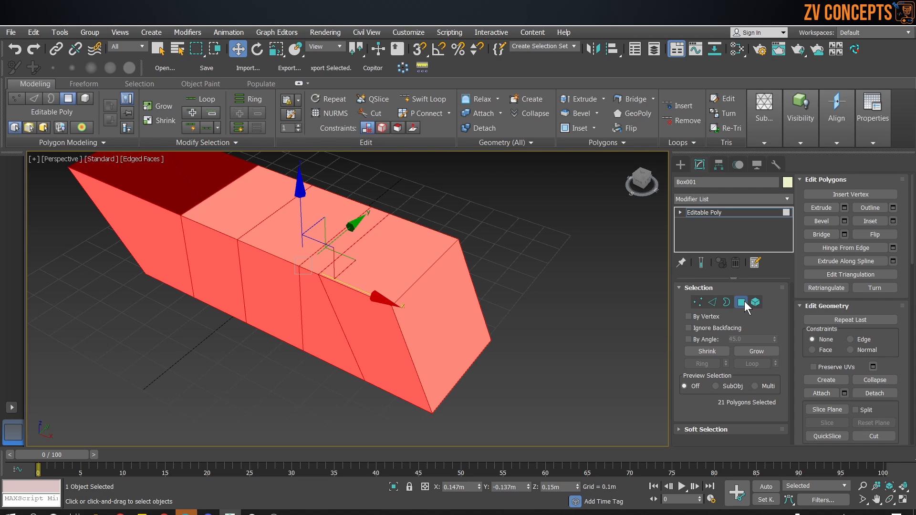
pyautogui.moveTo(497, 222); pyautogui.dragTo(526, 227, button='middle')
pyautogui.click(526, 227)
pyautogui.click(419, 269)
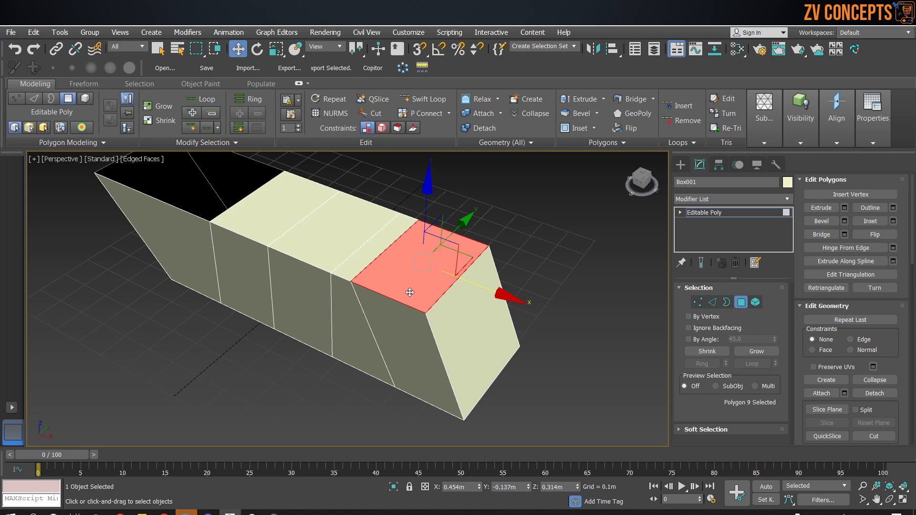
pyautogui.scroll(-5, 410, 291)
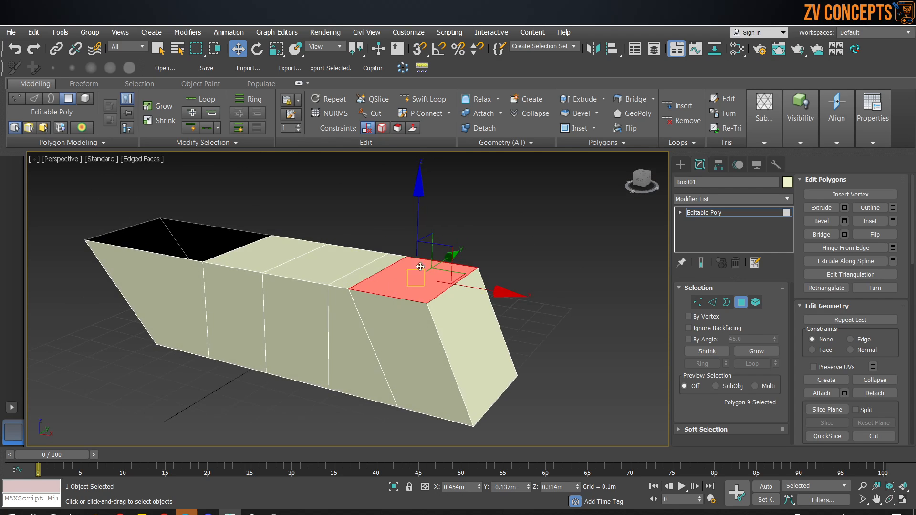
pyautogui.scroll(3, 410, 288)
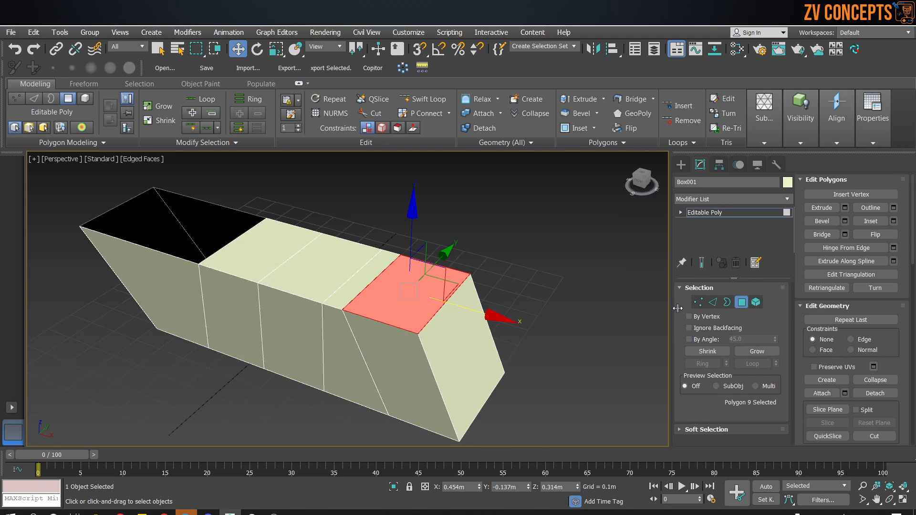
# Narrow the command panel to one column and restore its two-column width
pyautogui.moveTo(670, 295); pyautogui.dragTo(787, 295)
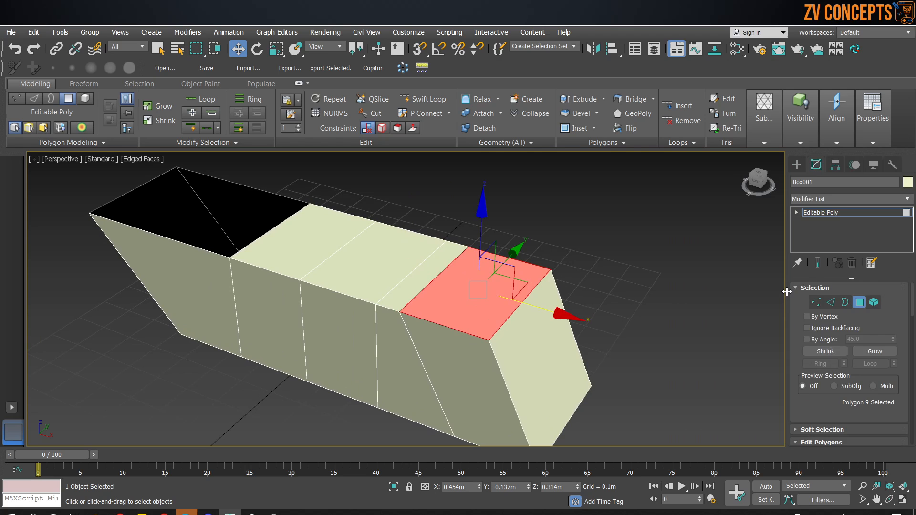
pyautogui.moveTo(787, 291); pyautogui.dragTo(664, 291)
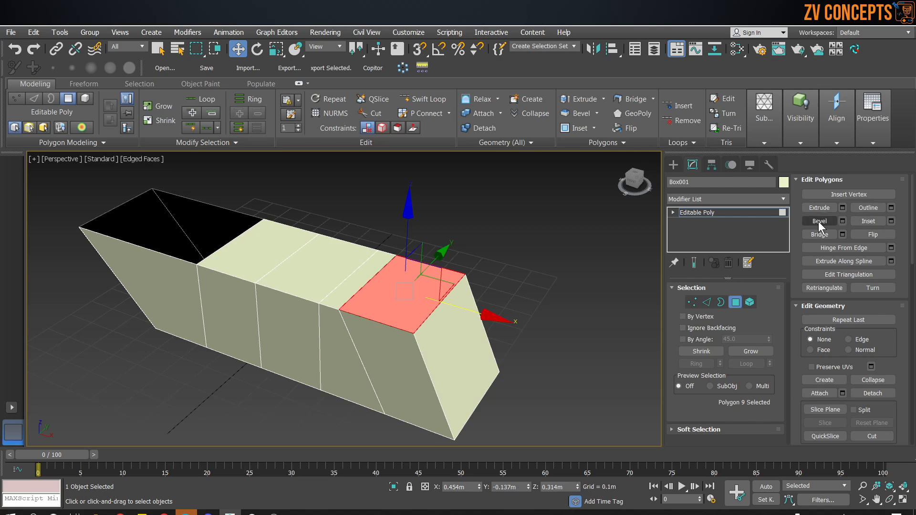
# Collapse the geometry, material ID, smoothing group, vertex color and subdivision surface rollouts, keeping Edit Polygons expanded
pyautogui.click(800, 179)
pyautogui.click(801, 179)
pyautogui.click(800, 180)
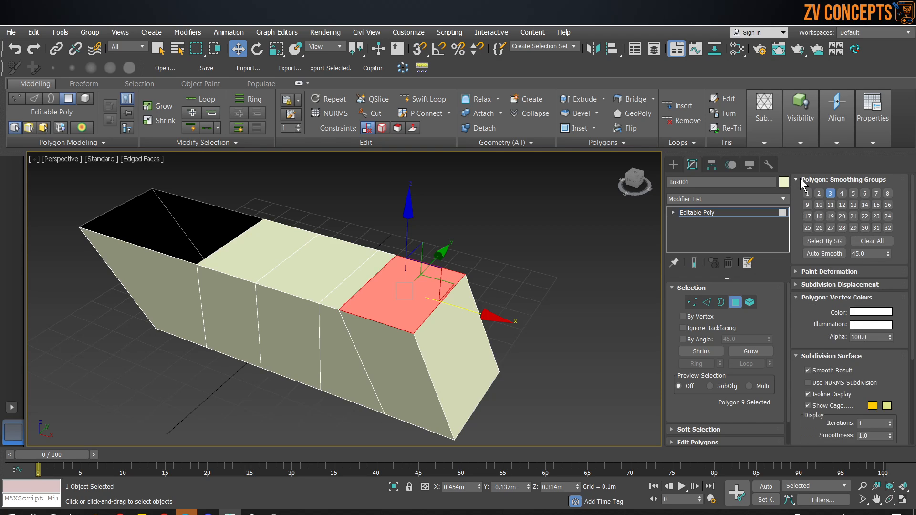
pyautogui.click(800, 179)
pyautogui.click(809, 218)
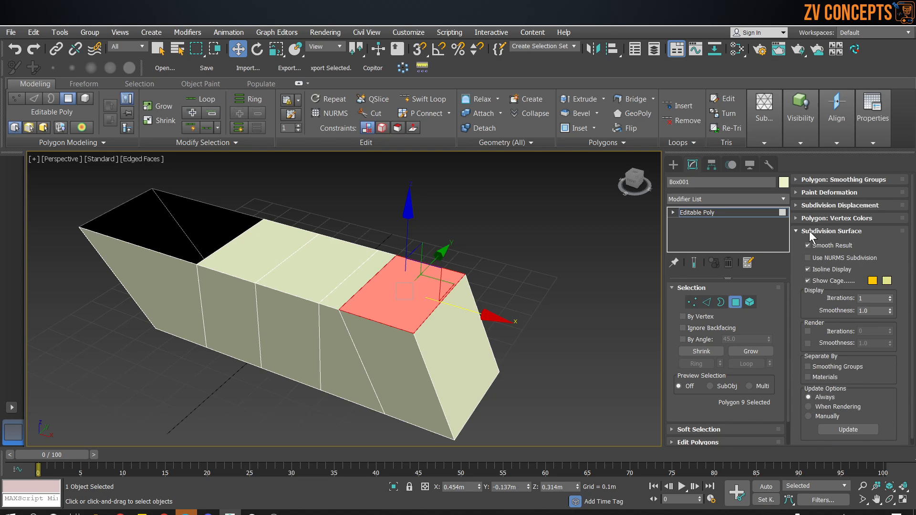
pyautogui.click(810, 232)
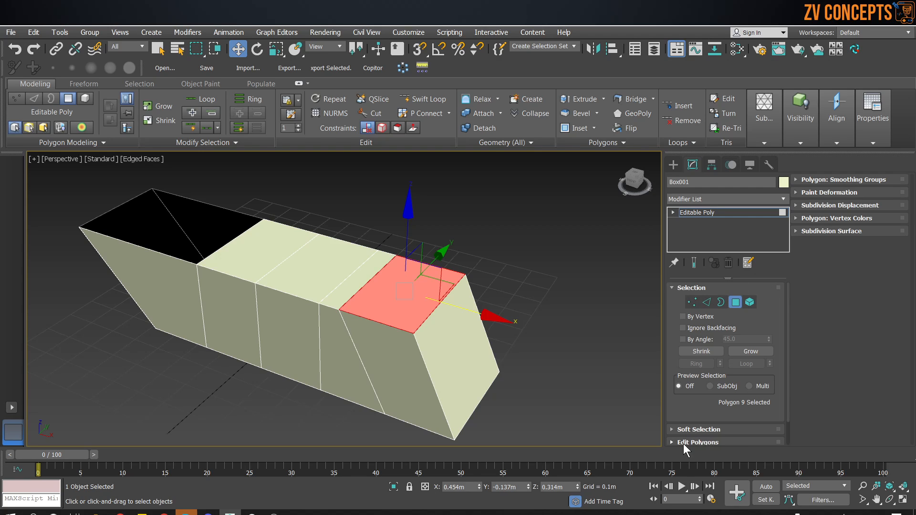
pyautogui.click(702, 443)
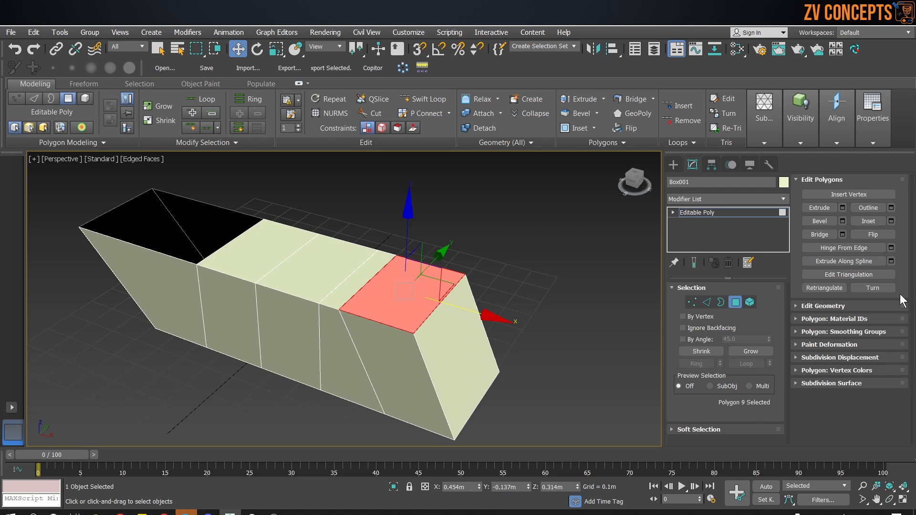
# Extrude the selected top polygon upward into a block, and extrude that block's end face outward past the sloped end
pyautogui.click(816, 208)
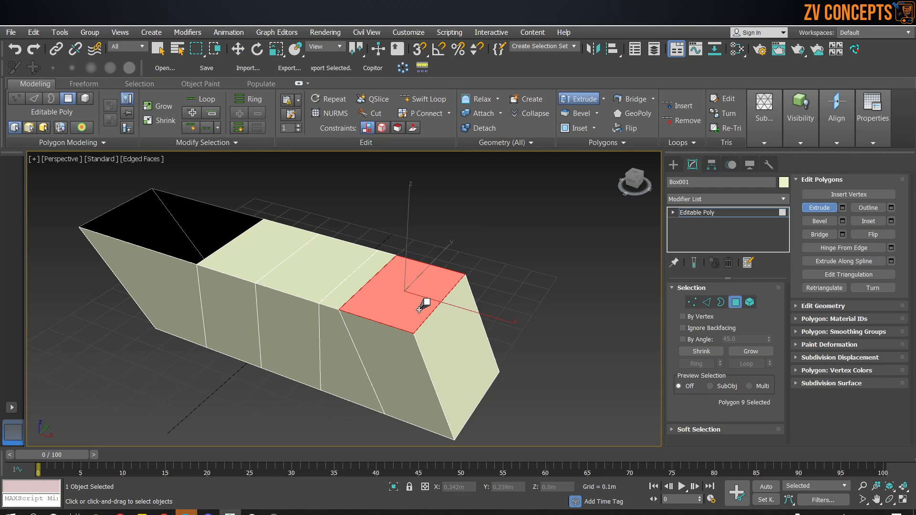
pyautogui.moveTo(419, 309); pyautogui.dragTo(409, 181)
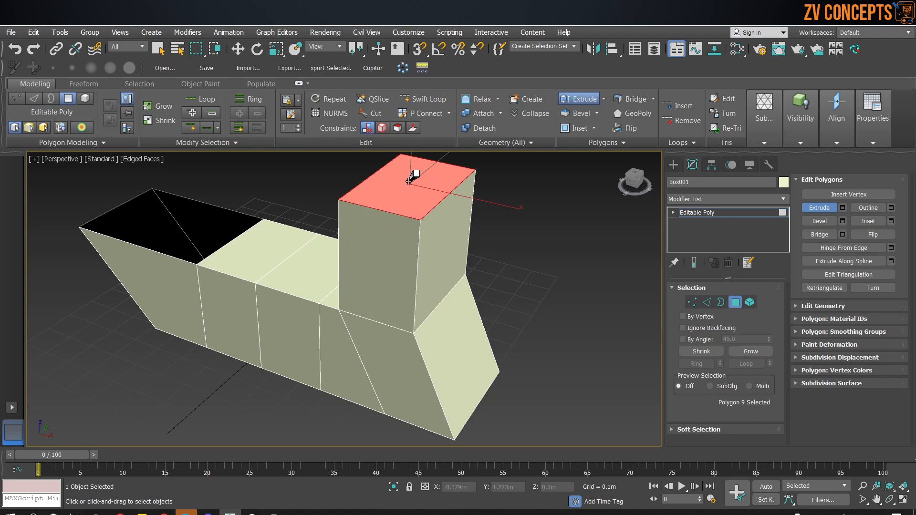
pyautogui.click(440, 252)
pyautogui.moveTo(444, 261); pyautogui.dragTo(487, 137)
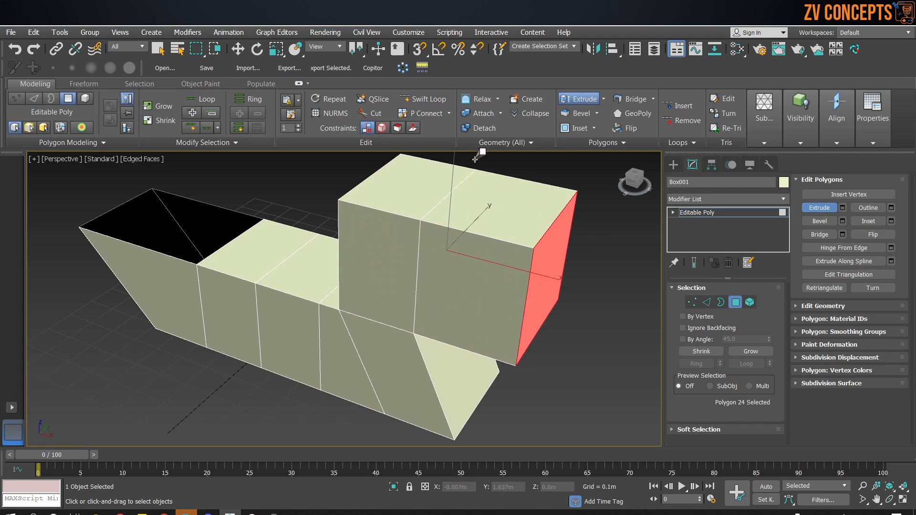
# Continue alternately extruding top faces upward and end faces outward to build a rising staircase of blocks, finishing with a tall upward one
pyautogui.scroll(-3, 499, 204)
pyautogui.moveTo(573, 210); pyautogui.dragTo(500, 264, button='middle')
pyautogui.moveTo(407, 276); pyautogui.dragTo(429, 157)
pyautogui.moveTo(449, 267); pyautogui.dragTo(531, 126)
pyautogui.moveTo(489, 247); pyautogui.dragTo(514, 190)
pyautogui.moveTo(513, 221); pyautogui.dragTo(607, 92)
pyautogui.moveTo(557, 205); pyautogui.dragTo(610, 31)
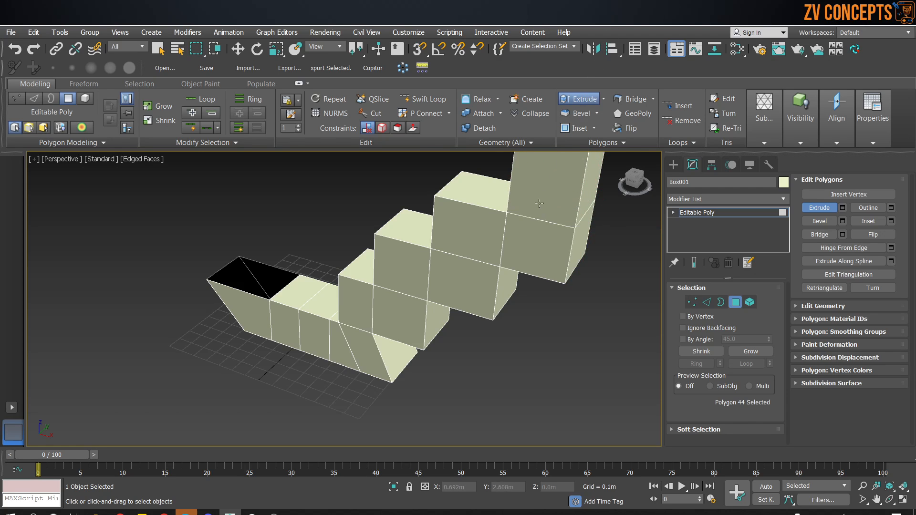
# Extrude successive faces from a middle staircase block into a horizontal arm with a two-segment side branch
pyautogui.scroll(-3, 533, 216)
pyautogui.keyDown('alt'); pyautogui.moveTo(390, 291); pyautogui.dragTo(446, 333, button='middle'); pyautogui.keyUp('alt')
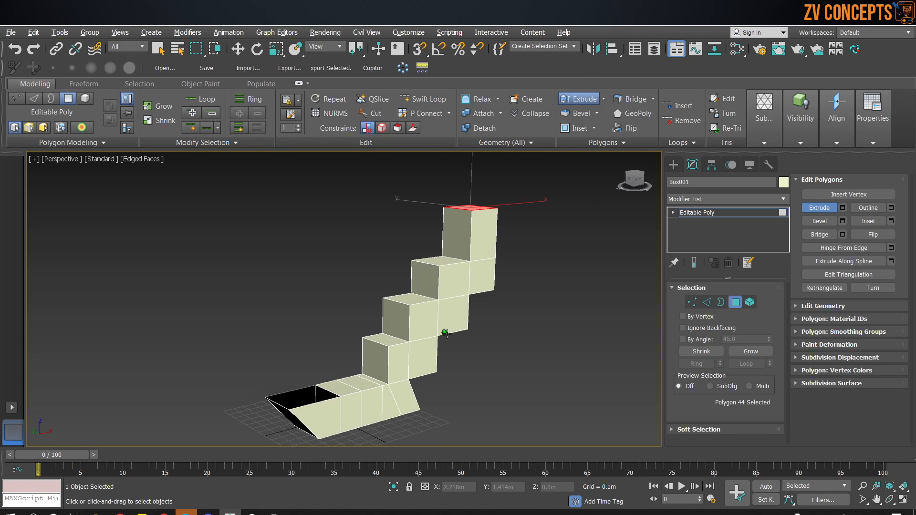
pyautogui.scroll(3, 424, 322)
pyautogui.moveTo(467, 300); pyautogui.dragTo(543, 98)
pyautogui.moveTo(537, 331); pyautogui.dragTo(658, 185)
pyautogui.moveTo(556, 357); pyautogui.dragTo(551, 179)
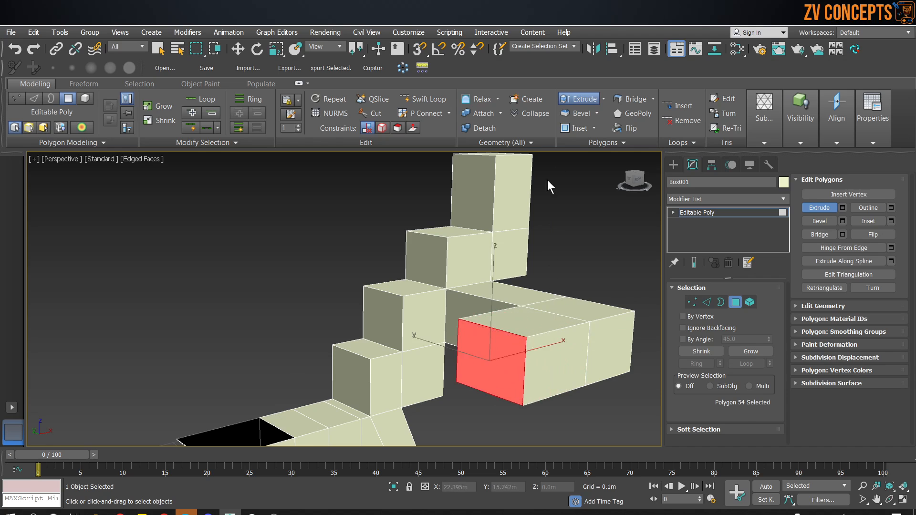
pyautogui.scroll(-3, 510, 251)
pyautogui.keyDown('alt'); pyautogui.moveTo(532, 320); pyautogui.dragTo(546, 329, button='middle'); pyautogui.keyUp('alt')
pyautogui.scroll(3, 546, 329)
pyautogui.moveTo(529, 296); pyautogui.dragTo(583, 102)
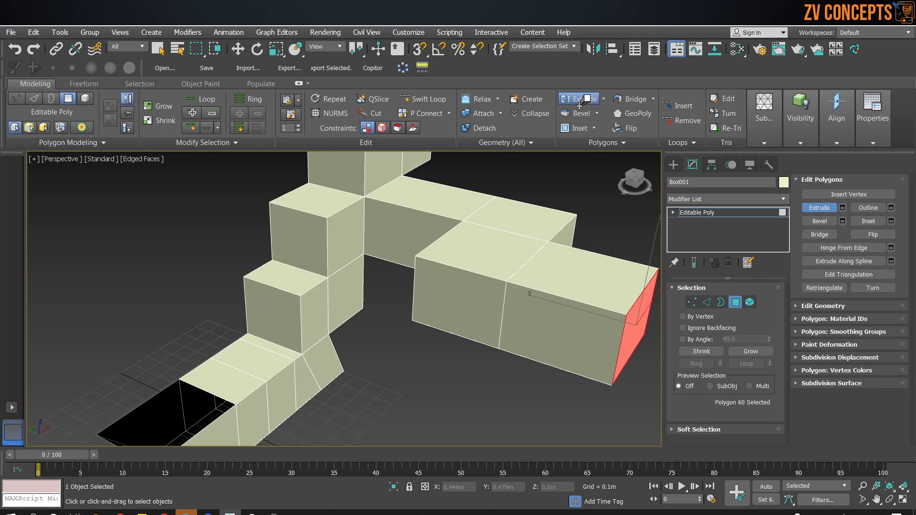
# Inset the inner side polygon of the arm's first segment, between the staircase and the side branch
pyautogui.scroll(-3, 519, 228)
pyautogui.keyDown('alt'); pyautogui.moveTo(519, 228); pyautogui.dragTo(538, 311, button='middle'); pyautogui.keyUp('alt')
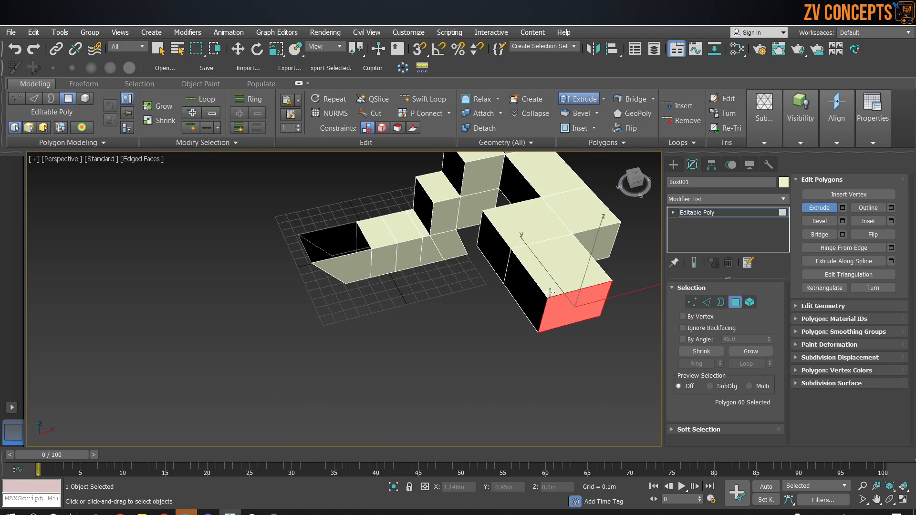
pyautogui.keyDown('alt'); pyautogui.moveTo(514, 283); pyautogui.dragTo(442, 334, button='middle'); pyautogui.keyUp('alt')
pyautogui.keyDown('alt'); pyautogui.moveTo(383, 387); pyautogui.dragTo(421, 403, button='middle'); pyautogui.keyUp('alt')
pyautogui.scroll(5, 491, 267)
pyautogui.keyDown('alt'); pyautogui.moveTo(491, 267); pyautogui.dragTo(546, 270, button='middle'); pyautogui.keyUp('alt')
pyautogui.keyDown('alt'); pyautogui.moveTo(456, 247); pyautogui.dragTo(522, 349, button='middle'); pyautogui.keyUp('alt')
pyautogui.click(505, 354)
pyautogui.keyDown('alt'); pyautogui.moveTo(515, 270); pyautogui.dragTo(493, 246, button='middle'); pyautogui.keyUp('alt')
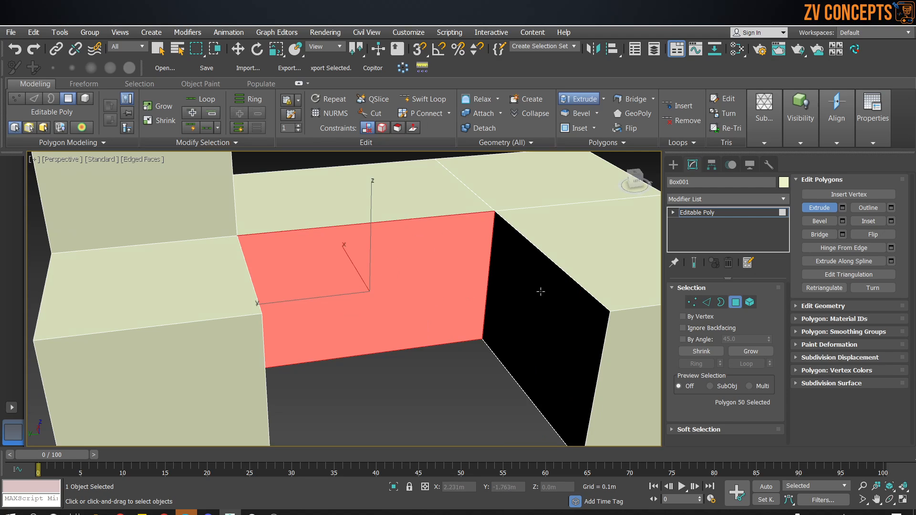
pyautogui.click(878, 222)
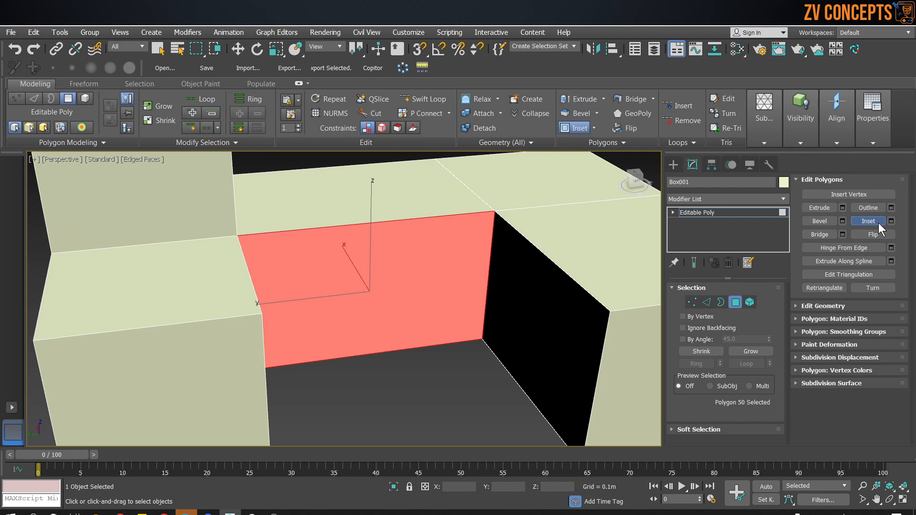
pyautogui.moveTo(428, 321); pyautogui.dragTo(450, 317)
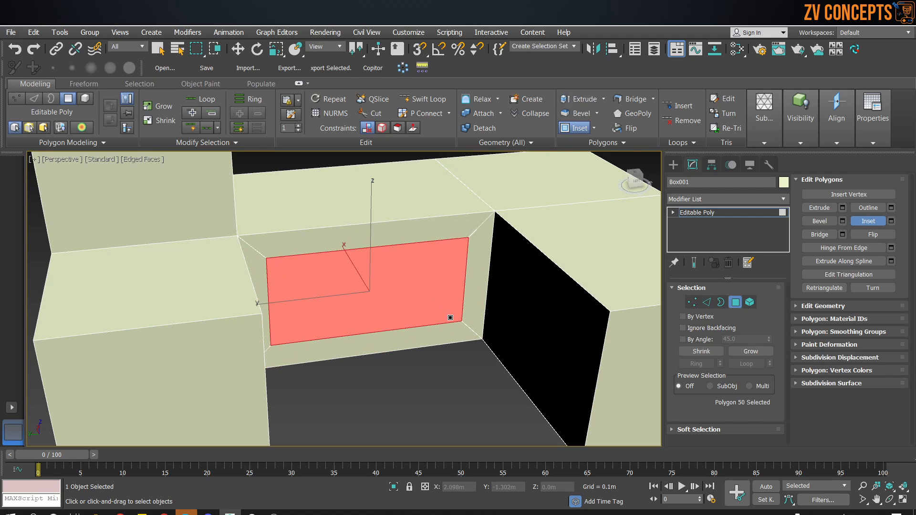
# Extrude the inset polygon outward into a narrower block alongside the branch
pyautogui.click(819, 207)
pyautogui.moveTo(364, 299); pyautogui.dragTo(477, 32)
pyautogui.scroll(-4, 430, 262)
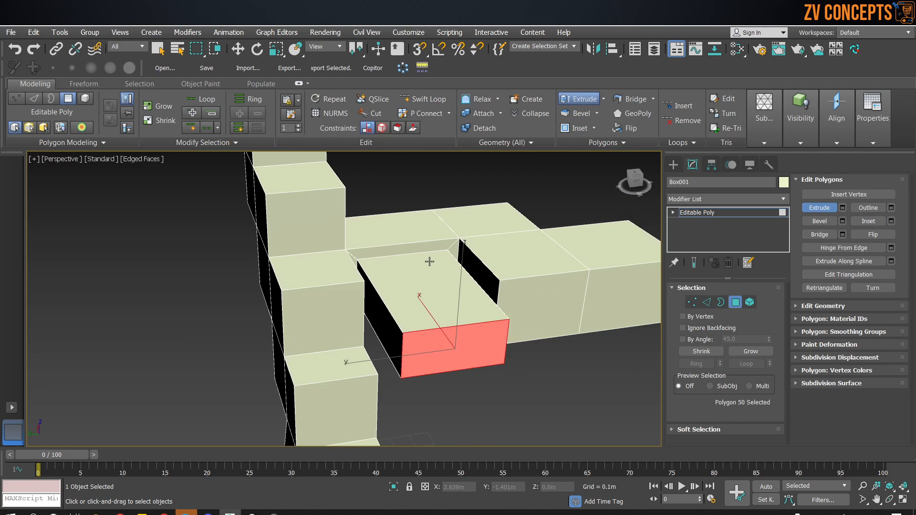
# Inset the narrower block's end face and extrude it outward into a second, smaller segment
pyautogui.click(877, 221)
pyautogui.moveTo(449, 371); pyautogui.dragTo(504, 145)
pyautogui.click(820, 208)
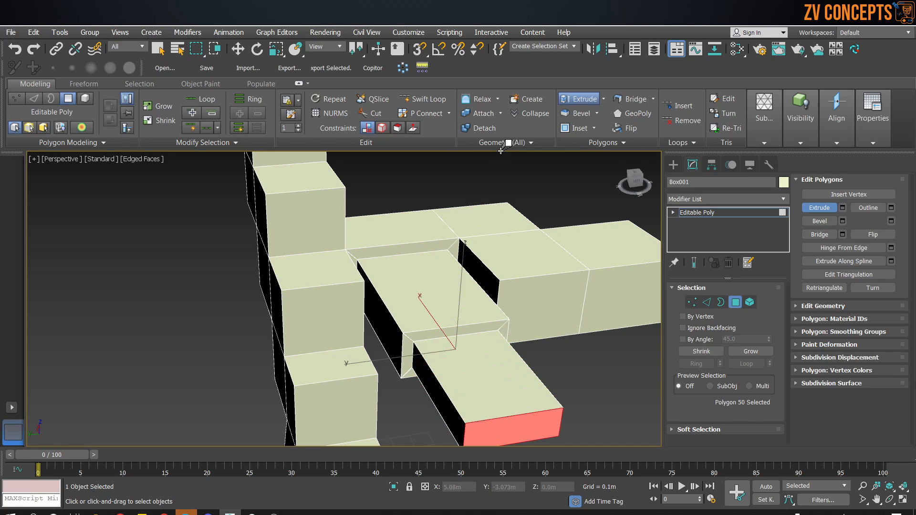
pyautogui.scroll(-2, 500, 245)
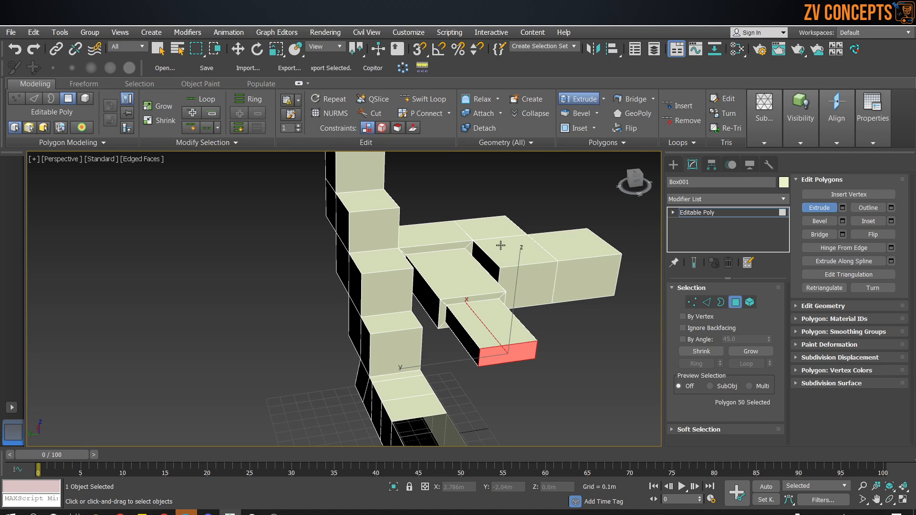
# Bevel the wide branch's end polygon outward and shrink it to form a tapered tip
pyautogui.keyDown('alt'); pyautogui.moveTo(600, 288); pyautogui.dragTo(369, 289, button='middle'); pyautogui.keyUp('alt')
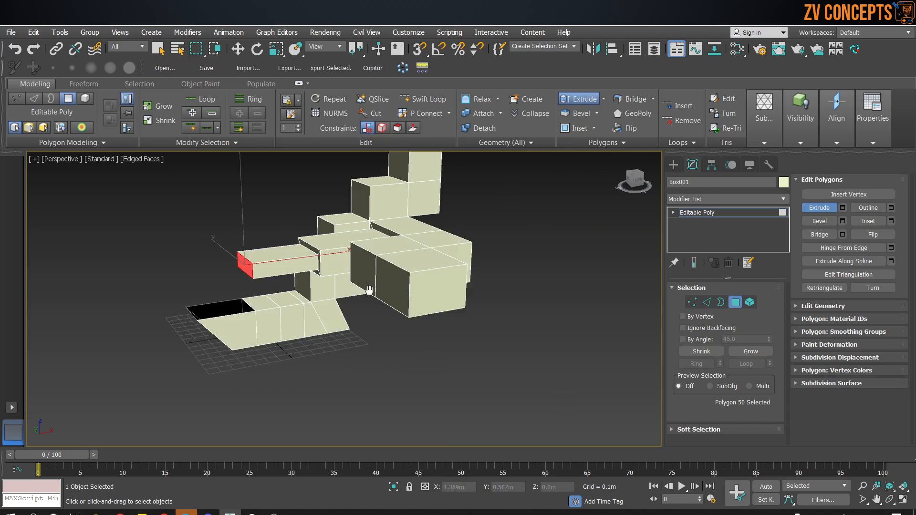
pyautogui.scroll(4, 368, 290)
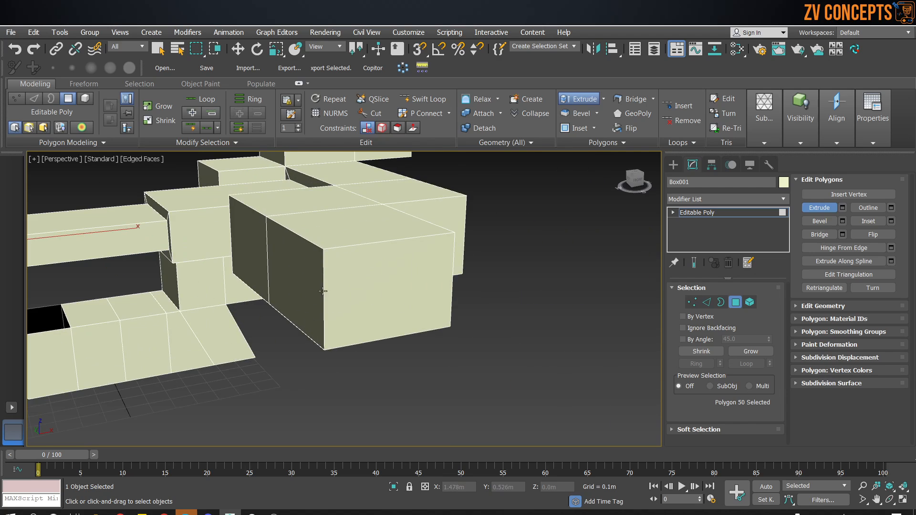
pyautogui.click(819, 221)
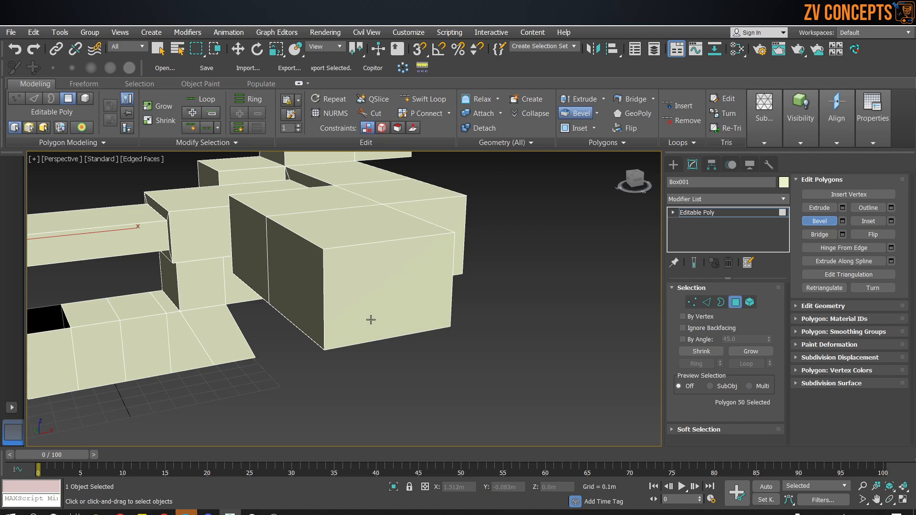
pyautogui.moveTo(370, 318); pyautogui.dragTo(525, 165)
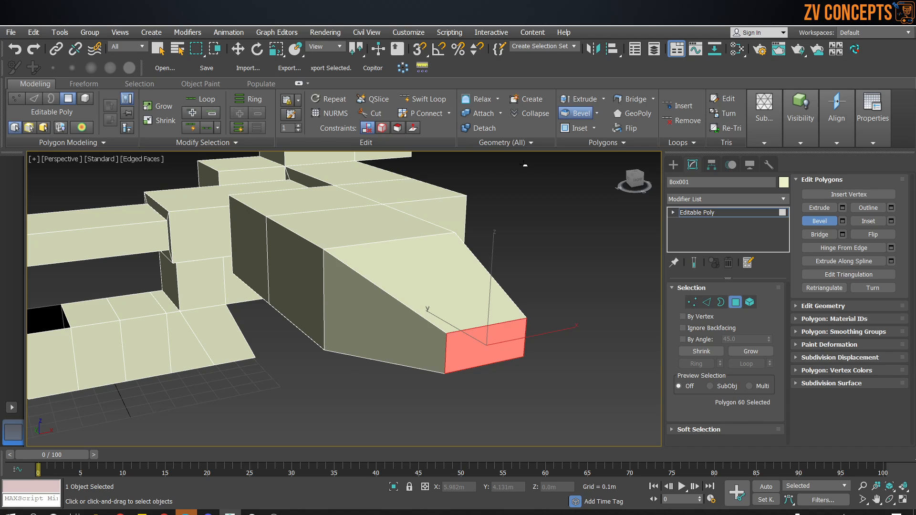
pyautogui.click(525, 165)
# Leave polygon editing and open the Standard Primitives creation options
pyautogui.keyDown('alt'); pyautogui.moveTo(389, 259); pyautogui.dragTo(423, 269, button='middle'); pyautogui.keyUp('alt')
pyautogui.click(675, 165)
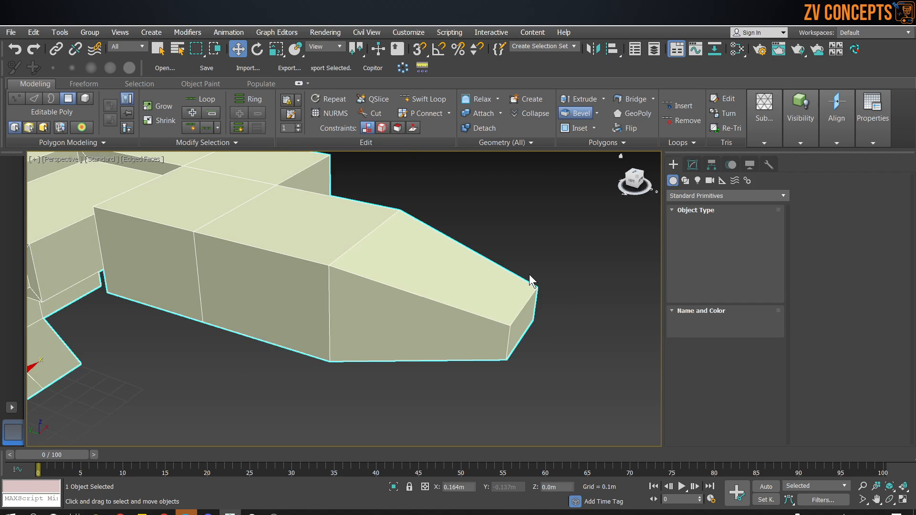
# Delete the branched model with the tapered tip from the scene
pyautogui.press('z')
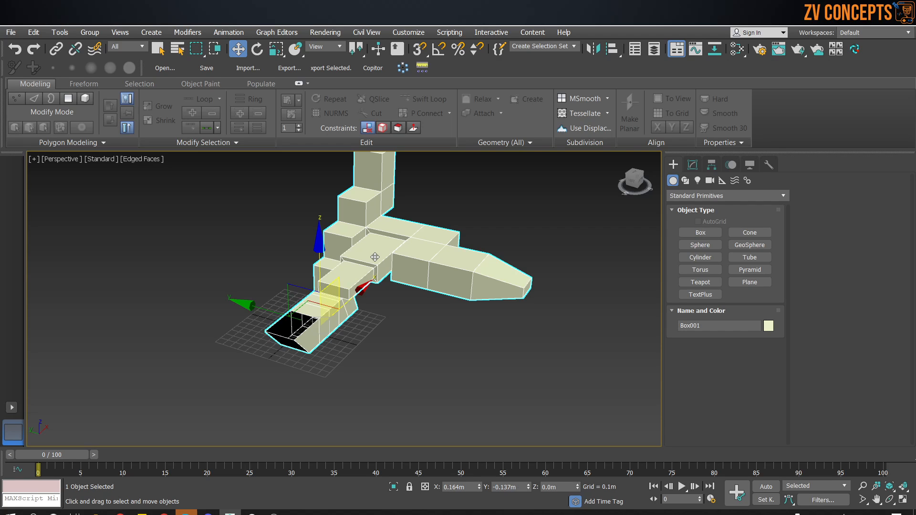
pyautogui.press('Delete')
pyautogui.press('z')
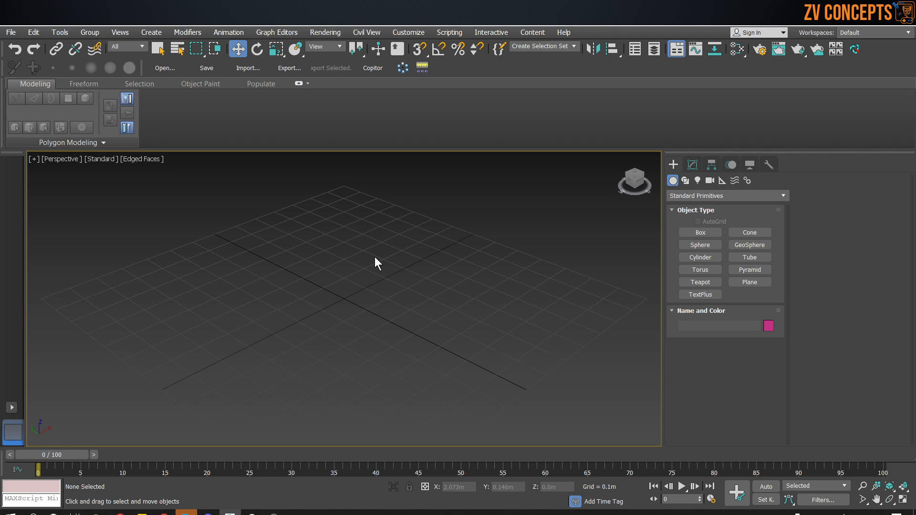
# Create a long box on the grid, about 0.226 m long, 1.191 m wide and 0.242 m high
pyautogui.click(701, 232)
pyautogui.moveTo(469, 234); pyautogui.dragTo(266, 391)
pyautogui.click(292, 327)
pyautogui.moveTo(348, 332); pyautogui.dragTo(339, 328, button='middle')
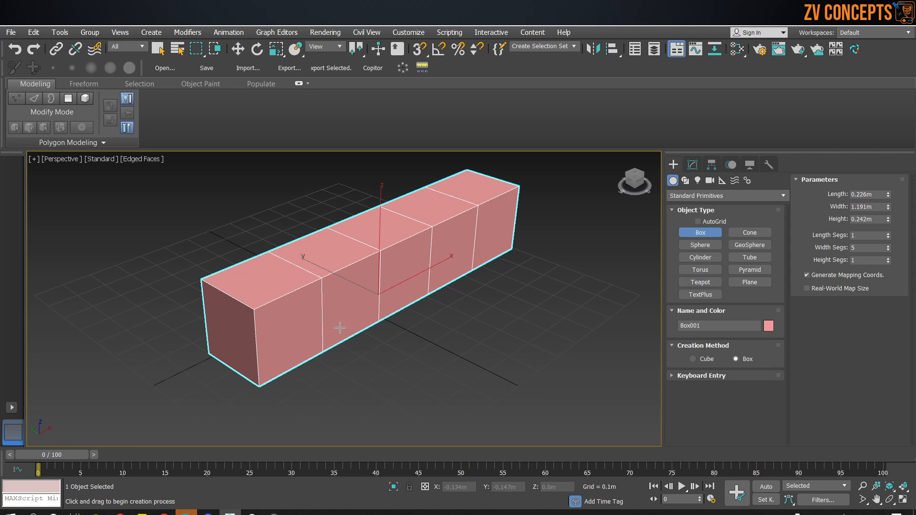
# Subdivide the box with 3 length segments, 5 width segments and 3 height segments
pyautogui.click(693, 164)
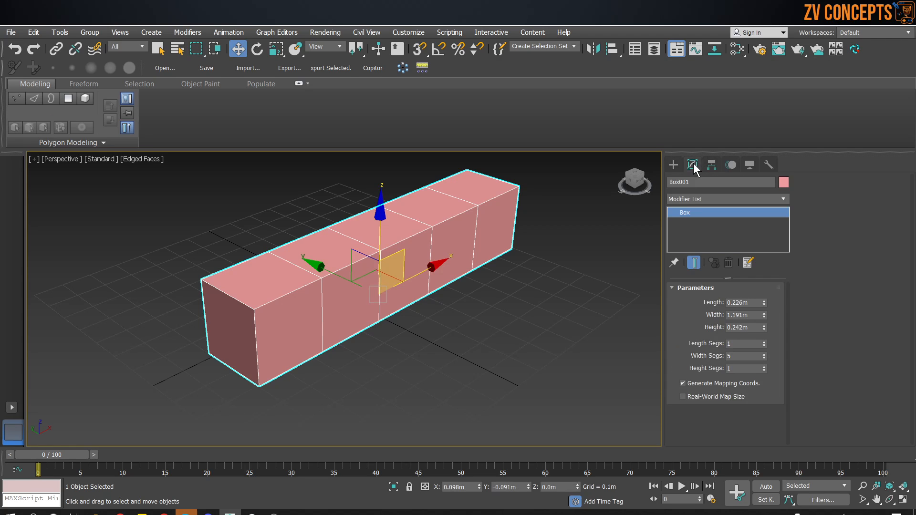
pyautogui.rightClick(768, 354)
pyautogui.click(763, 355)
pyautogui.rightClick(763, 355)
pyautogui.click(763, 341)
pyautogui.click(763, 341)
pyautogui.click(764, 353)
pyautogui.click(764, 354)
pyautogui.click(765, 354)
pyautogui.click(765, 353)
pyautogui.click(763, 366)
pyautogui.click(763, 366)
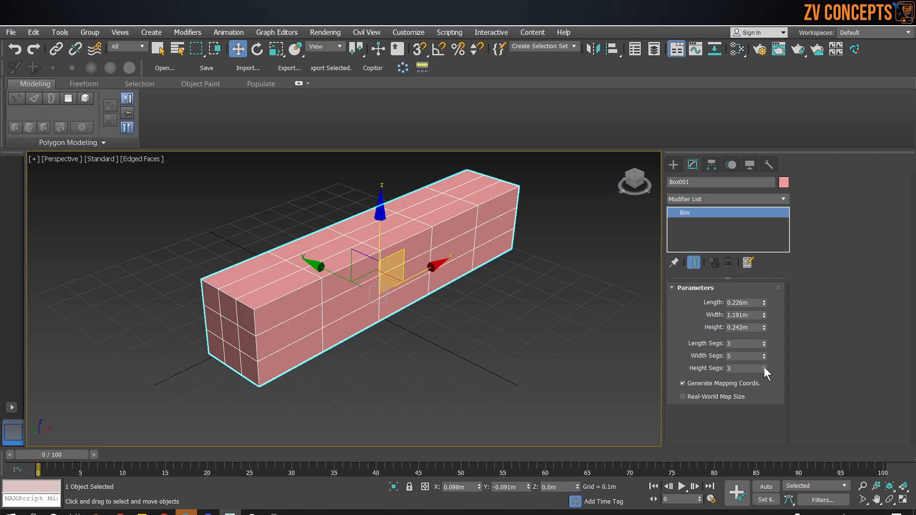
# Adjust the box to about 1.346 m wide and 0.198 m high
pyautogui.scroll(-1, 179, 347)
pyautogui.keyDown('alt'); pyautogui.moveTo(252, 327); pyautogui.dragTo(288, 324, button='middle'); pyautogui.keyUp('alt')
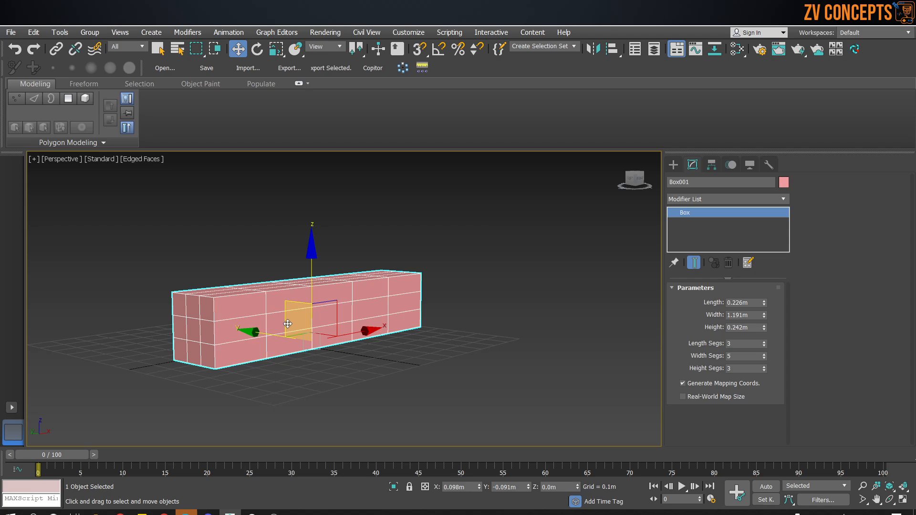
pyautogui.rightClick(762, 310)
pyautogui.click(769, 335)
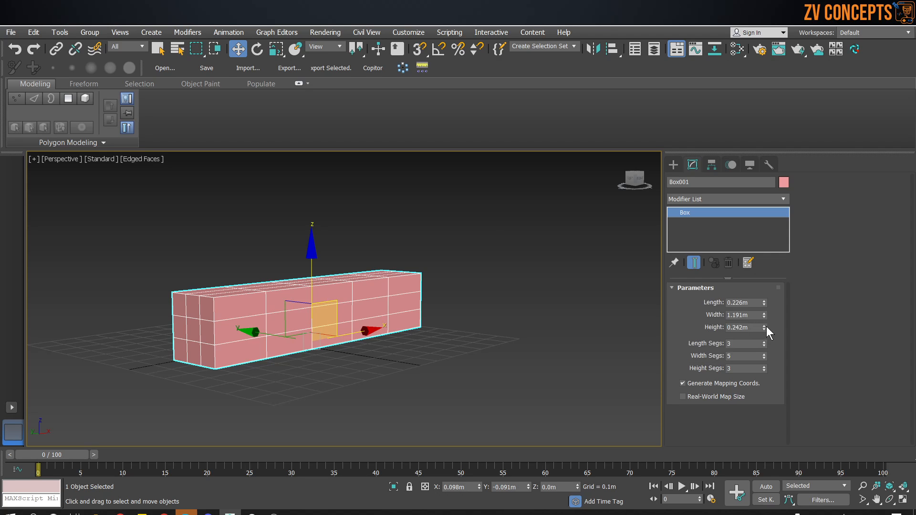
pyautogui.moveTo(764, 313); pyautogui.dragTo(764, 340)
pyautogui.keyDown('alt'); pyautogui.moveTo(276, 334); pyautogui.dragTo(361, 297, button='middle'); pyautogui.keyUp('alt')
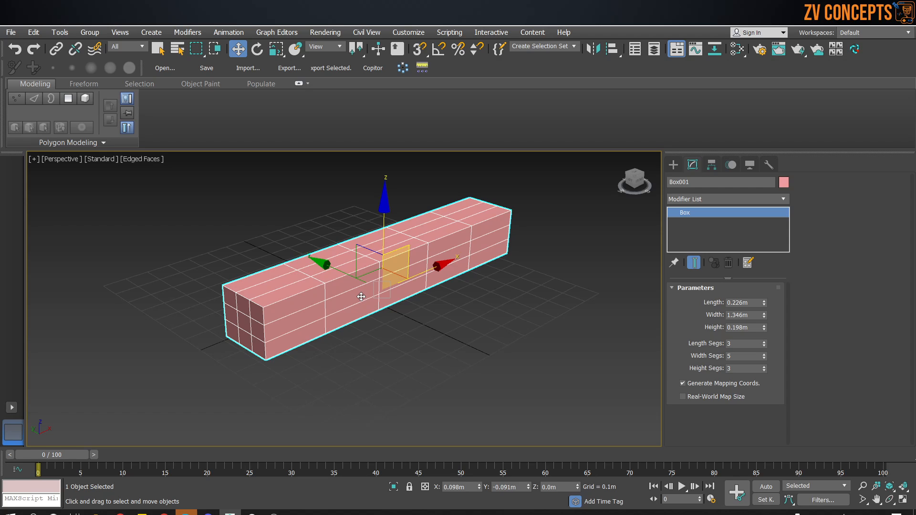
# Convert the segmented box to Editable Poly and enter Polygon sub-object level
pyautogui.rightClick(352, 256)
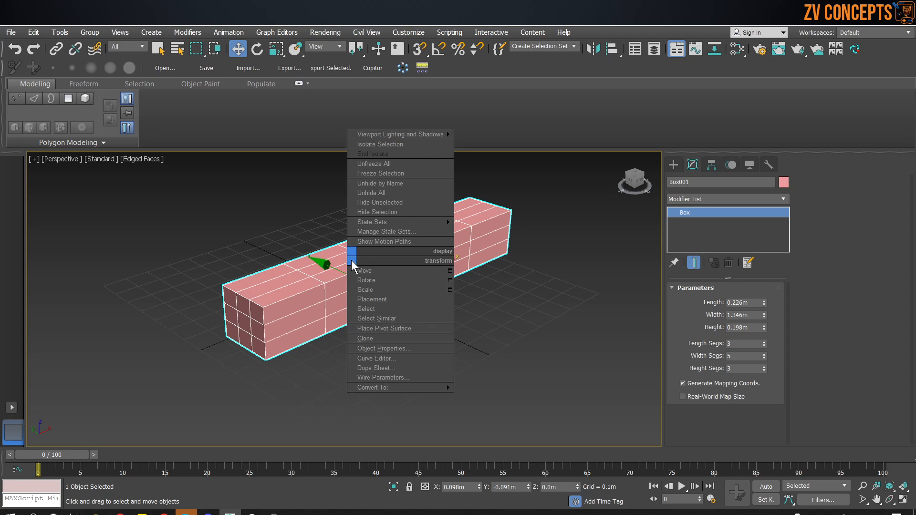
pyautogui.moveTo(402, 387)
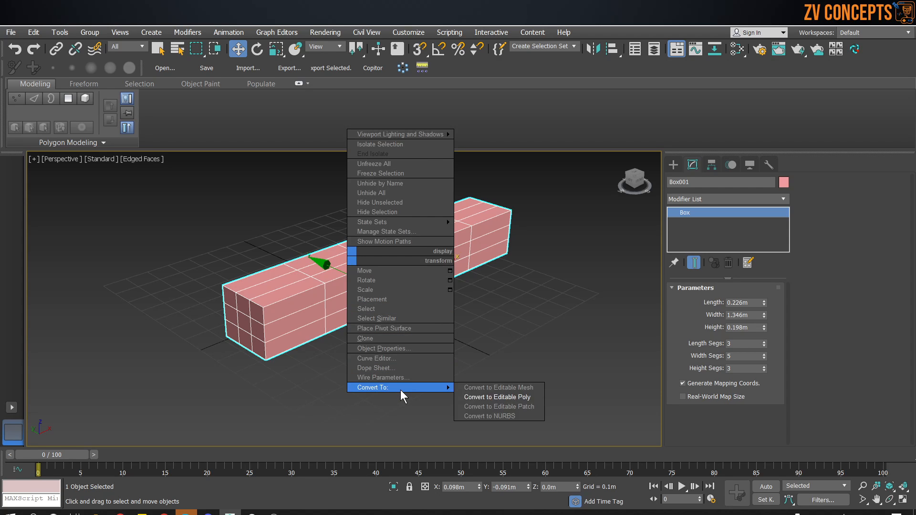
pyautogui.click(519, 399)
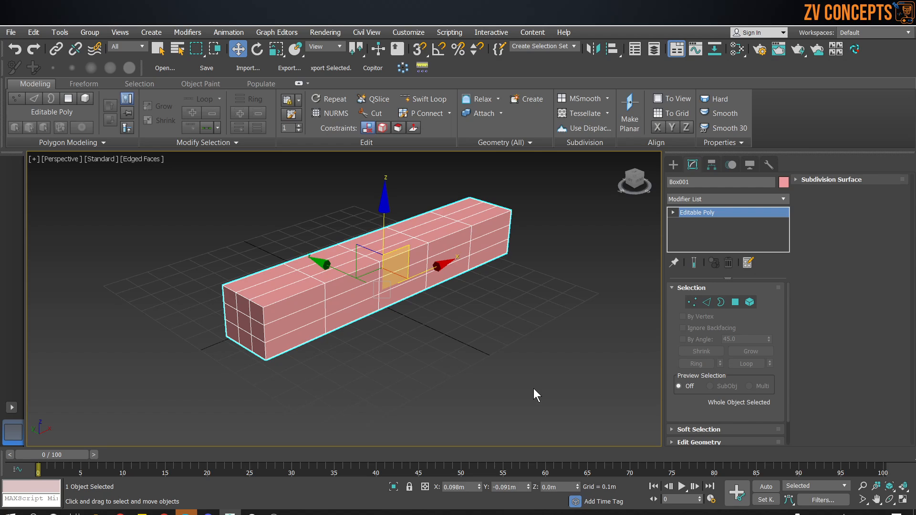
pyautogui.click(735, 302)
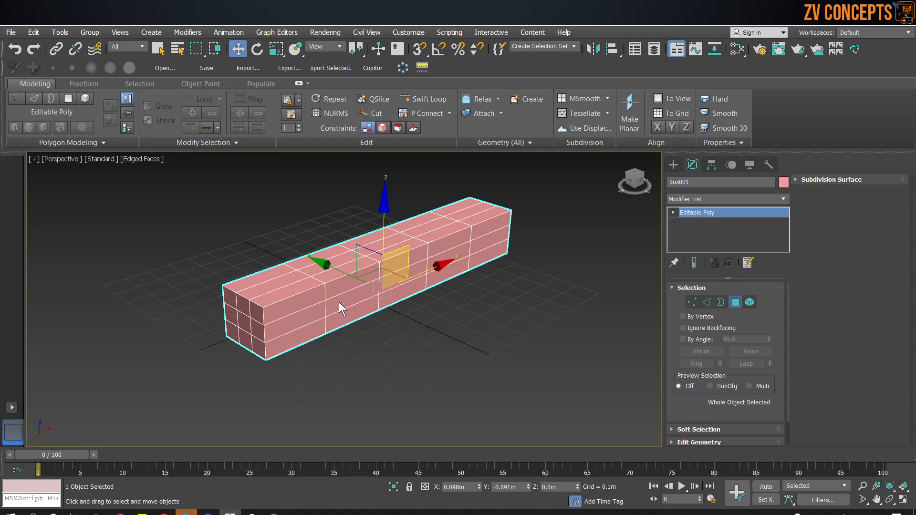
# Select two adjacent middle-row polygons on the box's long side together and clear the selection
pyautogui.scroll(5, 352, 279)
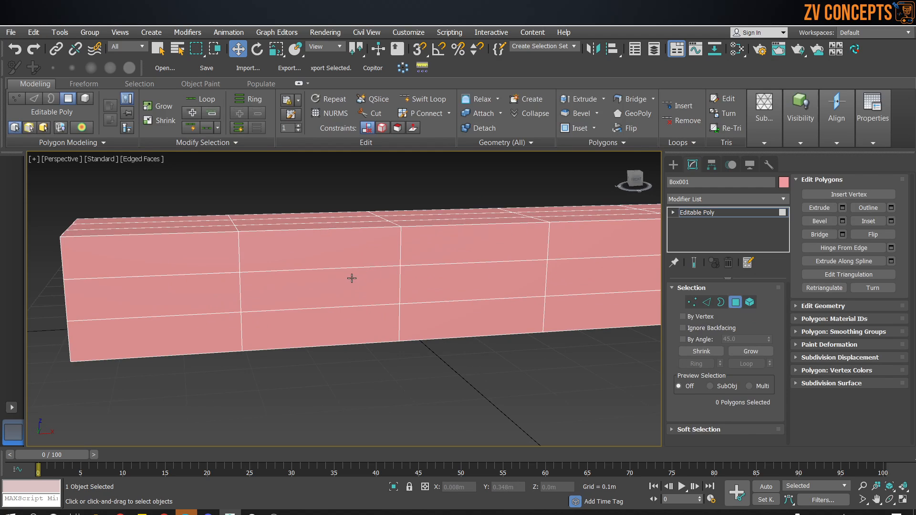
pyautogui.click(353, 278)
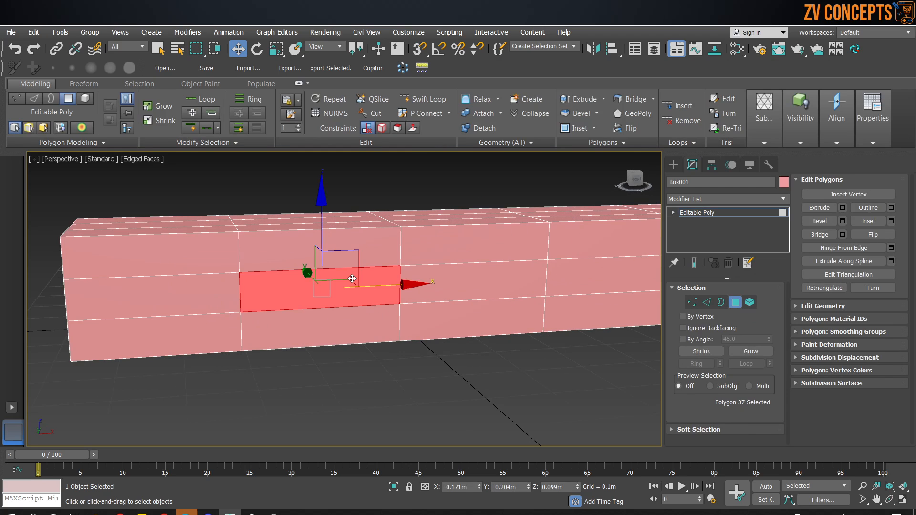
pyautogui.click(472, 278)
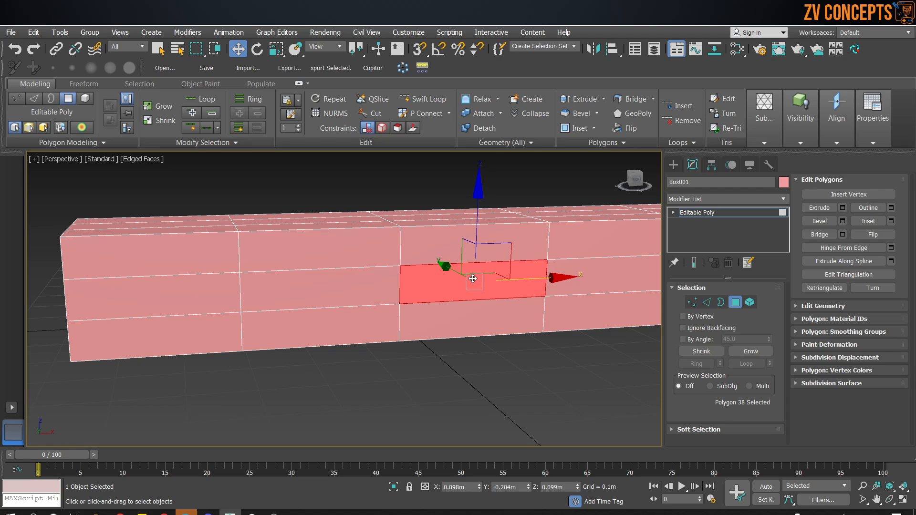
pyautogui.click(354, 298)
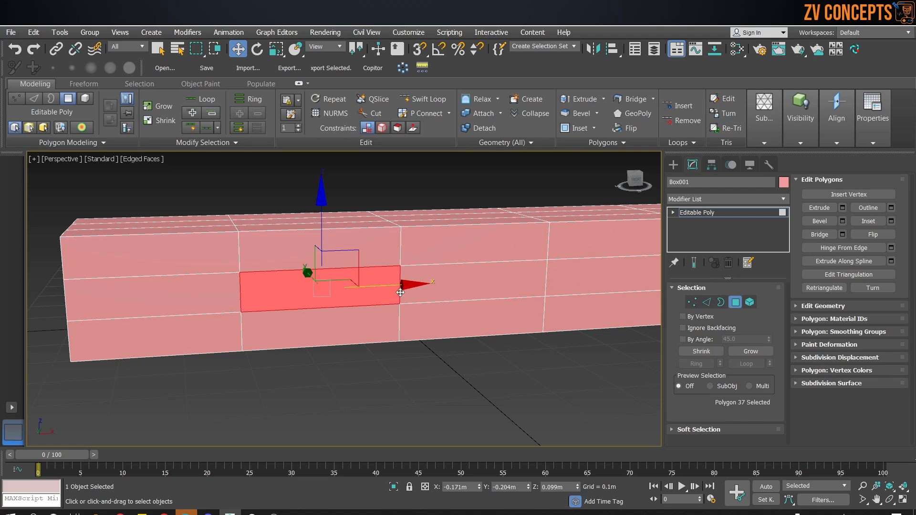
pyautogui.keyDown('ctrl'); pyautogui.click(445, 283); pyautogui.keyUp('ctrl')
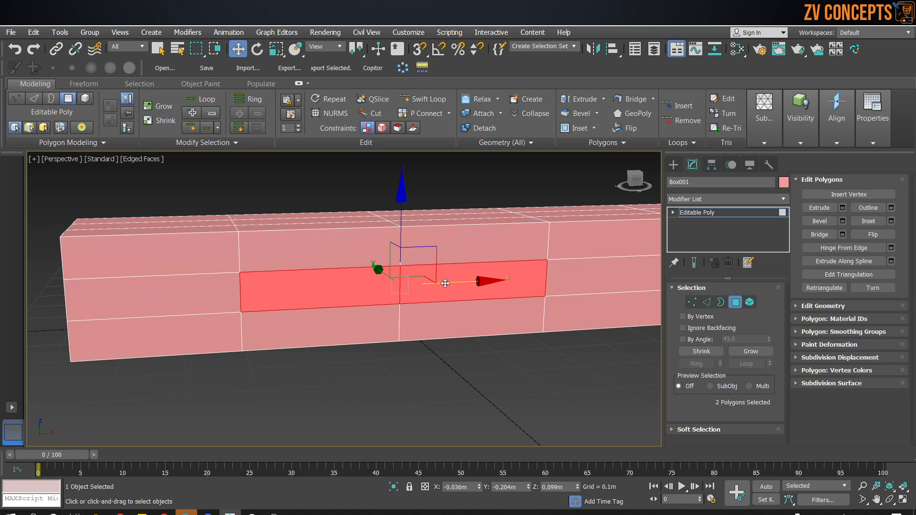
pyautogui.click(478, 409)
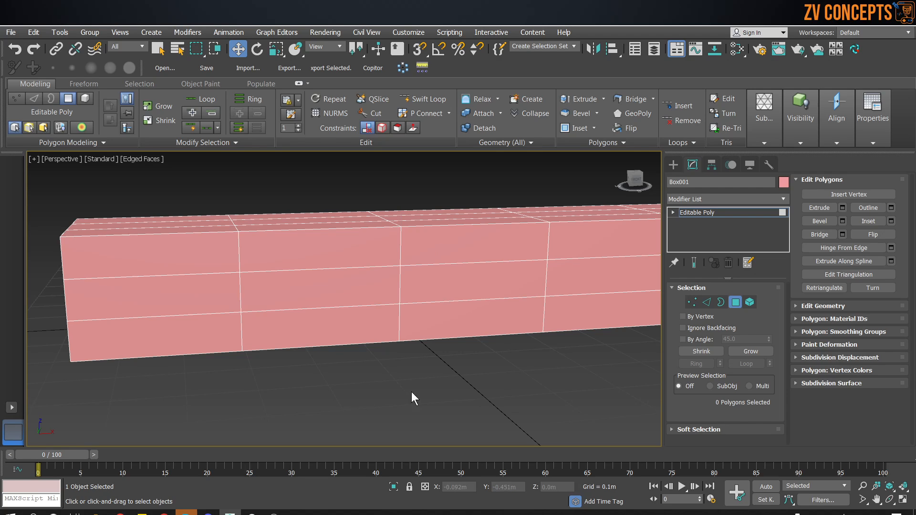
# Select the middle-row polygon in the second segment of one long side and add a polygon on the opposite side
pyautogui.click(282, 292)
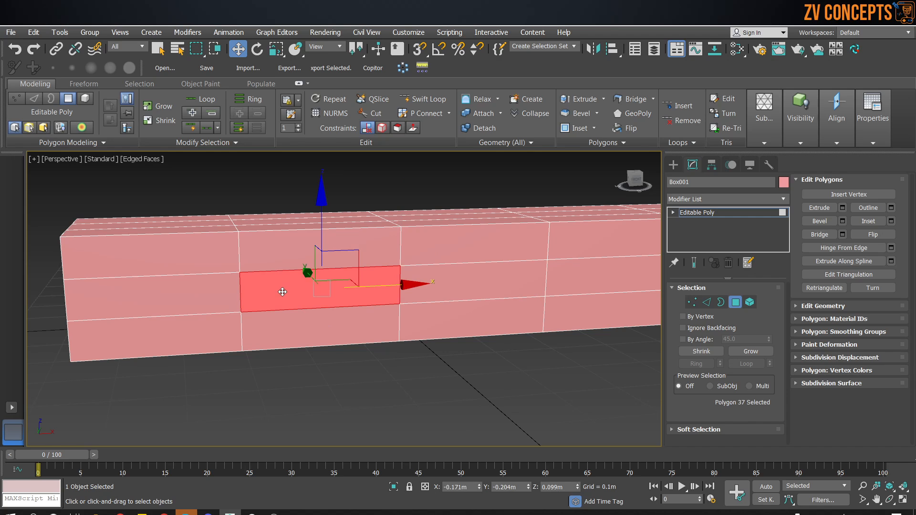
pyautogui.scroll(-4, 341, 277)
pyautogui.keyDown('alt'); pyautogui.moveTo(247, 264); pyautogui.dragTo(407, 274, button='middle'); pyautogui.keyUp('alt')
pyautogui.scroll(1, 407, 274)
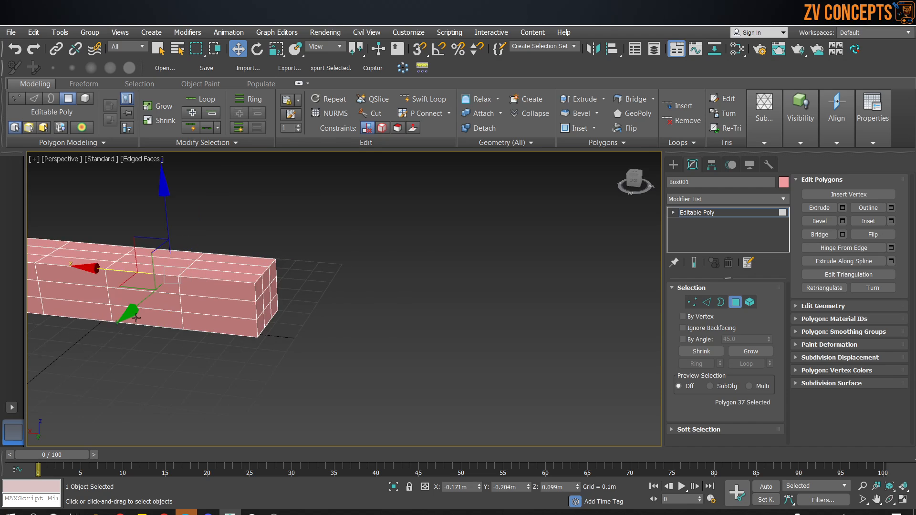
pyautogui.scroll(2, 136, 318)
pyautogui.keyDown('ctrl'); pyautogui.click(167, 293); pyautogui.keyUp('ctrl')
pyautogui.scroll(-2, 224, 292)
pyautogui.keyDown('alt'); pyautogui.moveTo(365, 285); pyautogui.dragTo(246, 263, button='middle'); pyautogui.keyUp('alt')
pyautogui.keyDown('alt'); pyautogui.moveTo(387, 240); pyautogui.dragTo(372, 285, button='middle'); pyautogui.keyUp('alt')
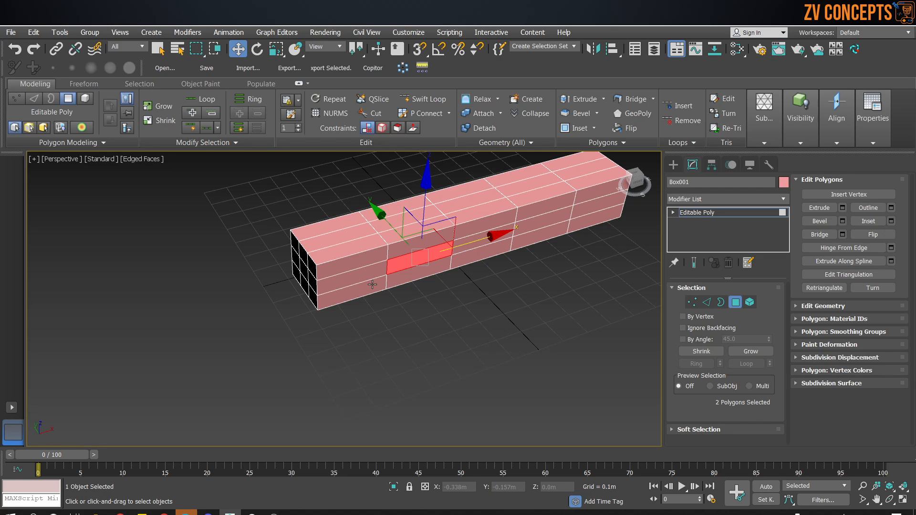
pyautogui.keyDown('alt'); pyautogui.moveTo(372, 284); pyautogui.dragTo(419, 273, button='middle'); pyautogui.keyUp('alt')
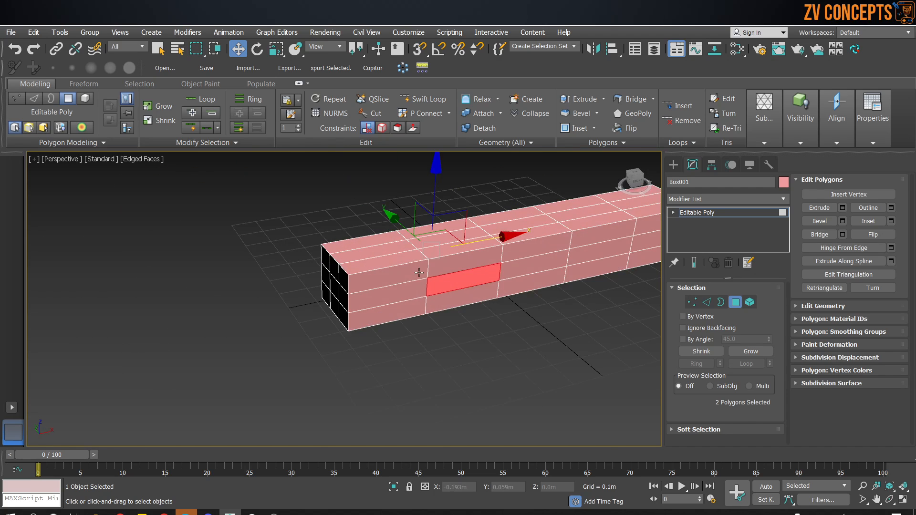
pyautogui.scroll(3, 419, 273)
pyautogui.moveTo(520, 287); pyautogui.dragTo(458, 305, button='middle')
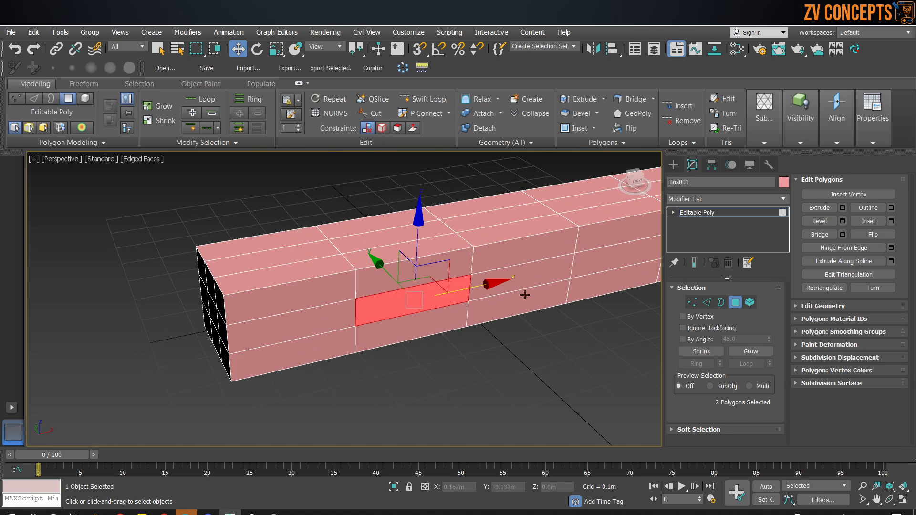
# Extrude both selected side polygons outward together to form long arms on opposite sides of the box
pyautogui.click(820, 207)
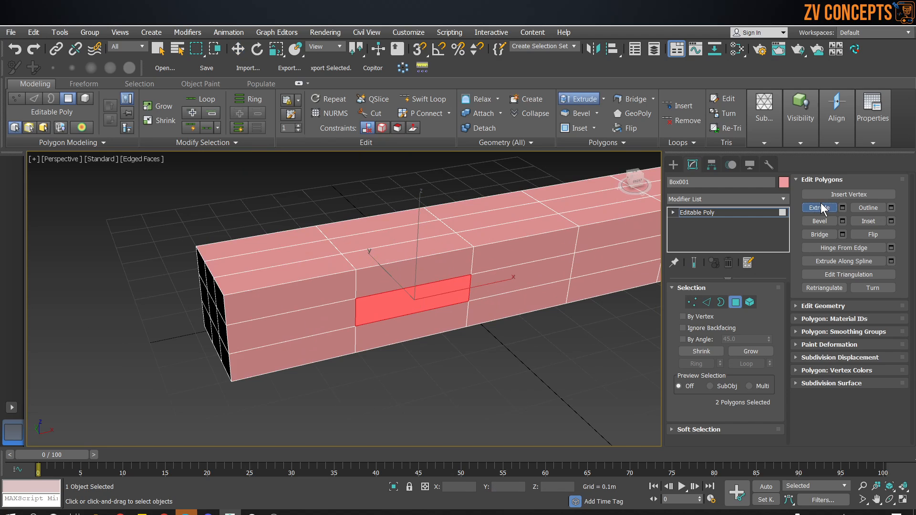
pyautogui.scroll(-5, 642, 257)
pyautogui.moveTo(432, 297); pyautogui.dragTo(456, 90)
pyautogui.scroll(-4, 406, 417)
pyautogui.keyDown('alt'); pyautogui.moveTo(417, 404); pyautogui.dragTo(460, 395, button='middle'); pyautogui.keyUp('alt')
pyautogui.keyDown('alt'); pyautogui.moveTo(499, 329); pyautogui.dragTo(461, 339, button='middle'); pyautogui.keyUp('alt')
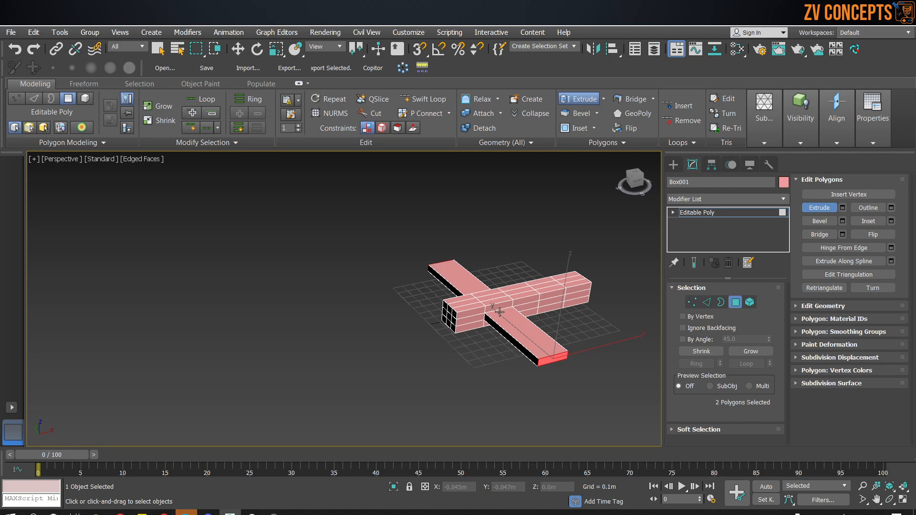
# Undo the extrusion of the two side arms and leave the Extrude tool
pyautogui.hotkey('ctrl', 'z')
pyautogui.keyDown('alt'); pyautogui.moveTo(499, 312); pyautogui.dragTo(496, 308, button='middle'); pyautogui.keyUp('alt')
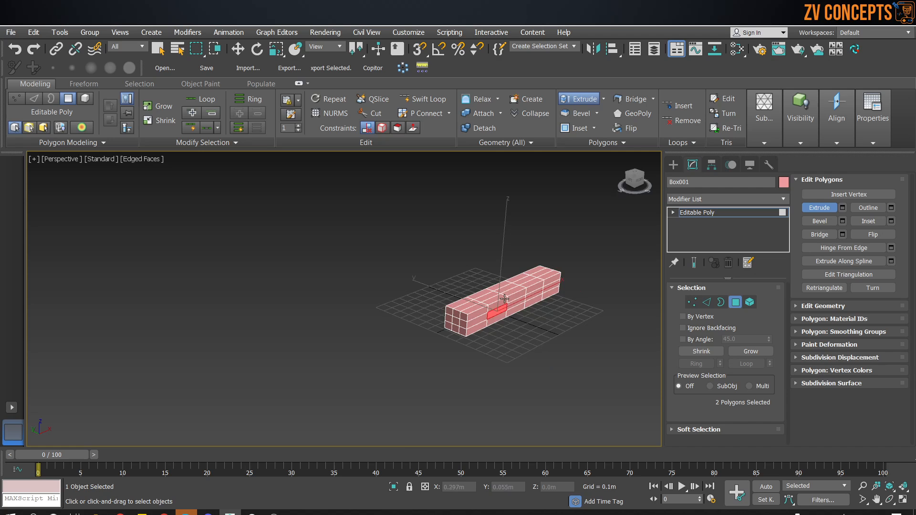
pyautogui.scroll(5, 494, 306)
pyautogui.click(823, 207)
# Reselect the second segment's middle-row polygon on one long side together with one on the opposite side
pyautogui.click(598, 364)
pyautogui.click(502, 338)
pyautogui.keyDown('alt'); pyautogui.moveTo(502, 338); pyautogui.dragTo(489, 337, button='middle'); pyautogui.keyUp('alt')
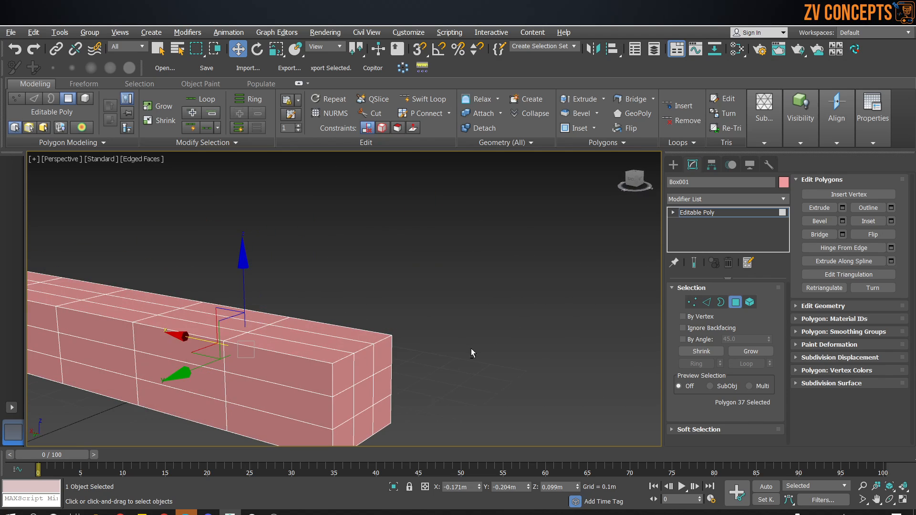
pyautogui.keyDown('ctrl'); pyautogui.click(190, 385); pyautogui.keyUp('ctrl')
pyautogui.keyDown('alt'); pyautogui.moveTo(214, 379); pyautogui.dragTo(638, 397, button='middle'); pyautogui.keyUp('alt')
pyautogui.moveTo(637, 397); pyautogui.dragTo(487, 378, button='middle')
pyautogui.scroll(2, 394, 309)
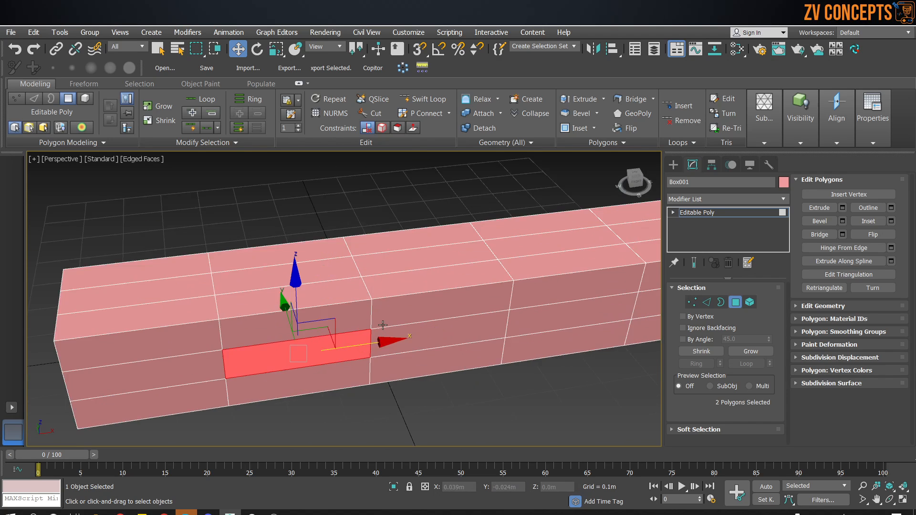
# Select four scattered polygons, two on the box's upper face and two on its long side, and clear the selection
pyautogui.click(398, 259)
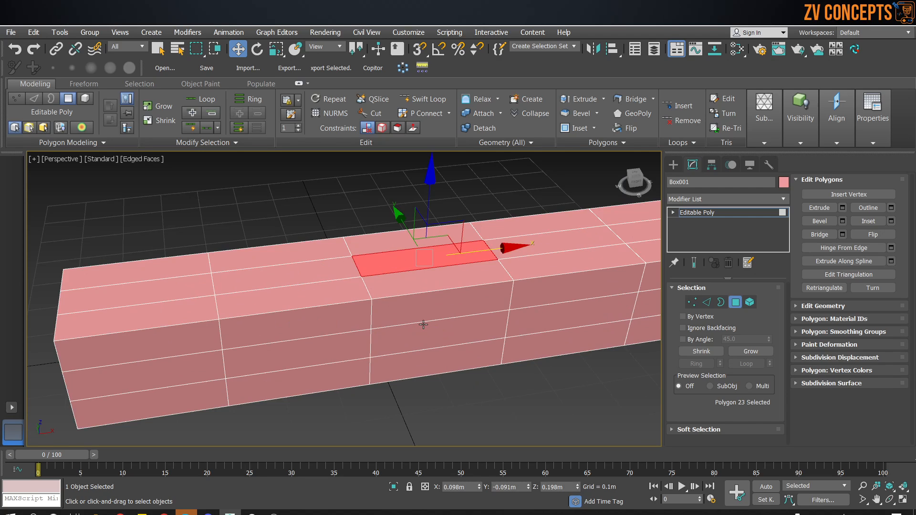
pyautogui.keyDown('ctrl'); pyautogui.click(340, 352); pyautogui.keyUp('ctrl')
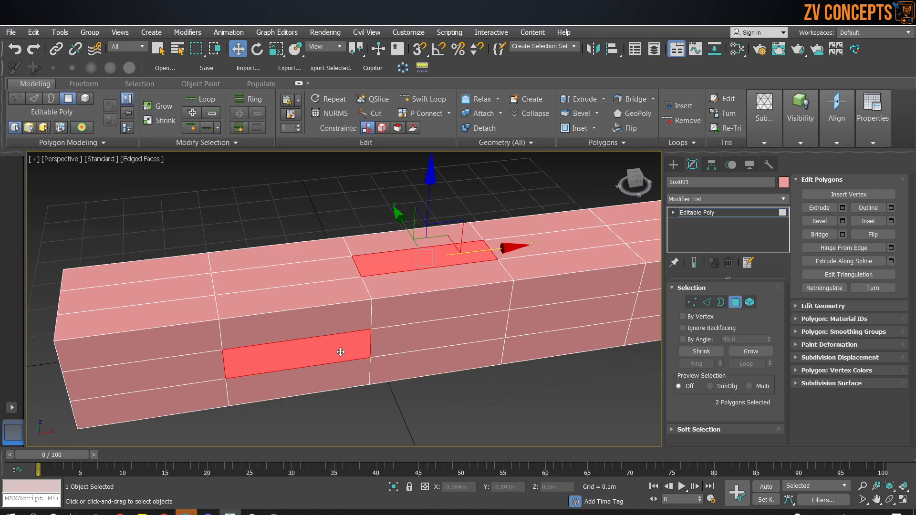
pyautogui.keyDown('ctrl'); pyautogui.click(526, 317); pyautogui.keyUp('ctrl')
pyautogui.keyDown('ctrl'); pyautogui.click(164, 272); pyautogui.keyUp('ctrl')
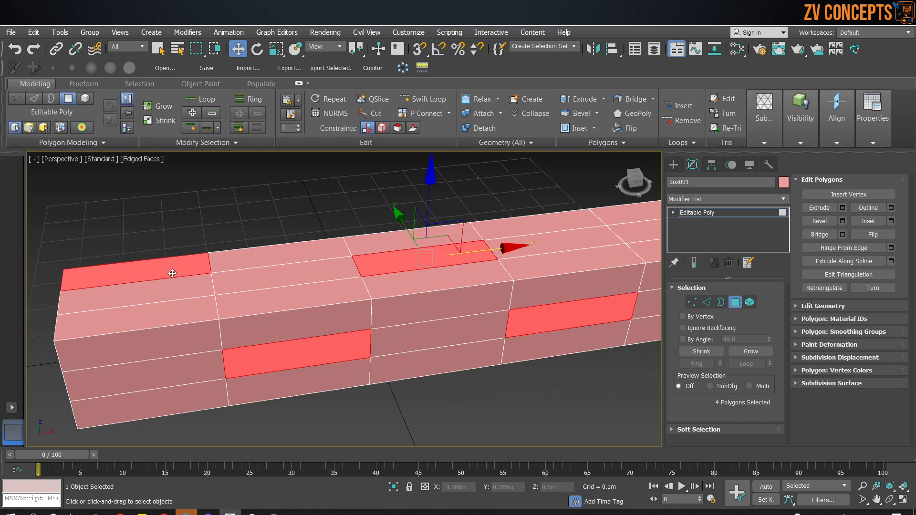
pyautogui.scroll(-5, 223, 278)
pyautogui.keyDown('alt'); pyautogui.moveTo(246, 288); pyautogui.dragTo(260, 289, button='middle'); pyautogui.keyUp('alt')
pyautogui.scroll(5, 260, 289)
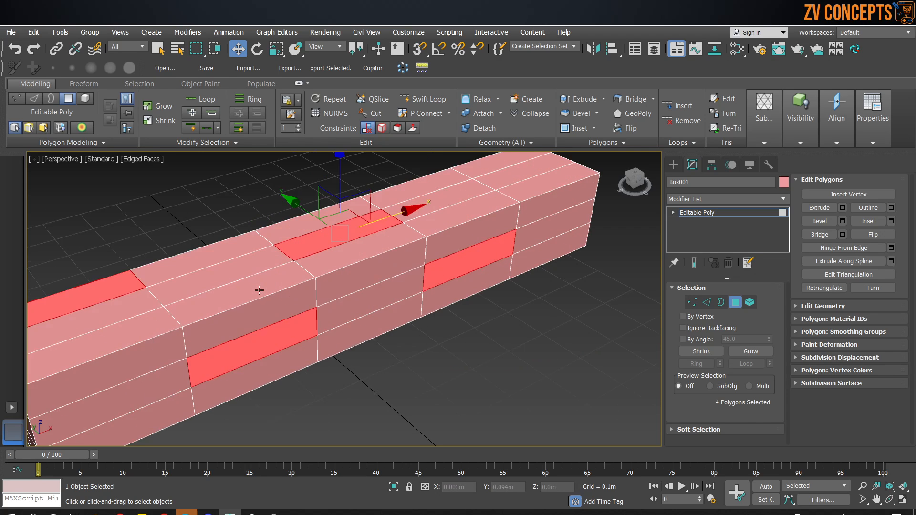
pyautogui.click(507, 345)
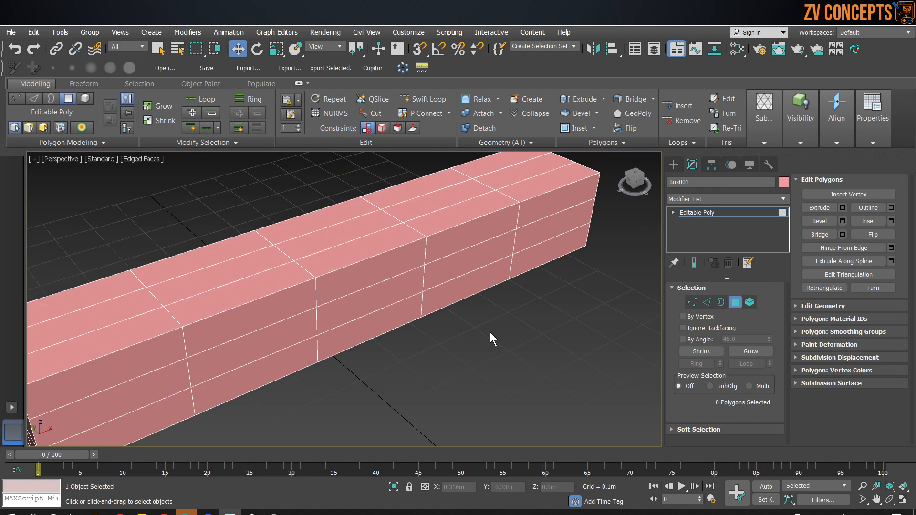
# Extrude four scattered polygons together, two on the box's upper face and two on its long side, and undo the extrusion
pyautogui.click(332, 233)
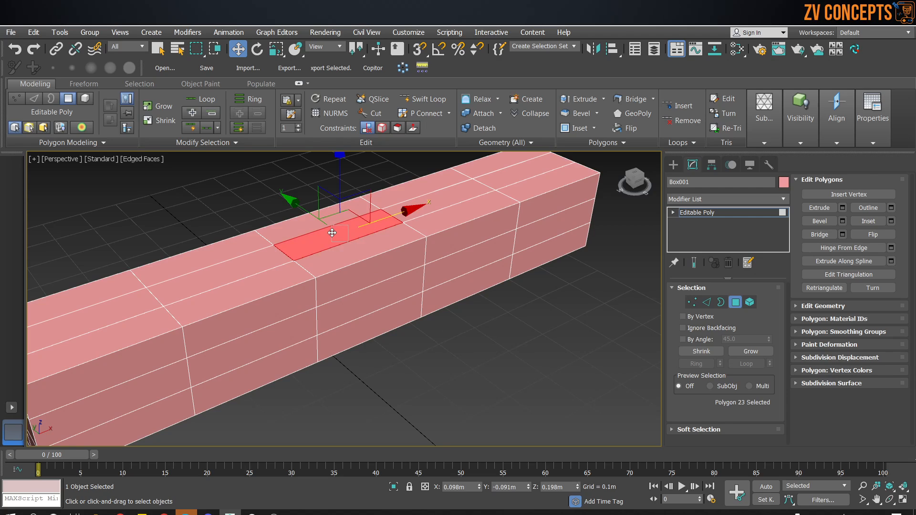
pyautogui.keyDown('ctrl'); pyautogui.click(475, 258); pyautogui.keyUp('ctrl')
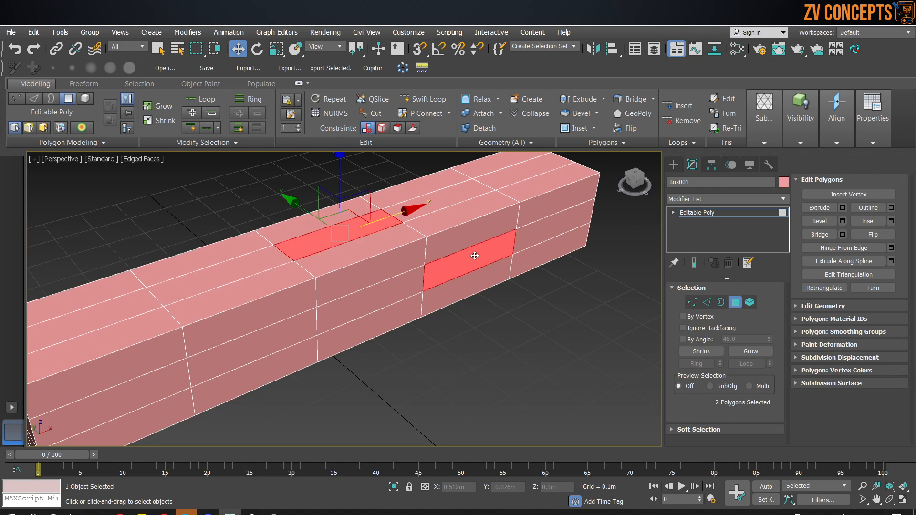
pyautogui.keyDown('ctrl'); pyautogui.click(274, 338); pyautogui.keyUp('ctrl')
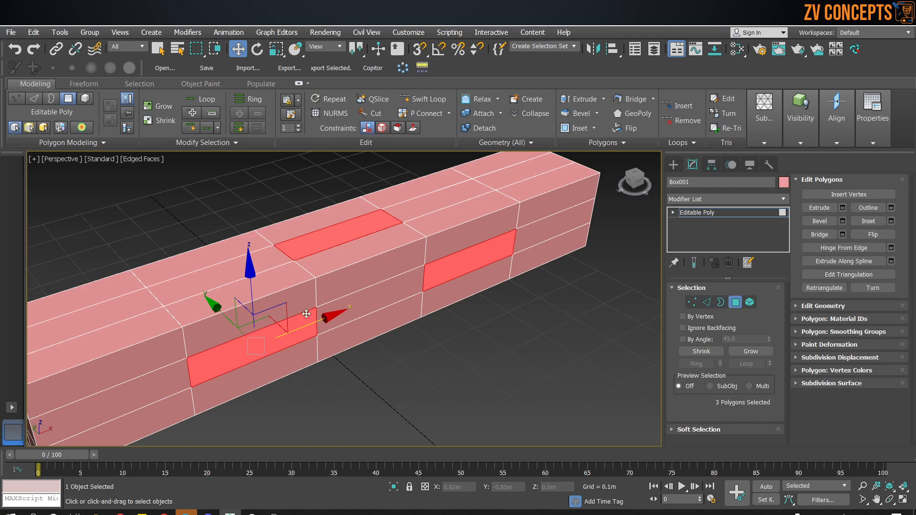
pyautogui.keyDown('ctrl'); pyautogui.click(538, 171); pyautogui.keyUp('ctrl')
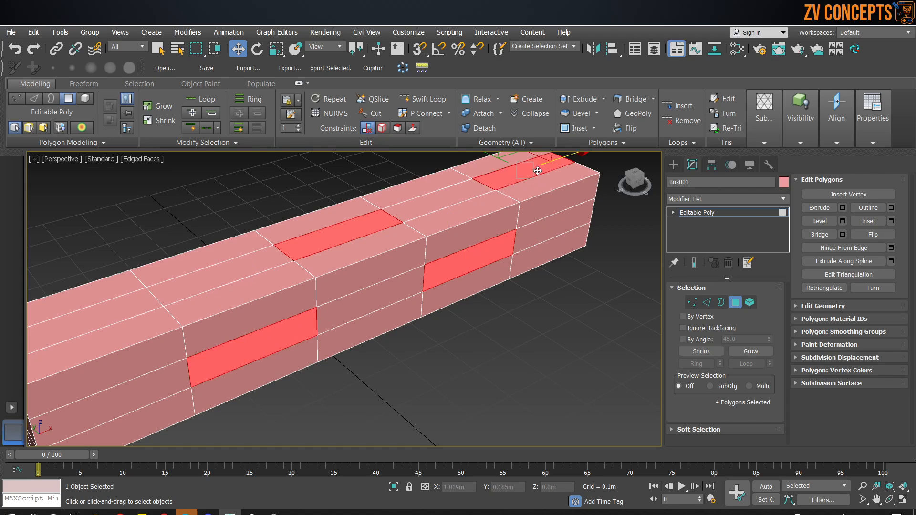
pyautogui.scroll(-3, 517, 213)
pyautogui.moveTo(495, 227); pyautogui.dragTo(477, 247, button='middle')
pyautogui.scroll(3, 410, 247)
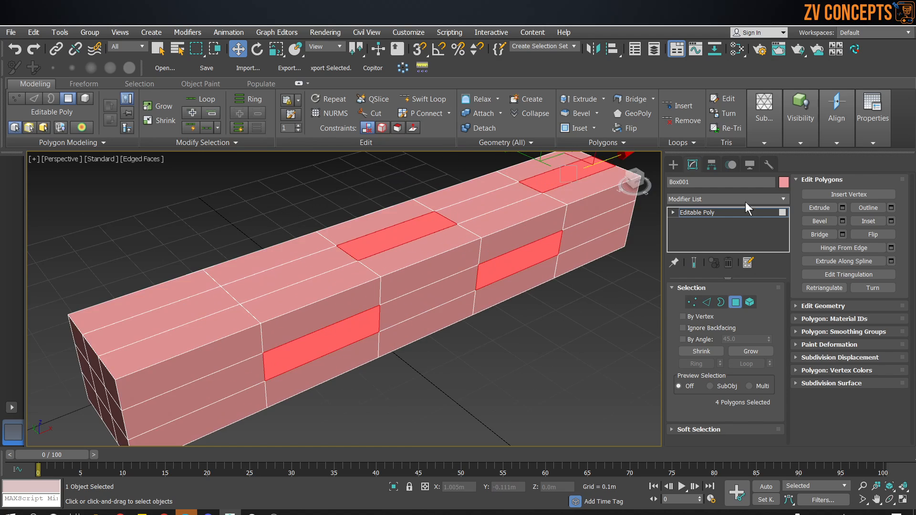
pyautogui.click(817, 208)
pyautogui.moveTo(401, 232); pyautogui.dragTo(415, 62)
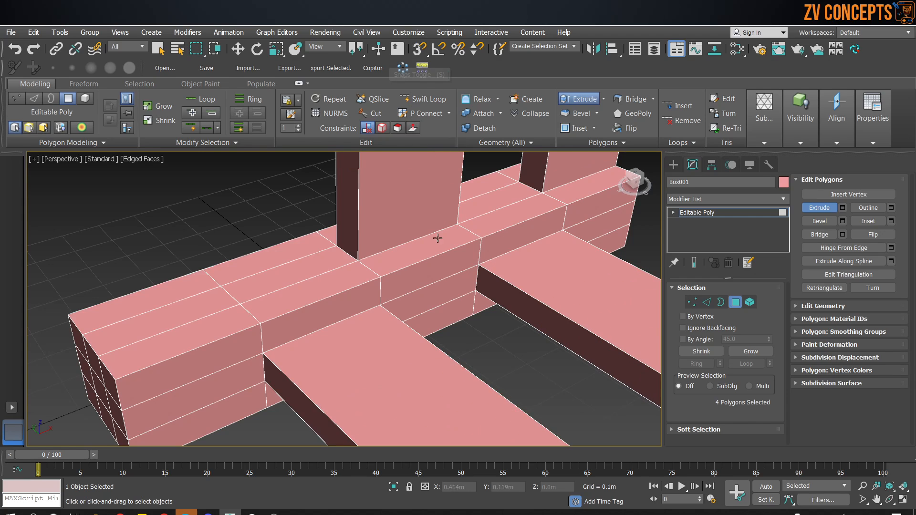
pyautogui.hotkey('ctrl', 'z')
pyautogui.hotkey('ctrl', 'z')
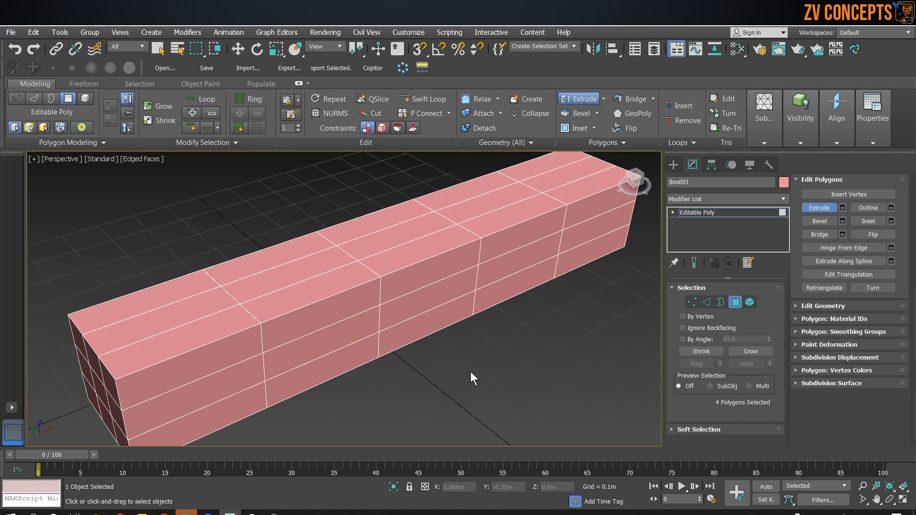
# Extrude the second segment's middle-row polygons on both long sides outward together to form a pair of long wings
pyautogui.click(350, 334)
pyautogui.keyDown('alt'); pyautogui.moveTo(240, 299); pyautogui.dragTo(366, 288, button='middle'); pyautogui.keyUp('alt')
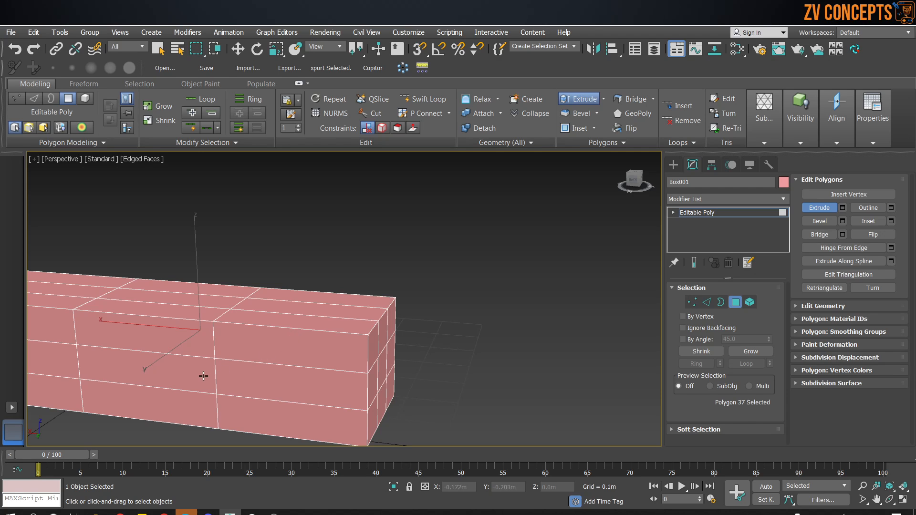
pyautogui.keyDown('alt'); pyautogui.moveTo(357, 331); pyautogui.dragTo(273, 321, button='middle'); pyautogui.keyUp('alt')
pyautogui.keyDown('alt'); pyautogui.moveTo(368, 249); pyautogui.dragTo(319, 270, button='middle'); pyautogui.keyUp('alt')
pyautogui.keyDown('ctrl'); pyautogui.click(260, 256); pyautogui.keyUp('ctrl')
pyautogui.moveTo(563, 300); pyautogui.dragTo(416, 285, button='middle')
pyautogui.scroll(-6, 408, 273)
pyautogui.scroll(3, 403, 286)
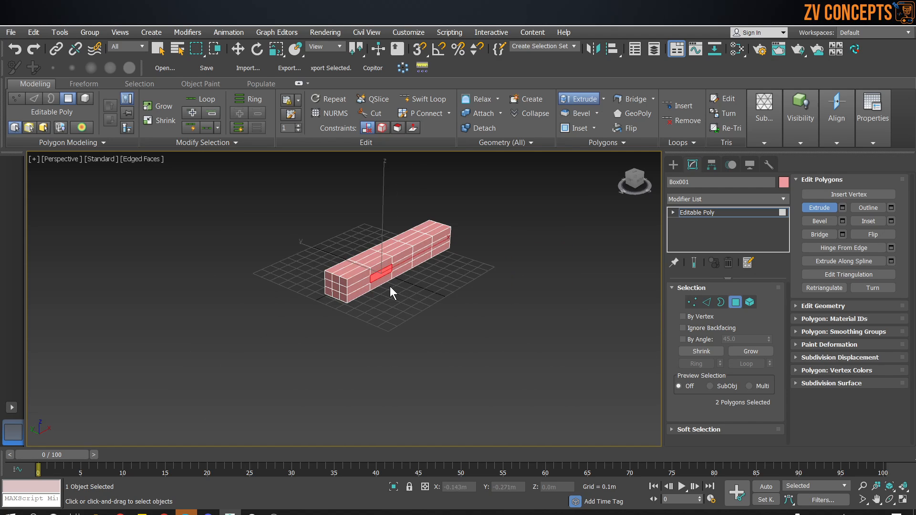
pyautogui.moveTo(379, 270); pyautogui.dragTo(384, 191)
pyautogui.moveTo(385, 29); pyautogui.dragTo(385, 27)
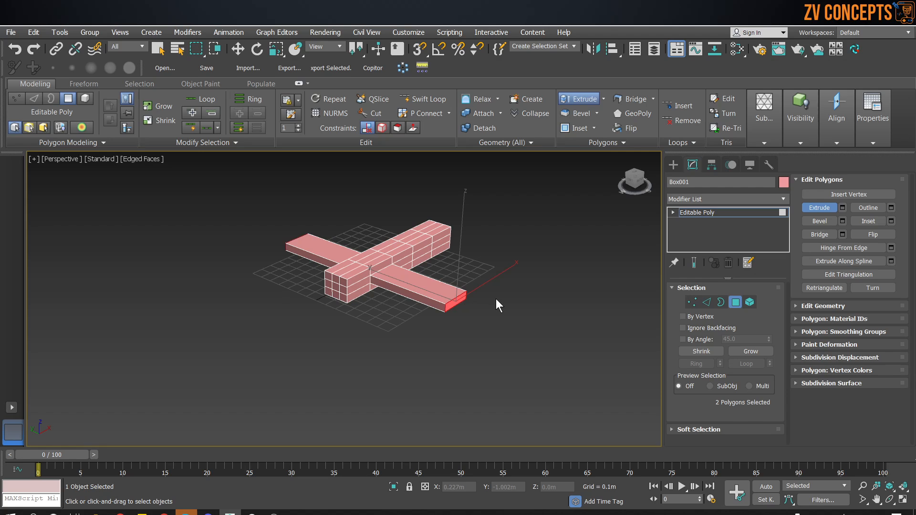
# Move the two wing-tip polygons along the X axis toward the tail end to sweep the wings back
pyautogui.moveTo(473, 232); pyautogui.dragTo(359, 296, button='middle')
pyautogui.scroll(3, 298, 312)
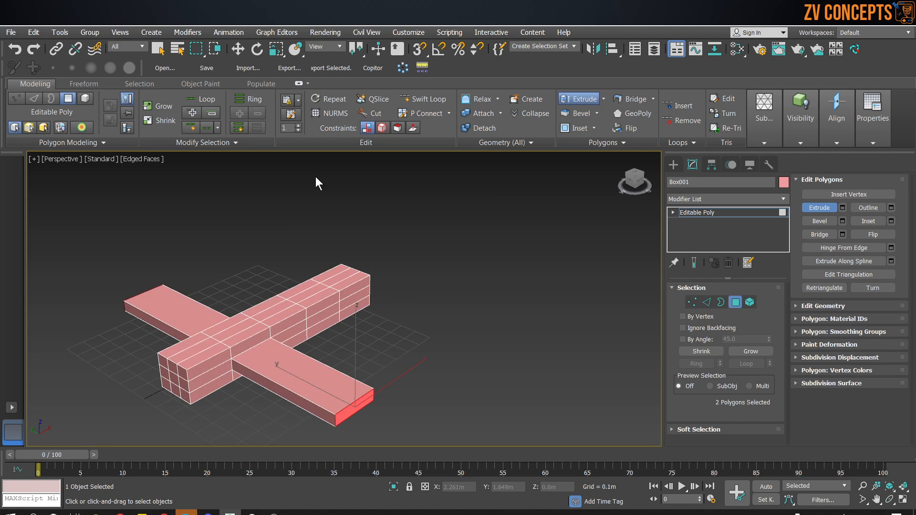
pyautogui.click(238, 49)
pyautogui.moveTo(403, 379); pyautogui.dragTo(477, 329)
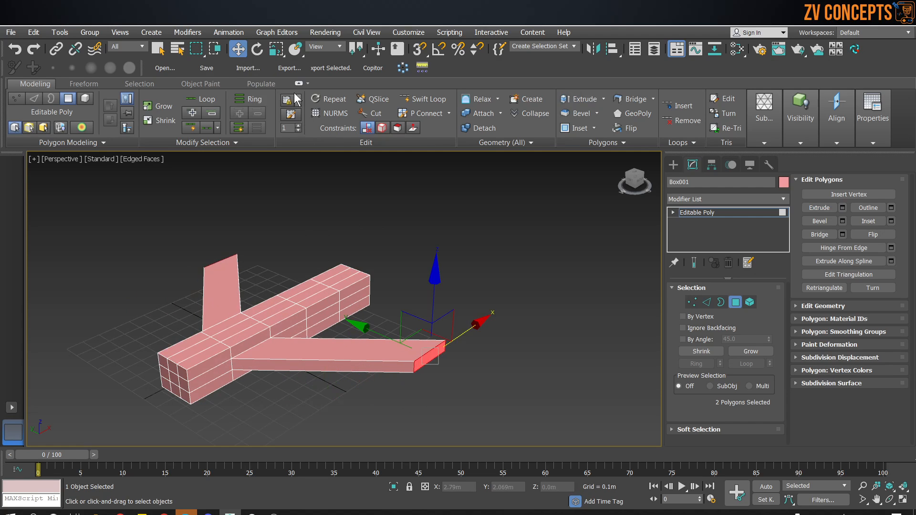
# Scale the two wing-tip polygons down along the Z axis to make the wing ends thinner
pyautogui.click(278, 51)
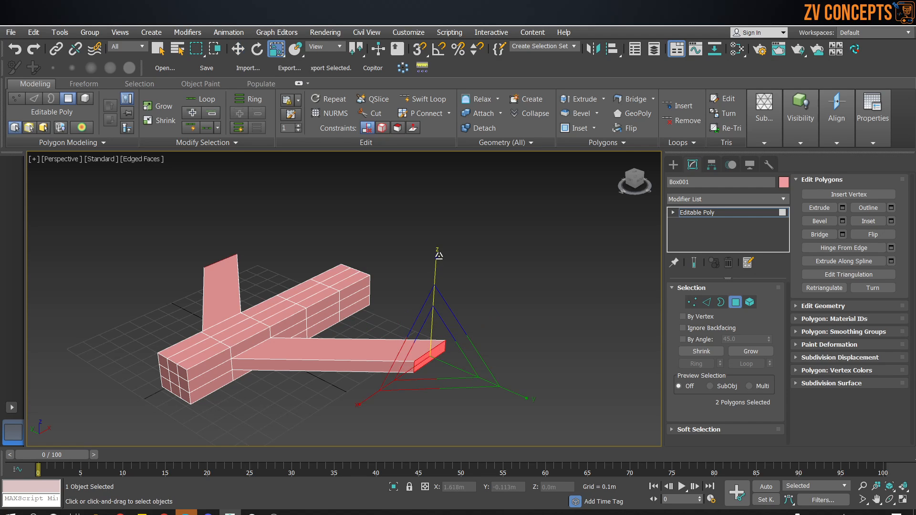
pyautogui.moveTo(436, 249); pyautogui.dragTo(439, 296)
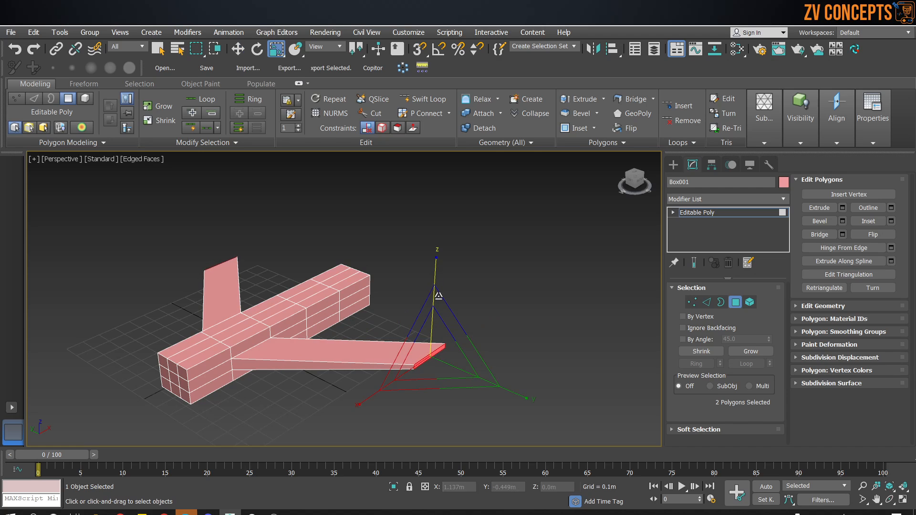
pyautogui.keyDown('alt'); pyautogui.moveTo(497, 307); pyautogui.dragTo(470, 308, button='middle'); pyautogui.keyUp('alt')
pyautogui.scroll(3, 255, 253)
pyautogui.moveTo(374, 276)
pyautogui.keyDown('alt'); pyautogui.mouseDown(button='middle')
pyautogui.moveTo(387, 280)
pyautogui.moveTo(378, 269)
pyautogui.mouseUp(button='middle'); pyautogui.keyUp('alt')
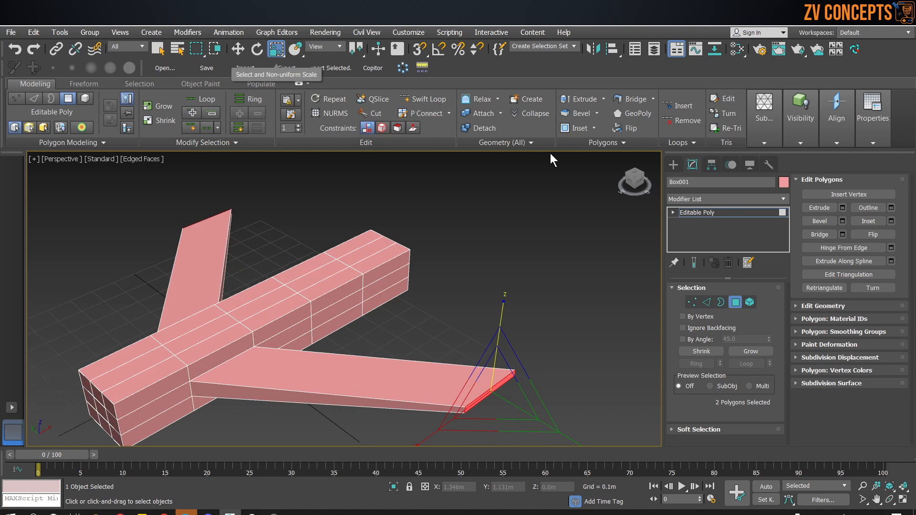
# Bevel the rear segment's middle polygons on the upper face and both sides into tapering tail fins
pyautogui.click(829, 222)
pyautogui.keyDown('alt'); pyautogui.moveTo(351, 228); pyautogui.dragTo(346, 281, button='middle'); pyautogui.keyUp('alt')
pyautogui.click(346, 289)
pyautogui.keyDown('ctrl'); pyautogui.click(386, 247); pyautogui.keyUp('ctrl')
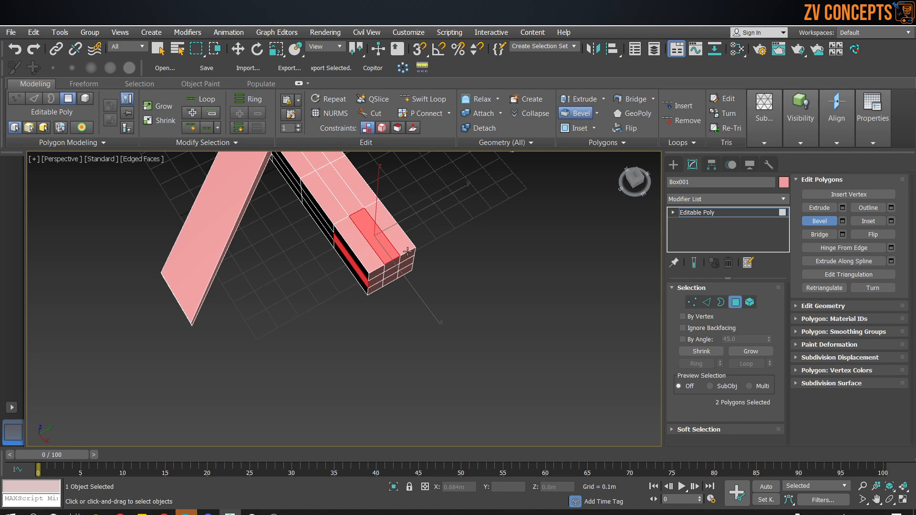
pyautogui.keyDown('alt'); pyautogui.moveTo(407, 252); pyautogui.dragTo(479, 268, button='middle'); pyautogui.keyUp('alt')
pyautogui.keyDown('ctrl'); pyautogui.click(406, 268); pyautogui.keyUp('ctrl')
pyautogui.moveTo(391, 260); pyautogui.dragTo(411, 374, button='middle')
pyautogui.moveTo(403, 346); pyautogui.dragTo(395, 167)
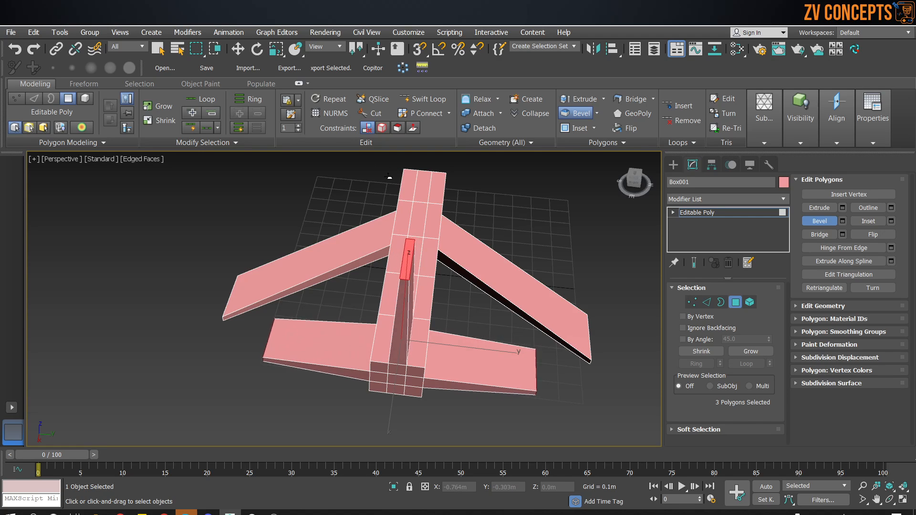
pyautogui.click(394, 176)
# Move the three tail-fin tip polygons backward along the X axis to sweep the fins
pyautogui.keyDown('alt'); pyautogui.moveTo(357, 327); pyautogui.dragTo(444, 314, button='middle'); pyautogui.keyUp('alt')
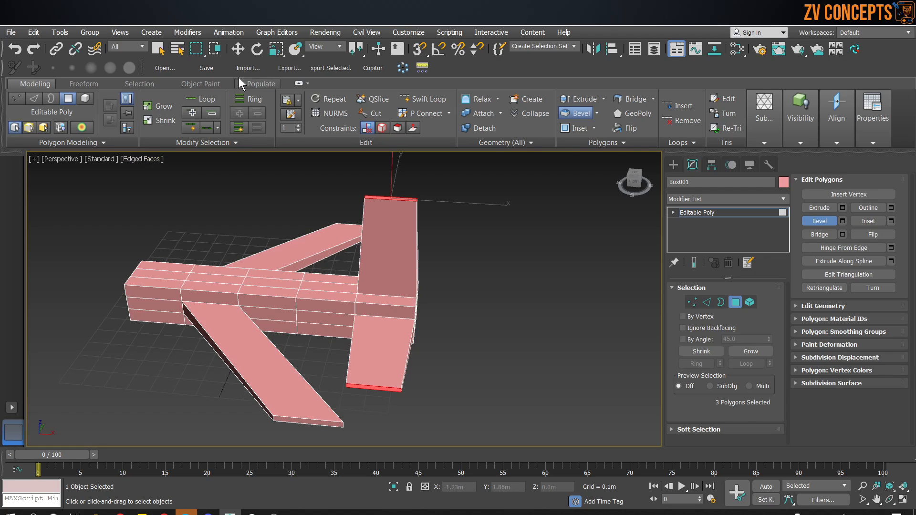
pyautogui.click(238, 48)
pyautogui.moveTo(442, 203); pyautogui.dragTo(528, 228)
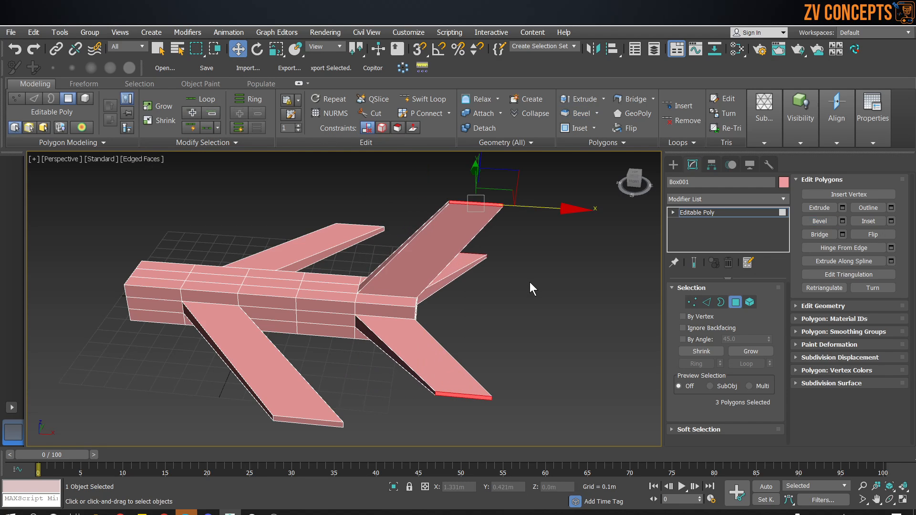
# Bevel the front segment's three upper-face polygons upward with a narrower outline to form a cockpit, and leave the Bevel tool
pyautogui.keyDown('alt'); pyautogui.moveTo(289, 312); pyautogui.dragTo(337, 296, button='middle'); pyautogui.keyUp('alt')
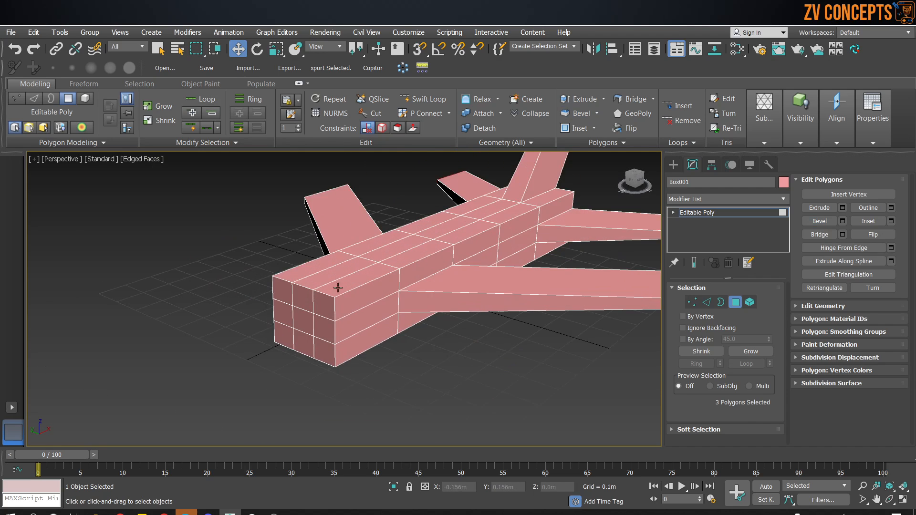
pyautogui.scroll(5, 338, 297)
pyautogui.click(309, 236)
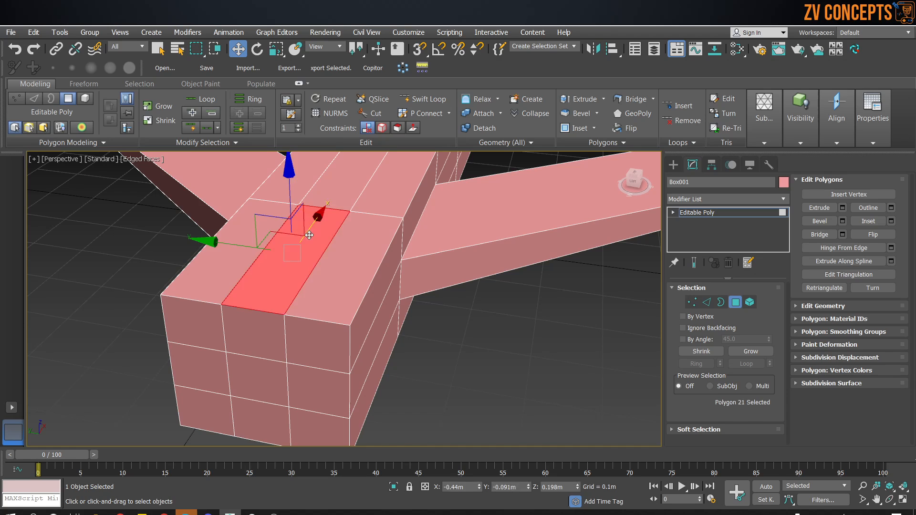
pyautogui.keyDown('ctrl'); pyautogui.click(351, 262); pyautogui.keyUp('ctrl')
pyautogui.keyDown('ctrl'); pyautogui.click(224, 242); pyautogui.keyUp('ctrl')
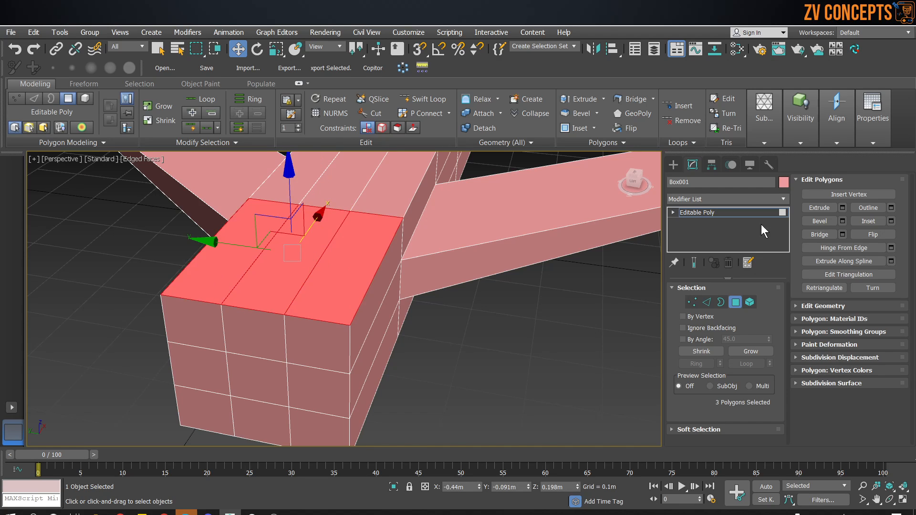
pyautogui.click(834, 217)
pyautogui.moveTo(353, 242); pyautogui.dragTo(352, 213)
pyautogui.click(357, 232)
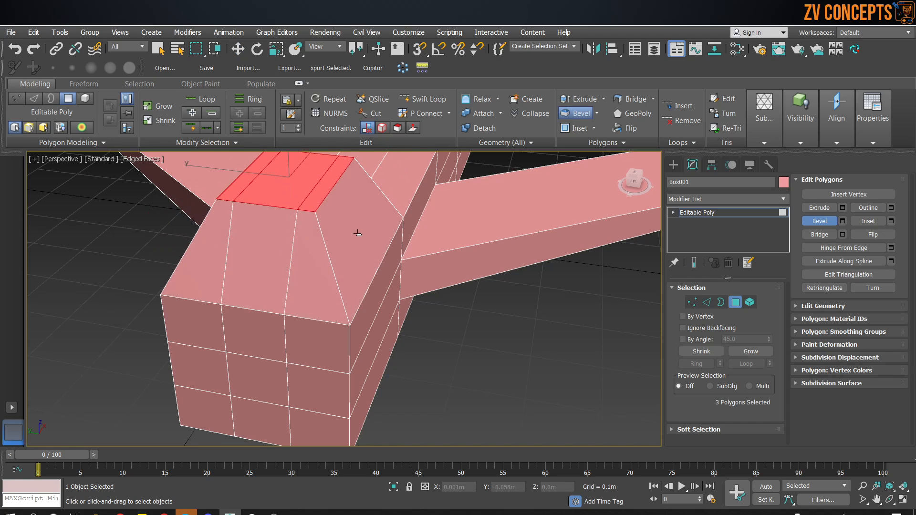
pyautogui.scroll(-5, 357, 232)
pyautogui.keyDown('alt'); pyautogui.moveTo(355, 255); pyautogui.dragTo(333, 241, button='middle'); pyautogui.keyUp('alt')
pyautogui.press('w')
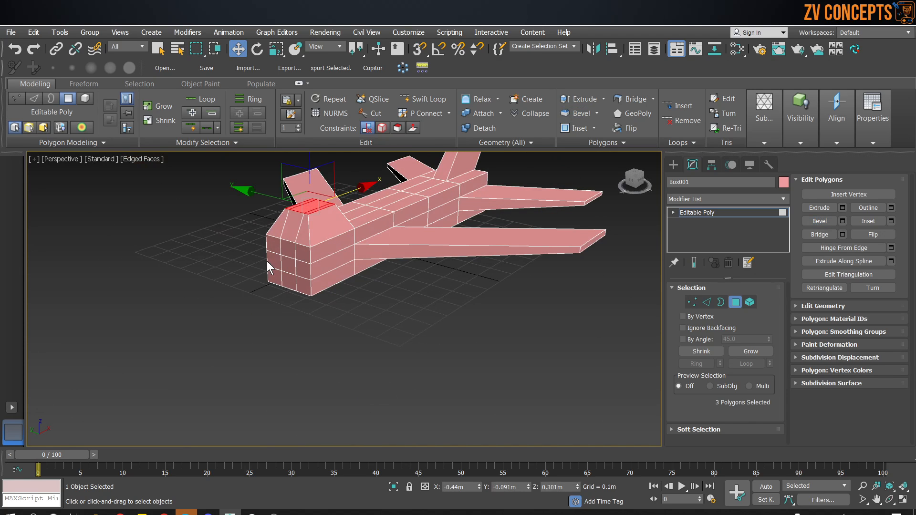
# Bevel the six polygons in the upper two rows of the front end face forward into a tapered nose
pyautogui.keyDown('alt'); pyautogui.moveTo(268, 262); pyautogui.dragTo(260, 232, button='middle'); pyautogui.keyUp('alt')
pyautogui.scroll(5, 351, 224)
pyautogui.click(362, 205)
pyautogui.keyDown('ctrl'); pyautogui.click(329, 201); pyautogui.keyUp('ctrl')
pyautogui.keyDown('ctrl'); pyautogui.click(286, 201); pyautogui.keyUp('ctrl')
pyautogui.keyDown('ctrl'); pyautogui.click(287, 233); pyautogui.keyUp('ctrl')
pyautogui.keyDown('ctrl'); pyautogui.click(327, 233); pyautogui.keyUp('ctrl')
pyautogui.keyDown('ctrl'); pyautogui.click(373, 239); pyautogui.keyUp('ctrl')
pyautogui.keyDown('alt'); pyautogui.moveTo(376, 235); pyautogui.dragTo(355, 226, button='middle'); pyautogui.keyUp('alt')
pyautogui.scroll(-4, 355, 226)
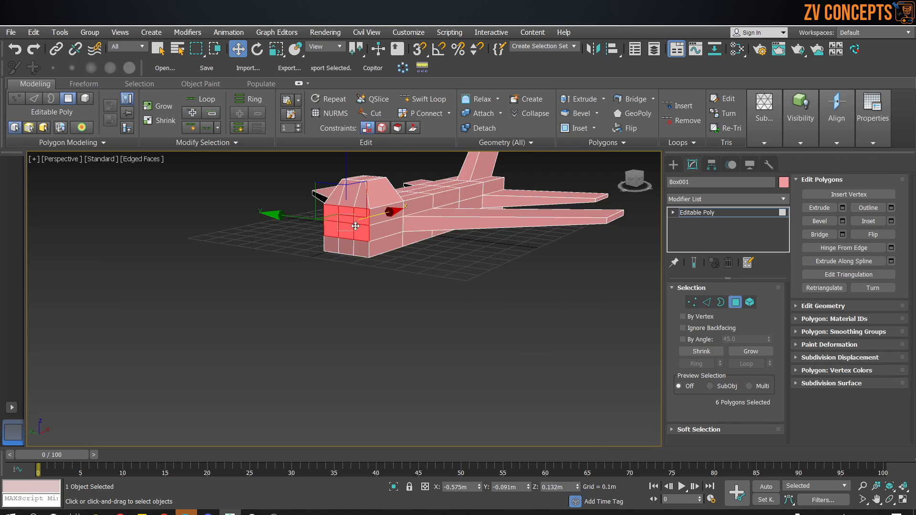
pyautogui.click(819, 221)
pyautogui.moveTo(366, 233); pyautogui.dragTo(350, 179)
pyautogui.click(342, 191)
# Scale the nose-tip polygons narrower along the Y axis and clear the selection
pyautogui.scroll(5, 358, 236)
pyautogui.keyDown('alt'); pyautogui.moveTo(341, 190); pyautogui.dragTo(433, 280, button='middle'); pyautogui.keyUp('alt')
pyautogui.scroll(-3, 435, 279)
pyautogui.click(276, 49)
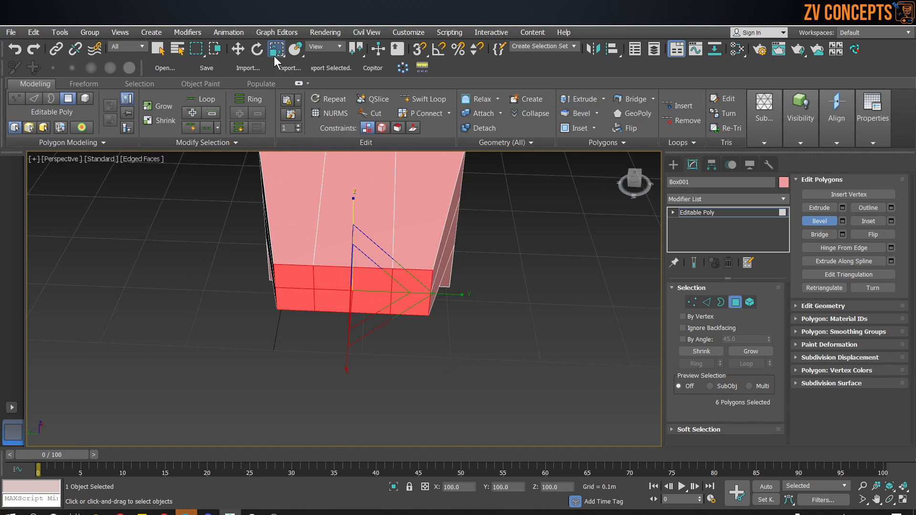
pyautogui.moveTo(457, 294); pyautogui.dragTo(434, 292)
pyautogui.scroll(-2, 409, 298)
pyautogui.keyDown('alt'); pyautogui.moveTo(409, 298); pyautogui.dragTo(382, 288, button='middle'); pyautogui.keyUp('alt')
pyautogui.press('w')
pyautogui.click(568, 339)
pyautogui.scroll(-2, 415, 300)
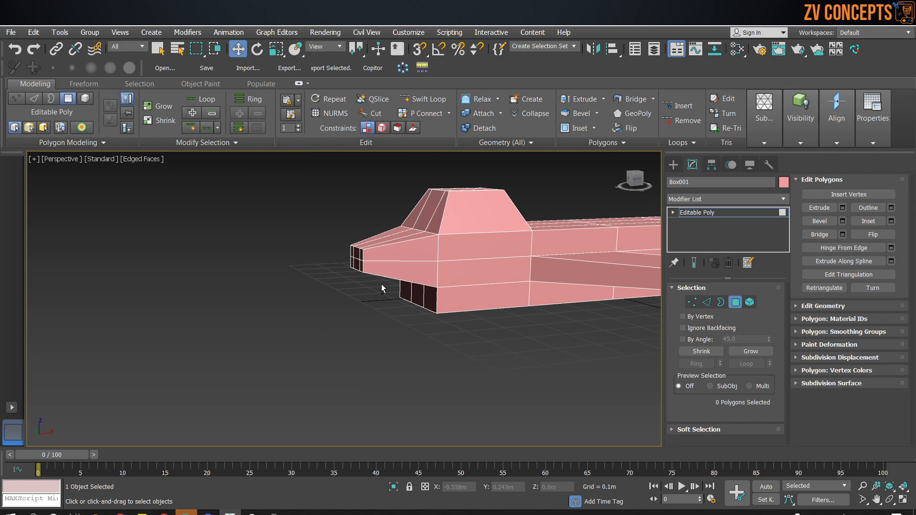
# Leave polygon editing and apply the TurboSmooth modifier to the whole aircraft
pyautogui.scroll(-3, 382, 289)
pyautogui.keyDown('alt'); pyautogui.moveTo(460, 272); pyautogui.dragTo(422, 333, button='middle'); pyautogui.keyUp('alt')
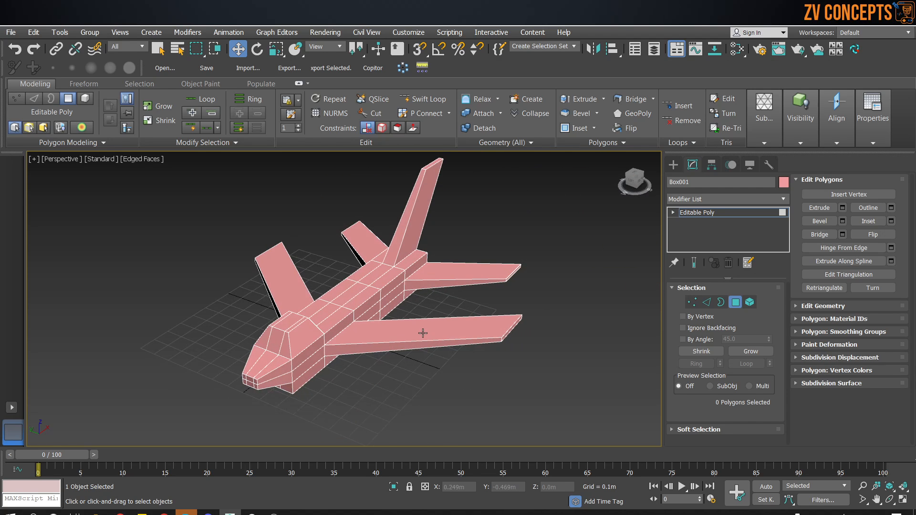
pyautogui.click(735, 305)
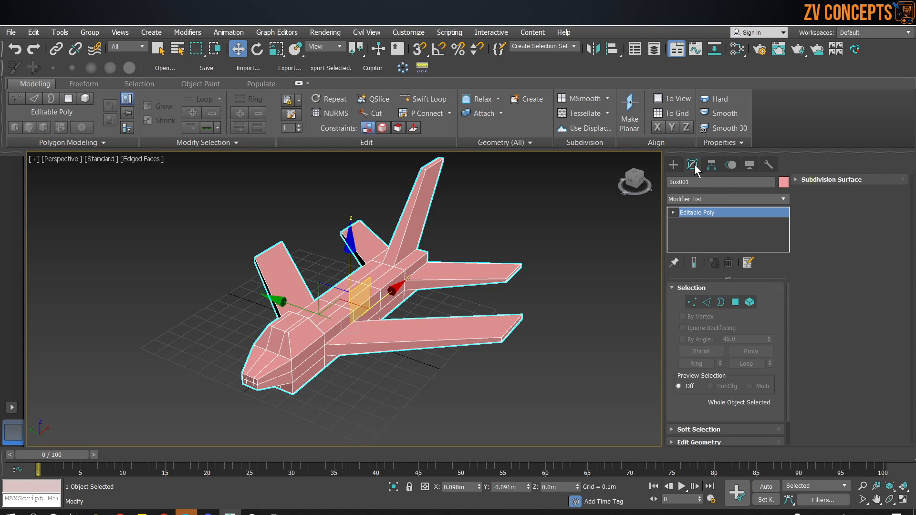
pyautogui.click(700, 199)
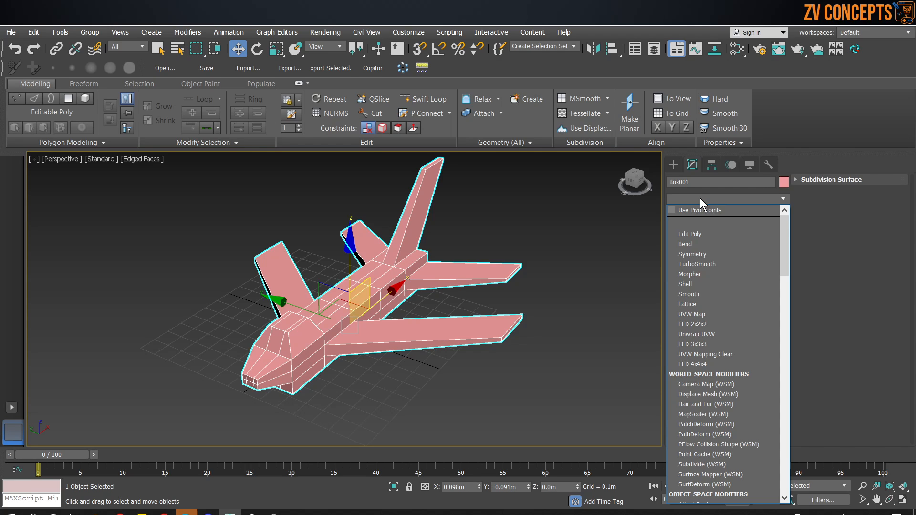
pyautogui.click(700, 198)
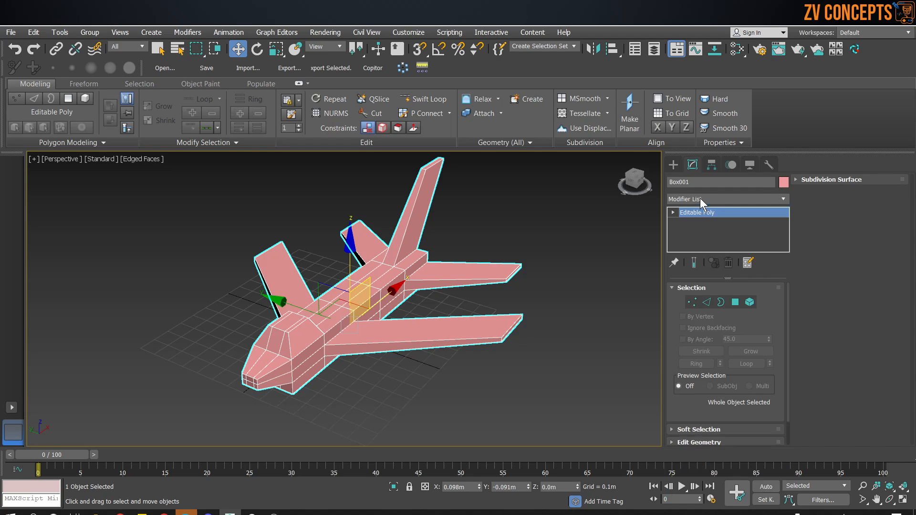
pyautogui.click(732, 200)
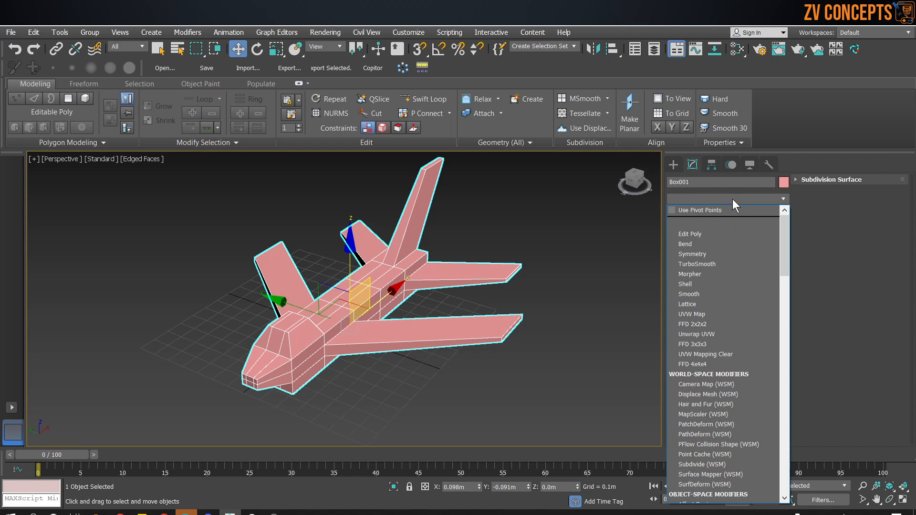
pyautogui.press('t')
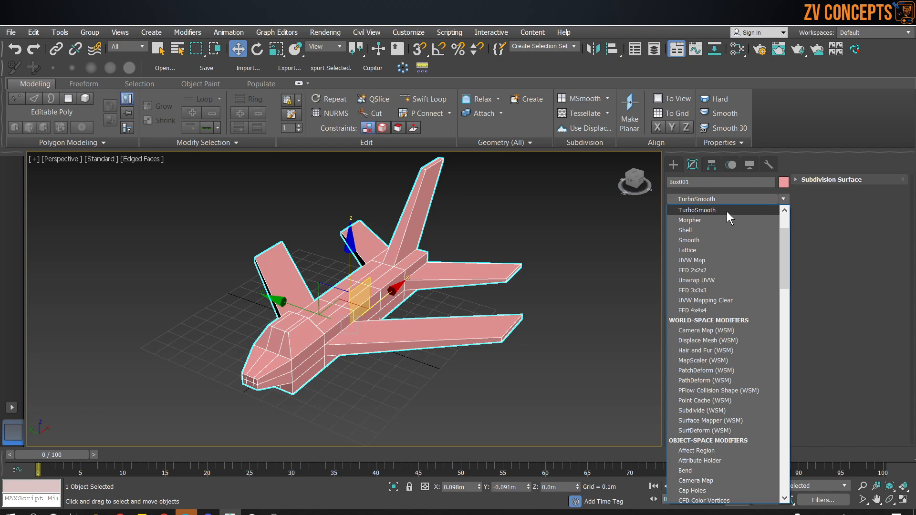
pyautogui.click(726, 210)
# Raise the aircraft's TurboSmooth iterations to 2 and turn off the edged-faces display to view the smooth shape
pyautogui.click(559, 256)
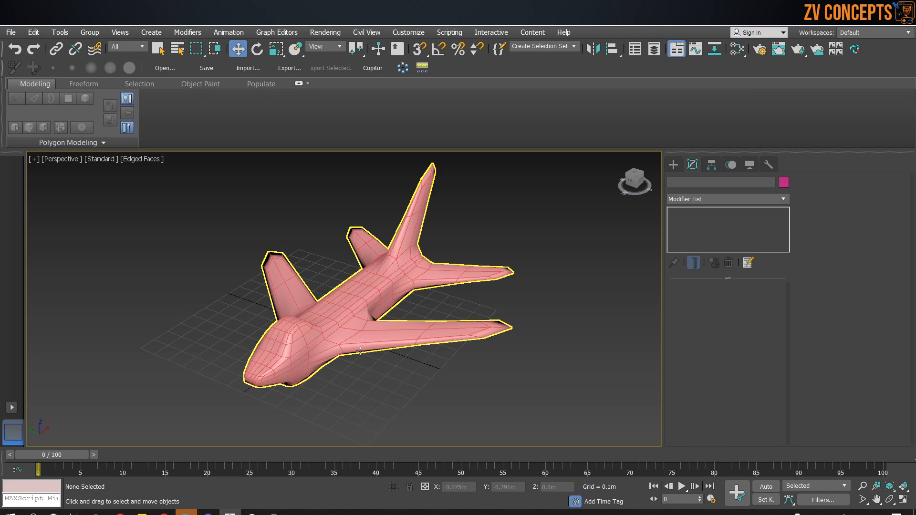
pyautogui.scroll(3, 353, 347)
pyautogui.click(333, 334)
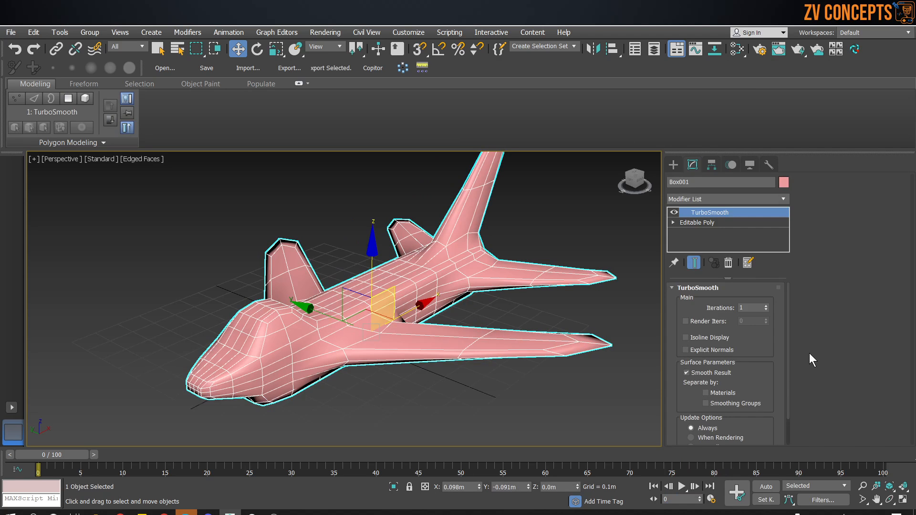
pyautogui.click(555, 319)
pyautogui.press('F4')
pyautogui.moveTo(249, 341)
pyautogui.keyDown('alt'); pyautogui.mouseDown(button='middle')
pyautogui.moveTo(266, 343)
pyautogui.moveTo(245, 321)
pyautogui.moveTo(260, 326)
pyautogui.mouseUp(button='middle'); pyautogui.keyUp('alt')
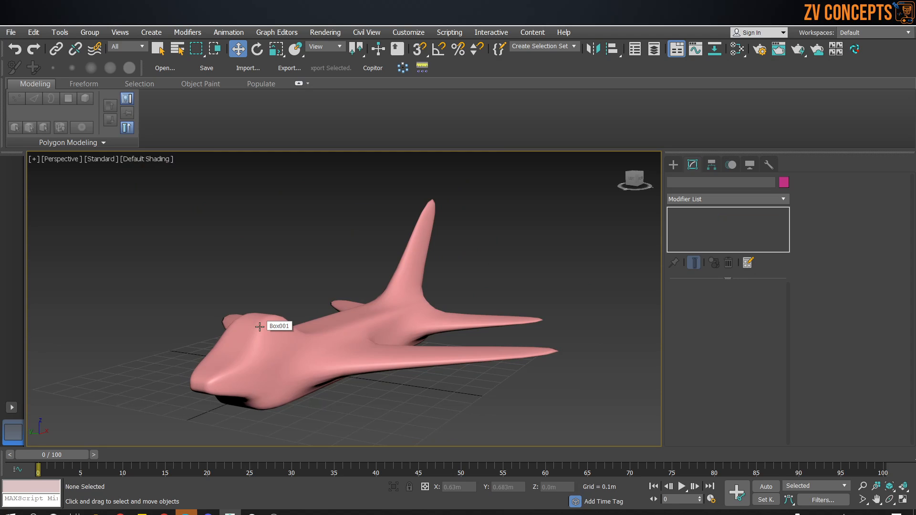
pyautogui.moveTo(525, 195); pyautogui.dragTo(329, 363)
pyautogui.moveTo(268, 383); pyautogui.dragTo(279, 370, button='middle')
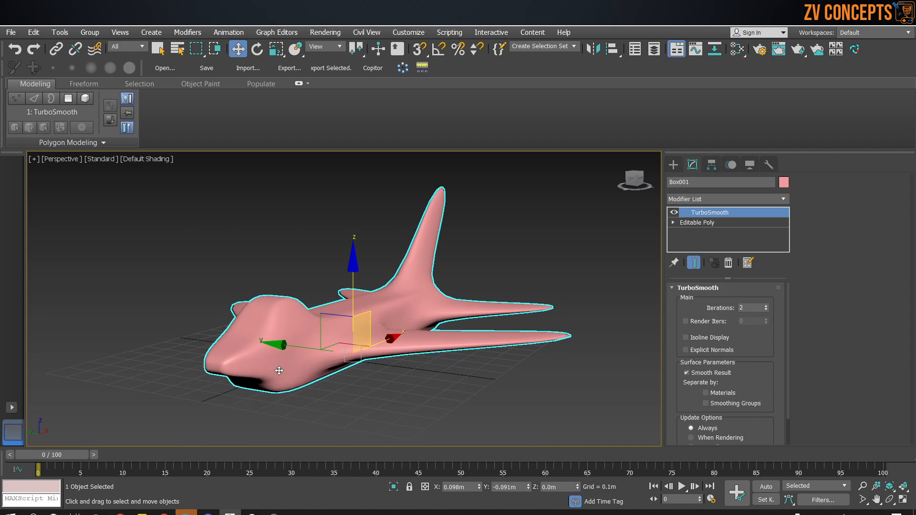